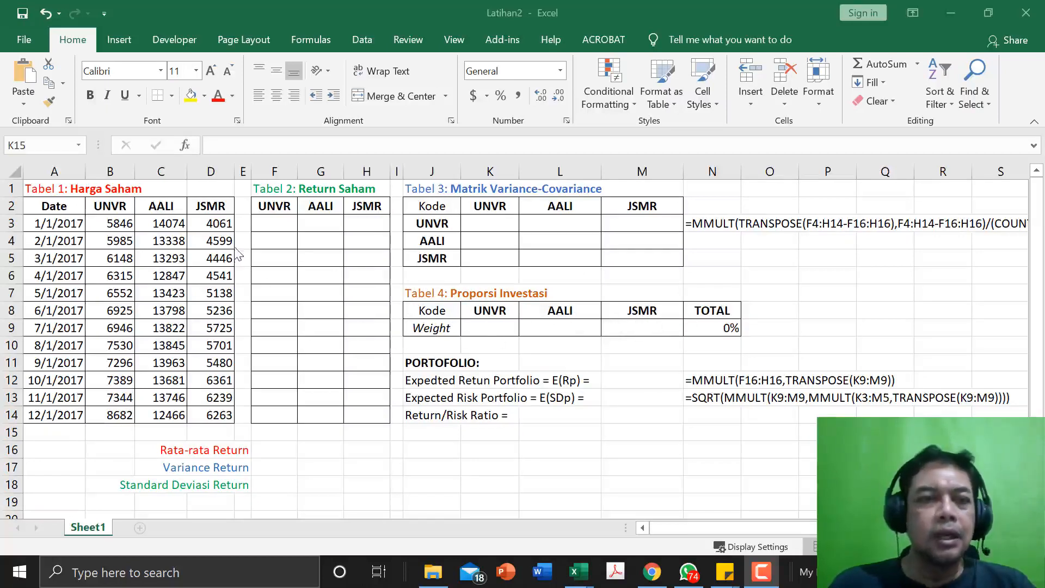
Step: Calculate the first UNVR return in F4 as =(B4-B3)/B3 and fill the formula through H14 for all three stocks
{"action": "left_click", "coordinate": [276, 242]}
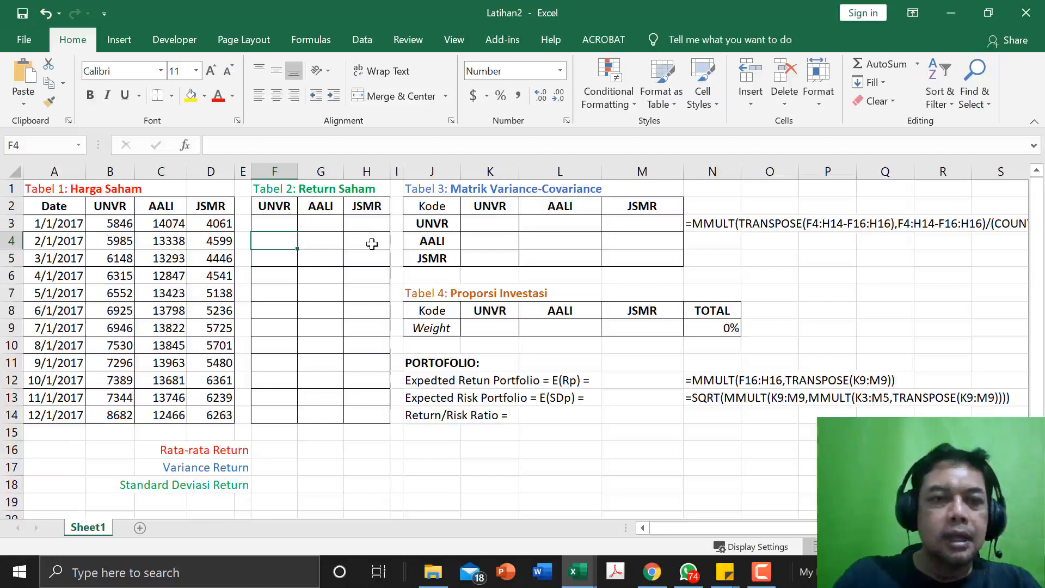
{"action": "type", "text": "="}
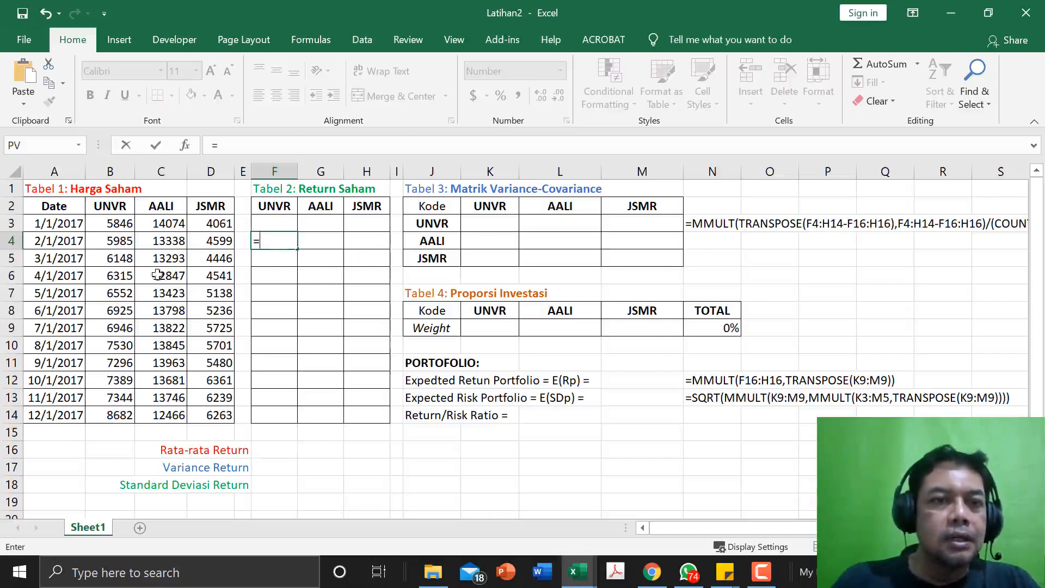
{"action": "type", "text": "("}
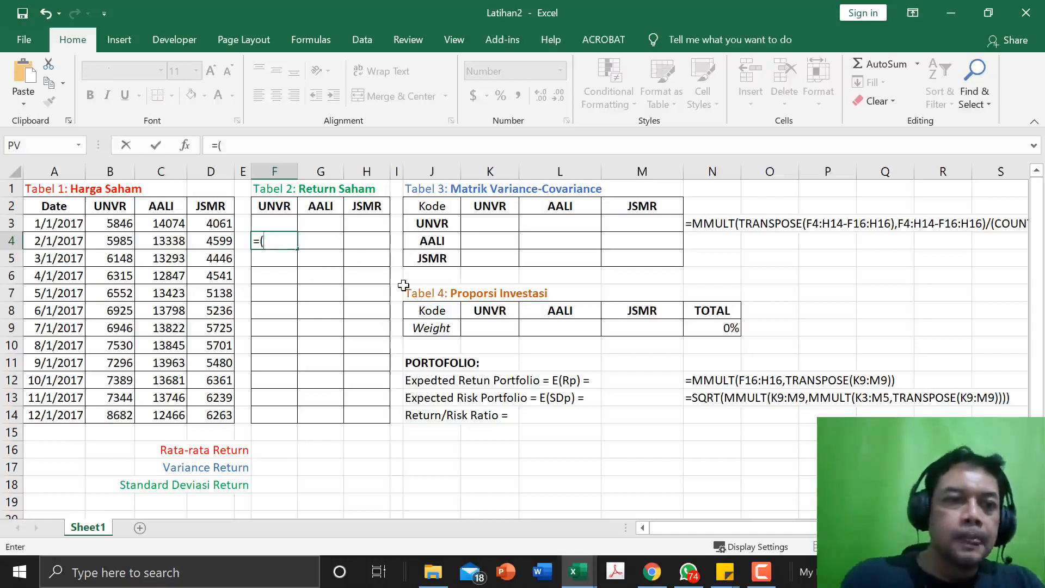
{"action": "left_click", "coordinate": [120, 241]}
{"action": "type", "text": "-"}
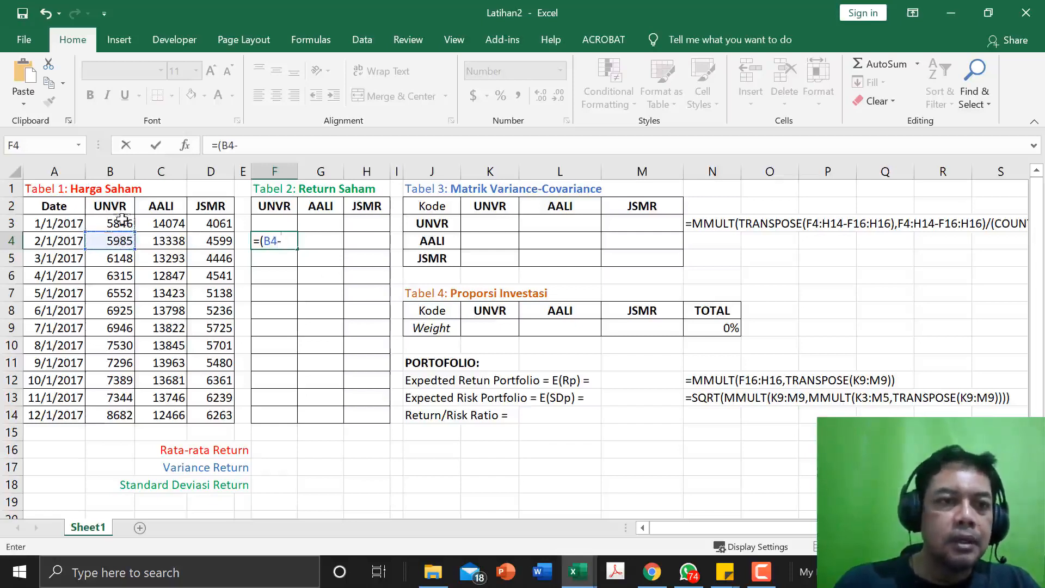
{"action": "left_click", "coordinate": [121, 221]}
{"action": "type", "text": ")/"}
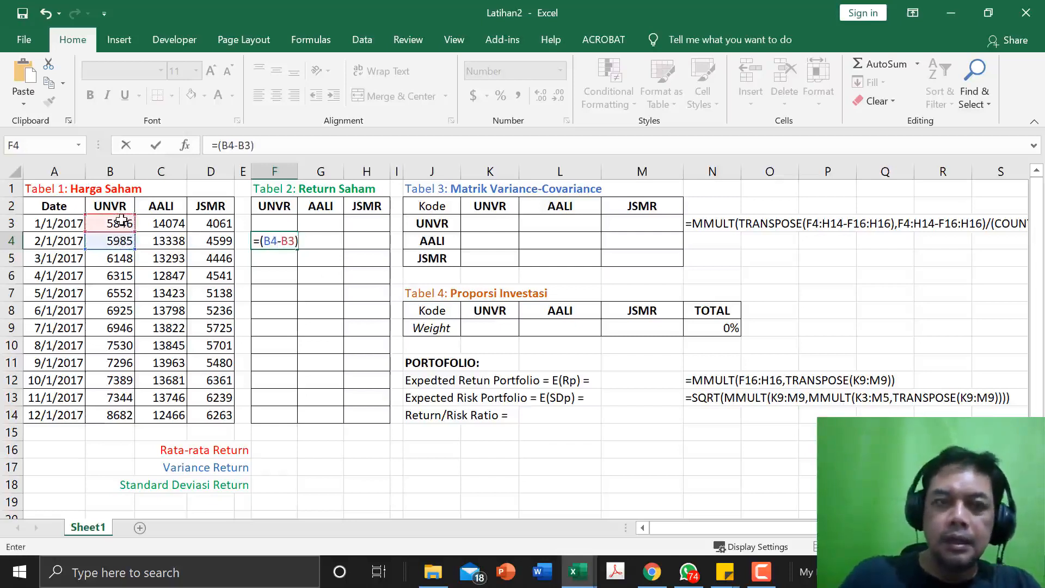
{"action": "left_click", "coordinate": [121, 221]}
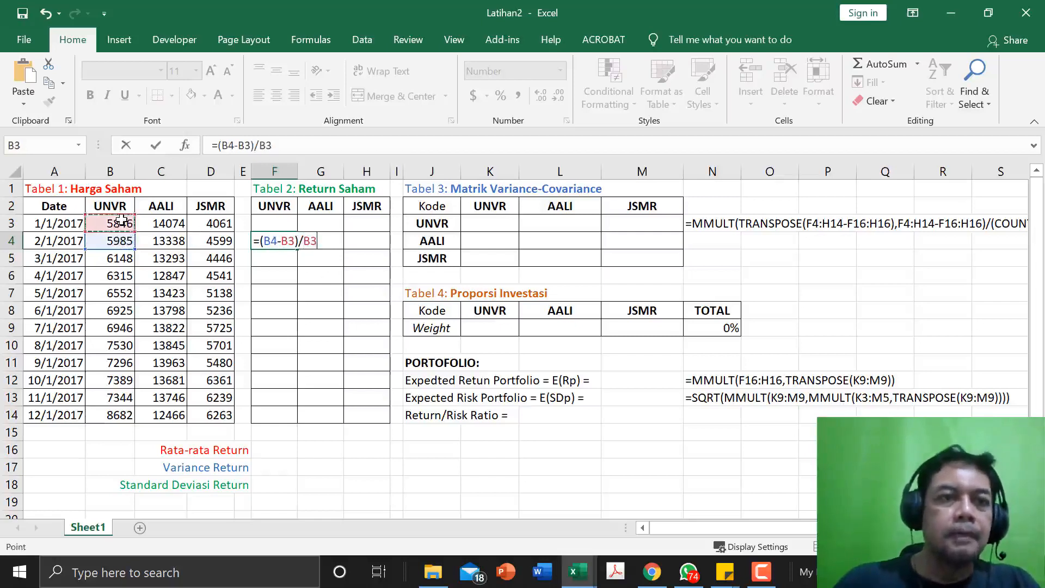
{"action": "key", "text": "Return"}
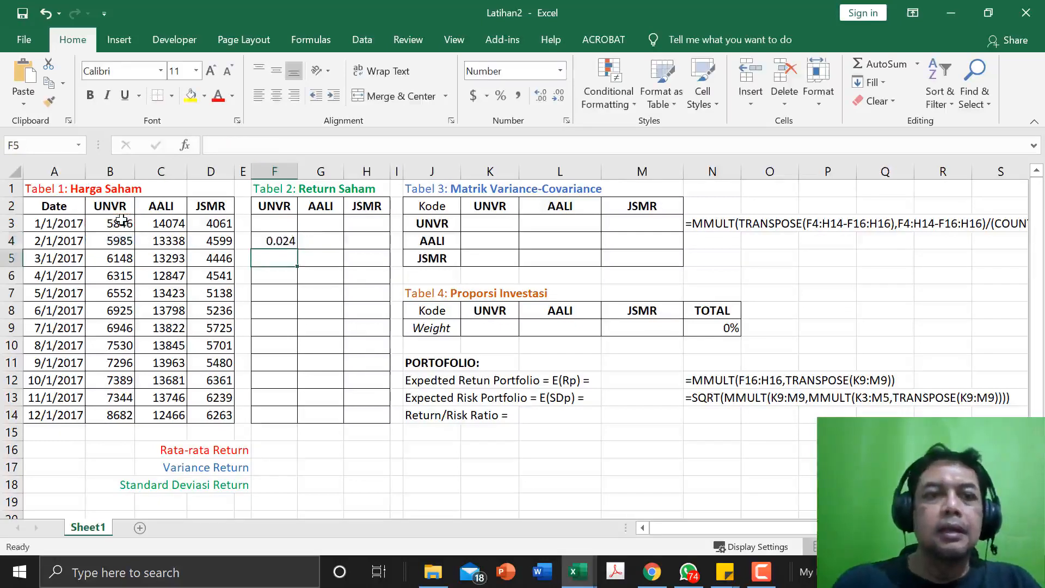
{"action": "left_click", "coordinate": [281, 239]}
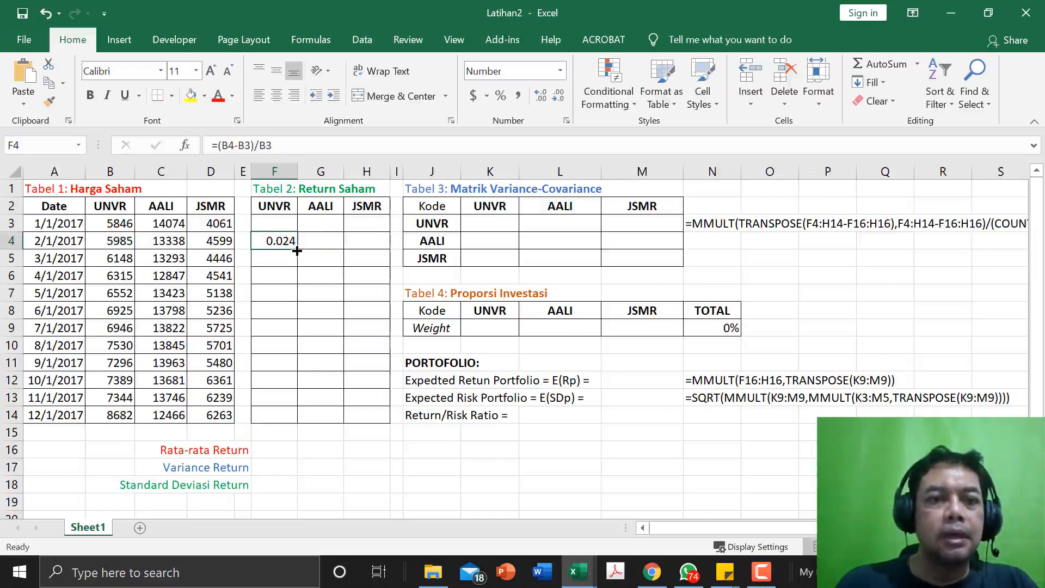
{"action": "left_click_drag", "start_coordinate": [300, 249], "coordinate": [385, 419]}
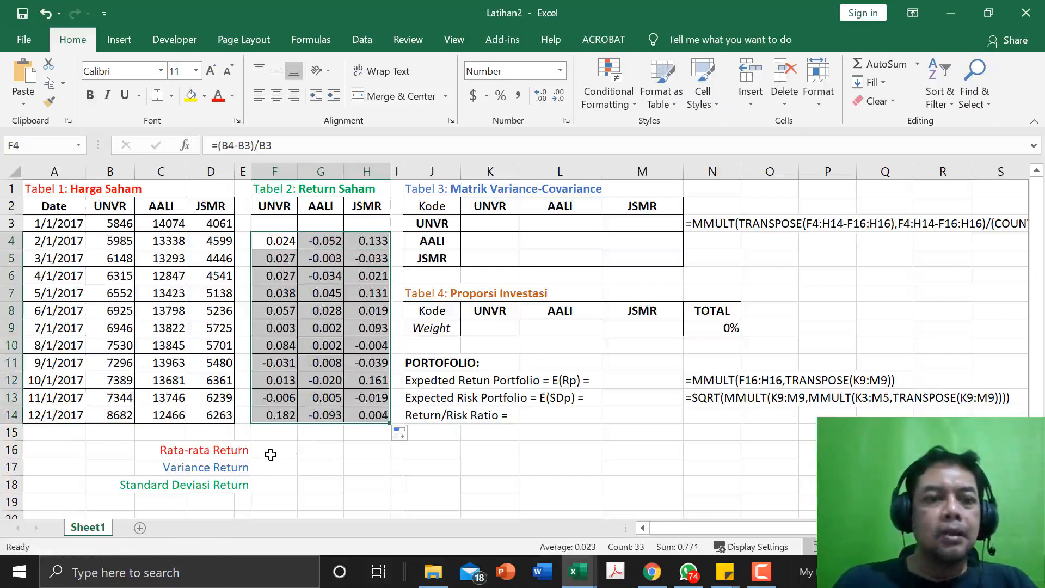
Step: Calculate UNVR's average return in F16 with =AVERAGE(F4:F14) and fill the formula across to H16
{"action": "left_click", "coordinate": [271, 454]}
{"action": "type", "text": "="}
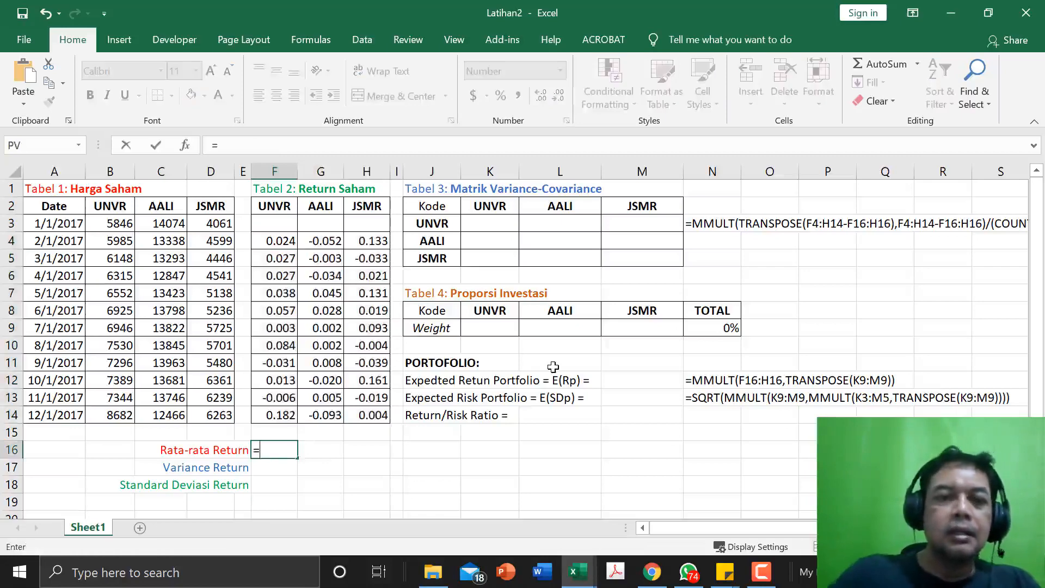
{"action": "type", "text": "av"}
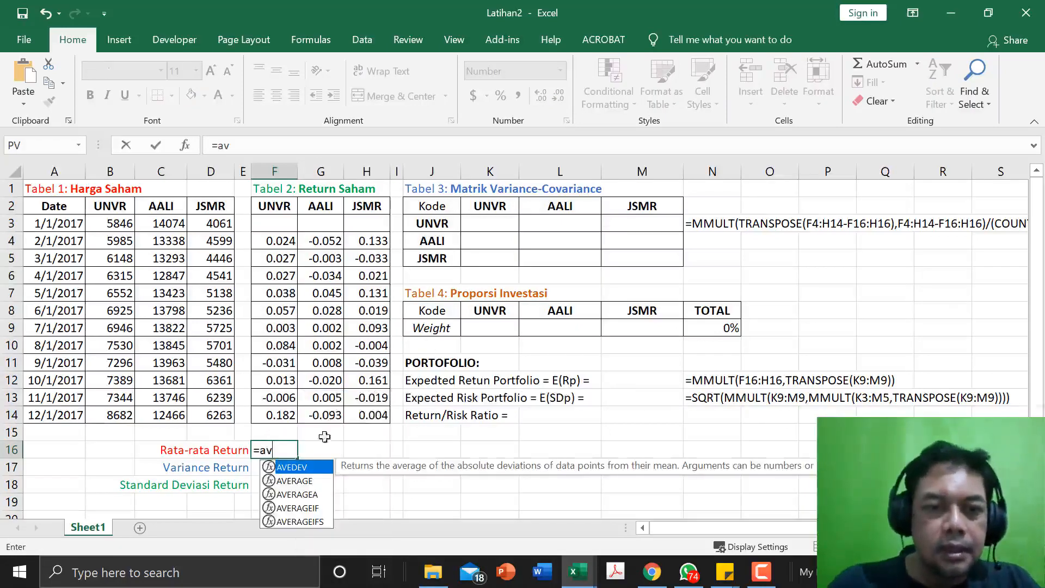
{"action": "double_click", "coordinate": [312, 480]}
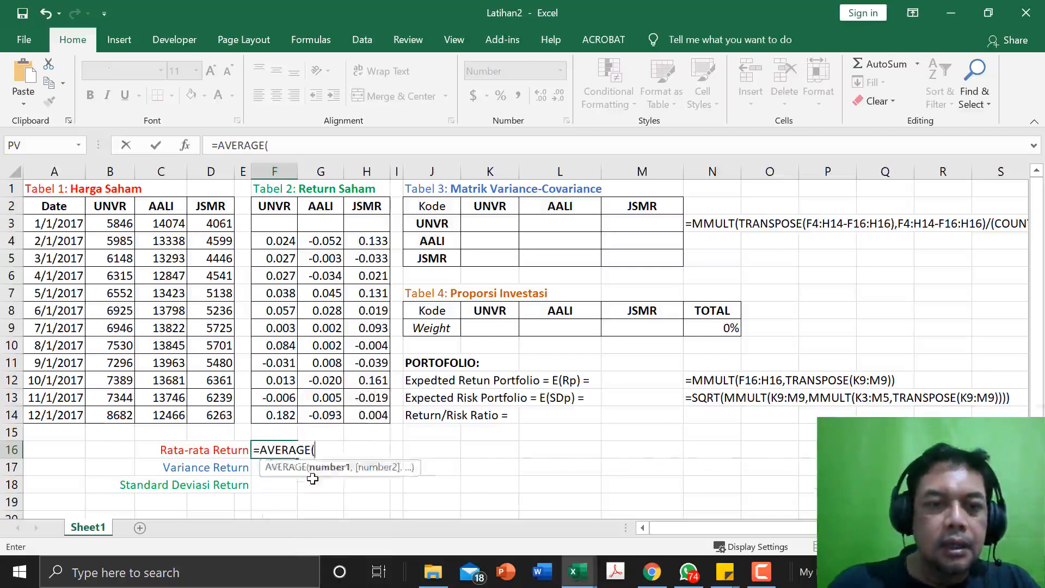
{"action": "left_click", "coordinate": [277, 237]}
{"action": "left_click_drag", "start_coordinate": [276, 238], "coordinate": [278, 416]}
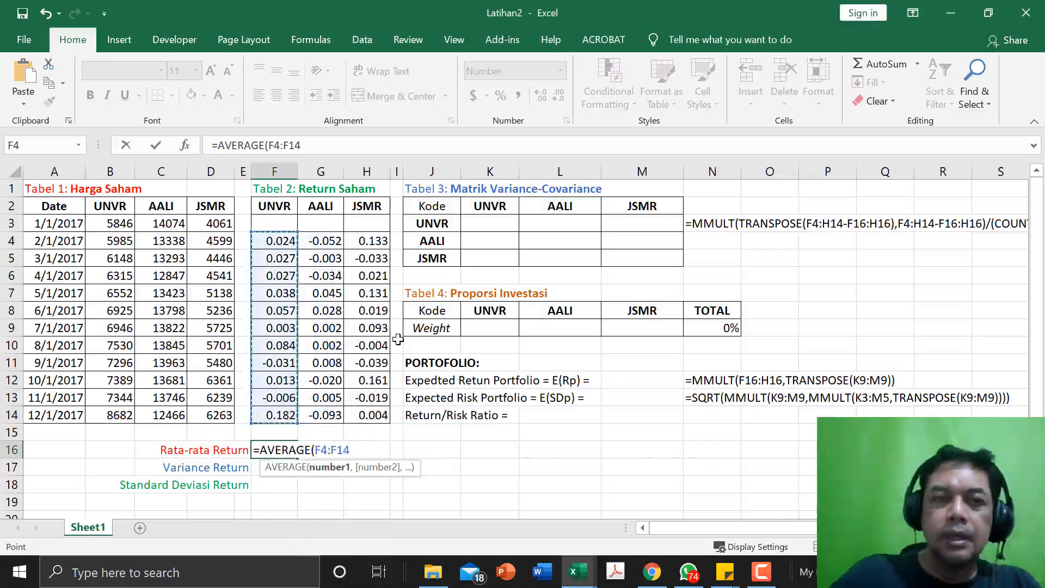
{"action": "type", "text": ")"}
{"action": "key", "text": "Return"}
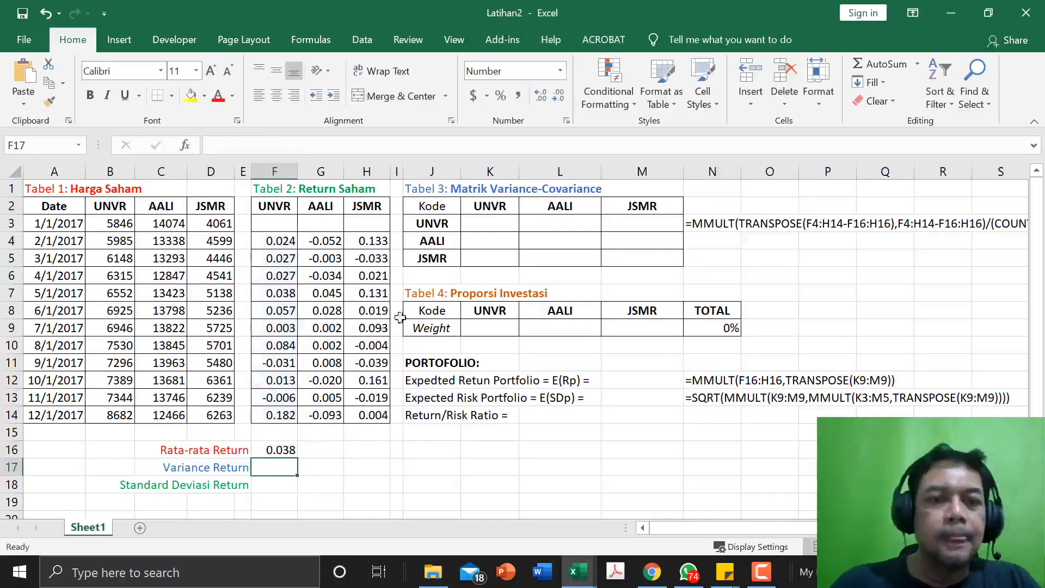
{"action": "left_click", "coordinate": [272, 450]}
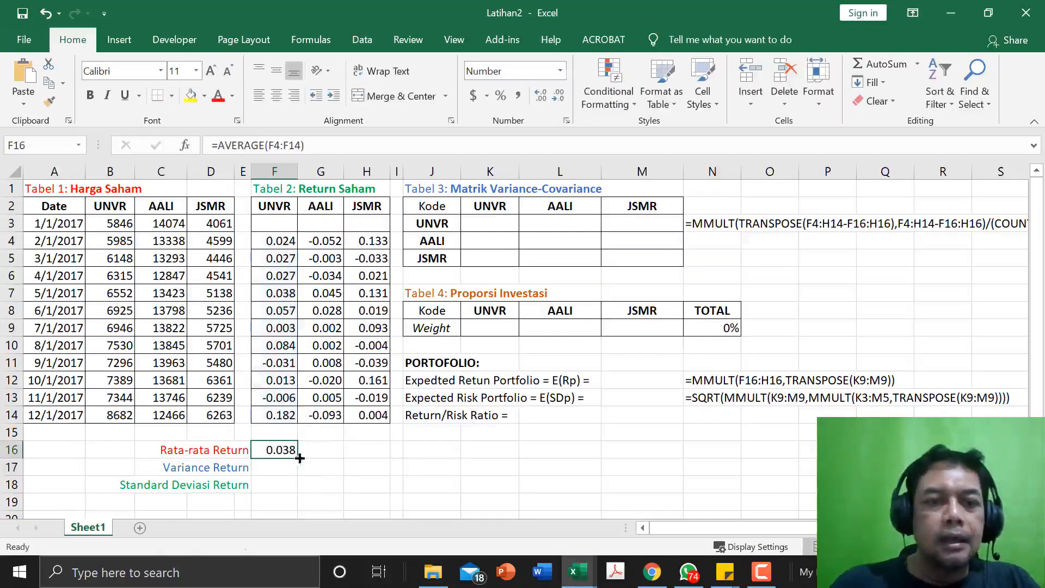
{"action": "left_click_drag", "start_coordinate": [297, 458], "coordinate": [373, 460]}
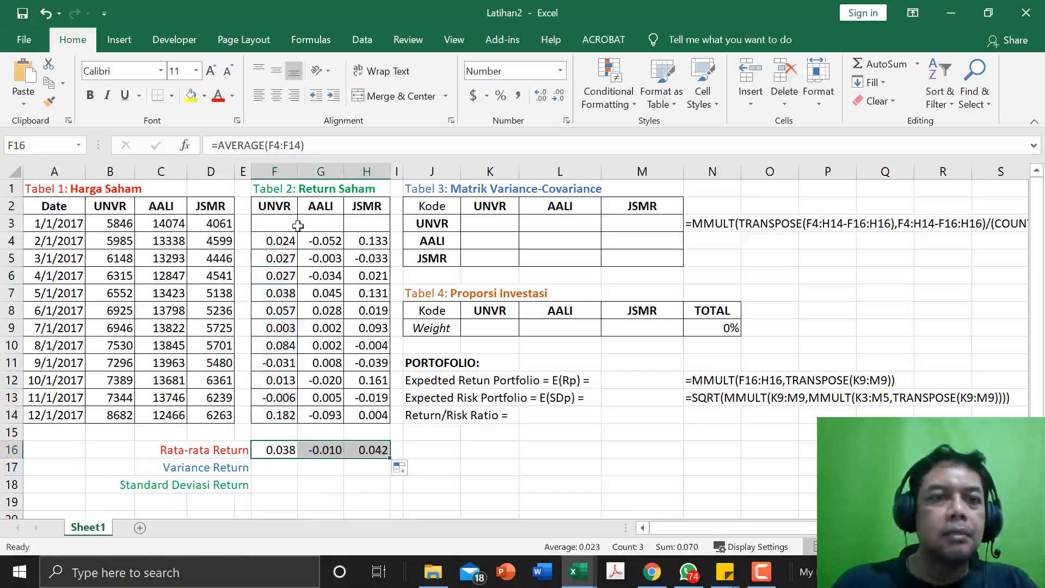
{"action": "left_click", "coordinate": [281, 454]}
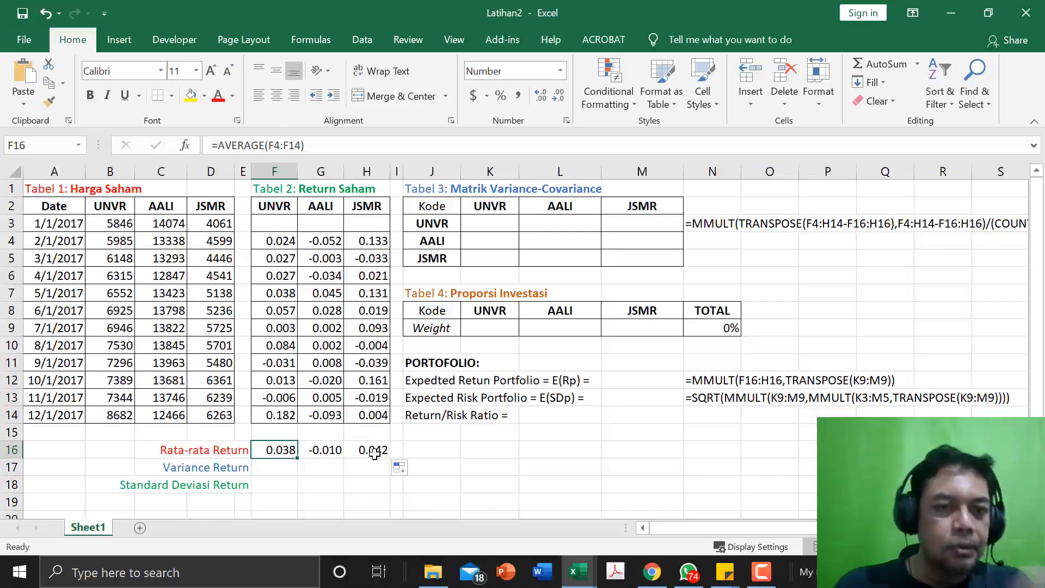
Step: Calculate UNVR's sample return variance in F17 with =VAR.S(F4:F14) and fill the formula across to H17
{"action": "left_click", "coordinate": [281, 466]}
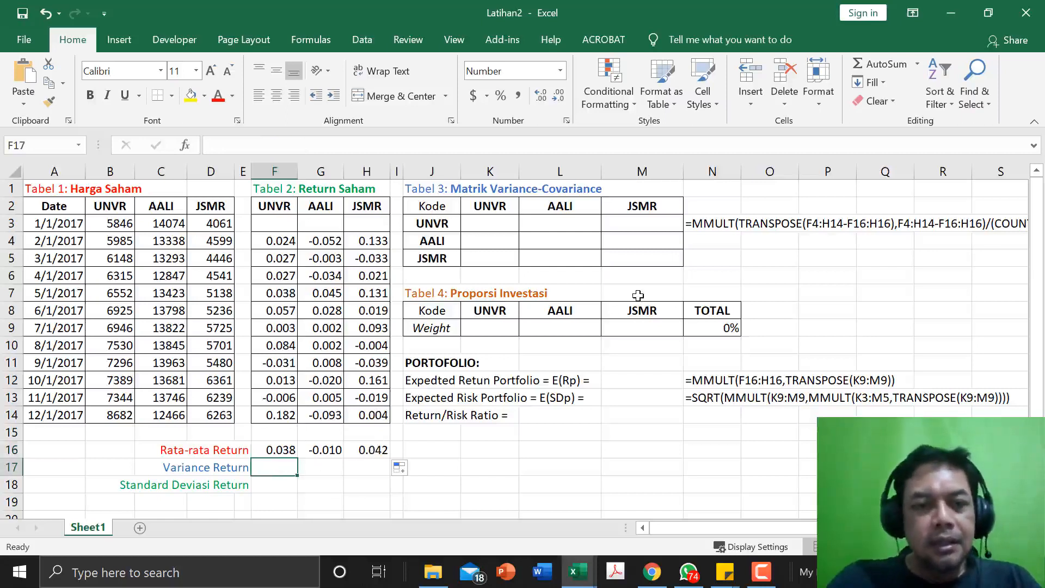
{"action": "type", "text": "="}
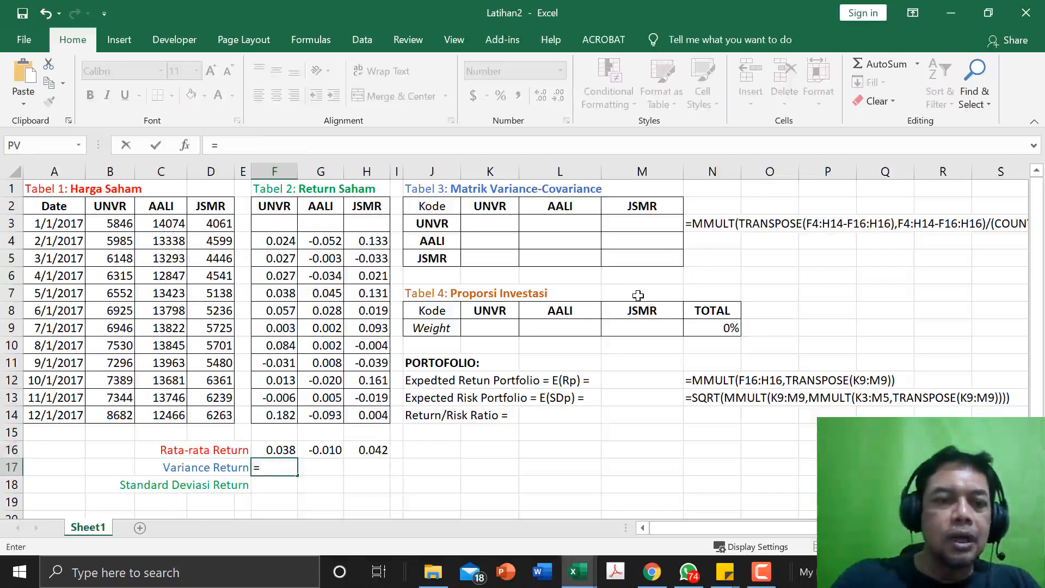
{"action": "type", "text": "v"}
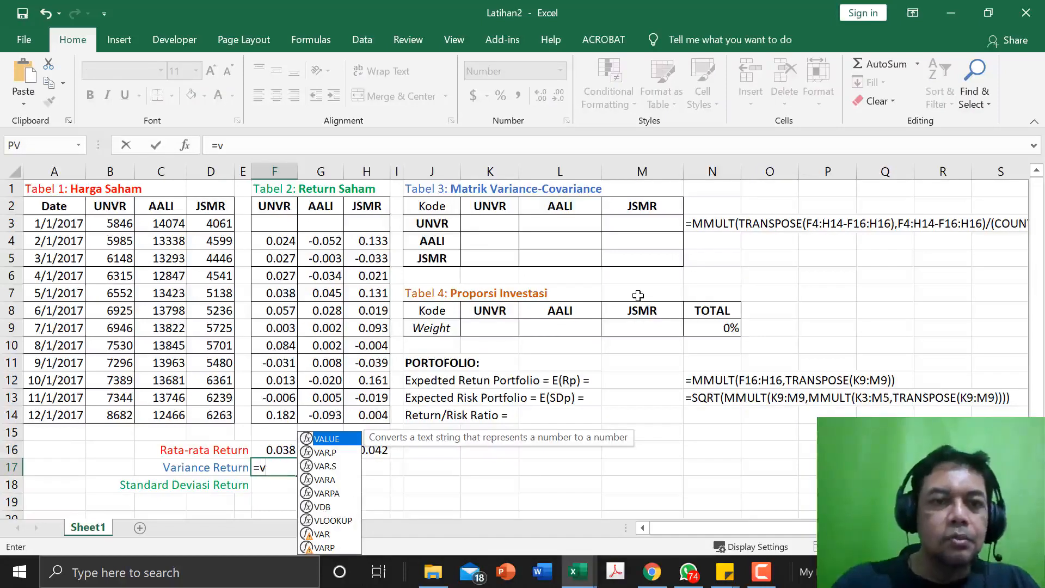
{"action": "left_click", "coordinate": [342, 467]}
{"action": "double_click", "coordinate": [342, 467]}
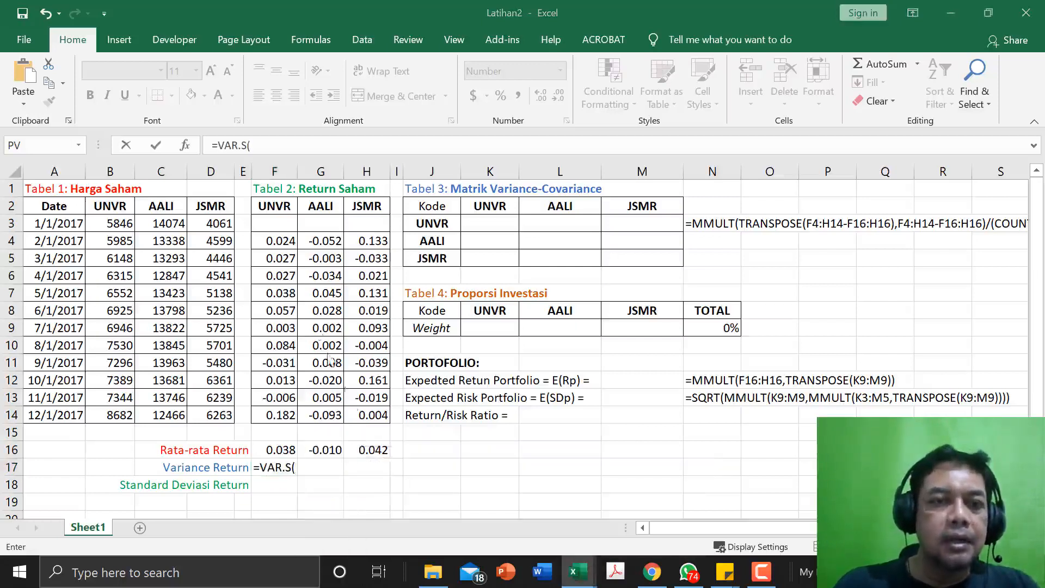
{"action": "left_click_drag", "start_coordinate": [284, 241], "coordinate": [276, 417]}
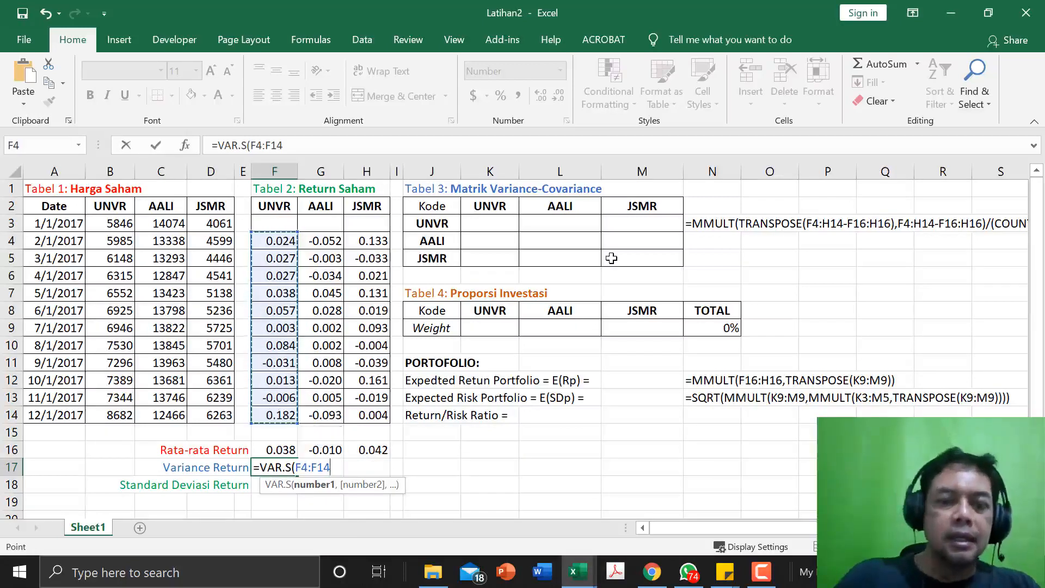
{"action": "type", "text": ")"}
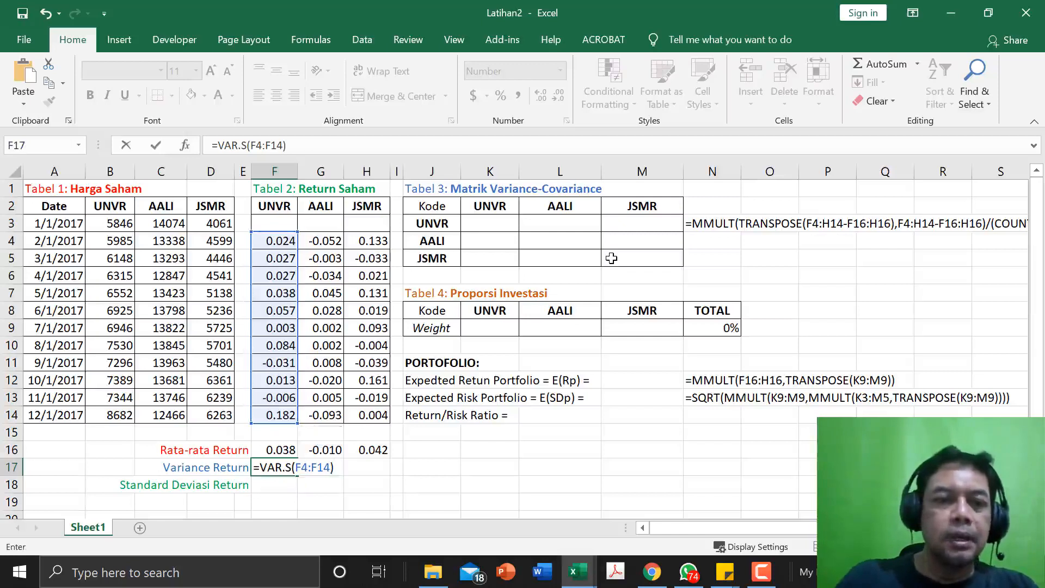
{"action": "key", "text": "Return"}
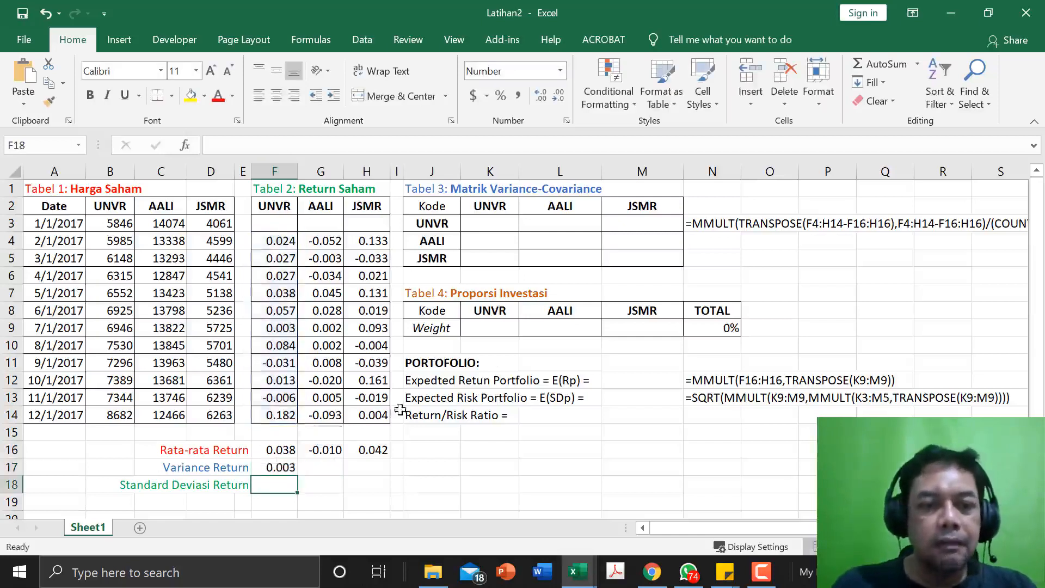
{"action": "left_click", "coordinate": [286, 466]}
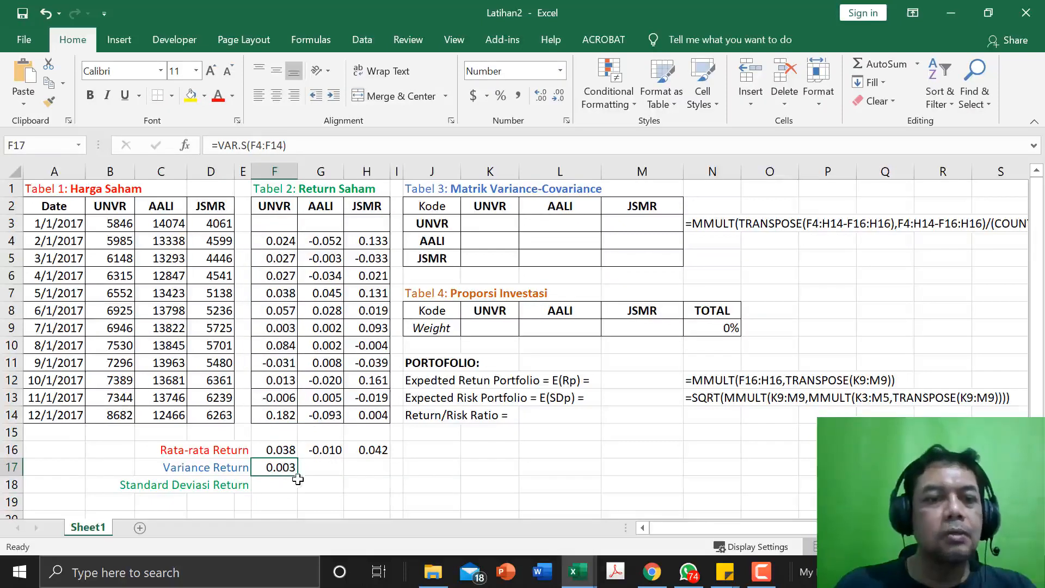
{"action": "left_click_drag", "start_coordinate": [298, 475], "coordinate": [392, 477]}
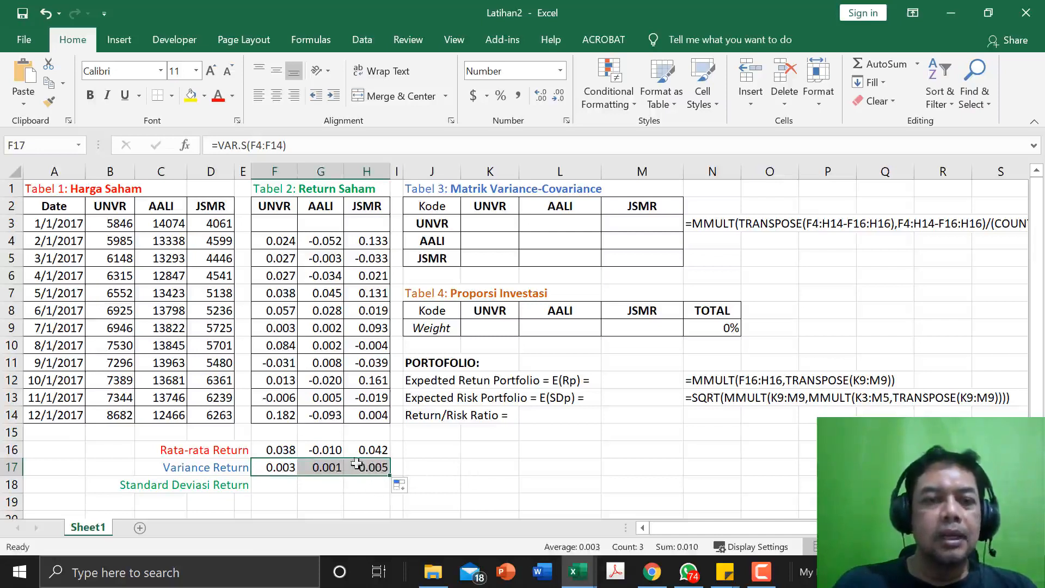
Step: Calculate UNVR's sample standard deviation of returns in F18 with =STDEV.S(F4:F14)
{"action": "left_click", "coordinate": [276, 488]}
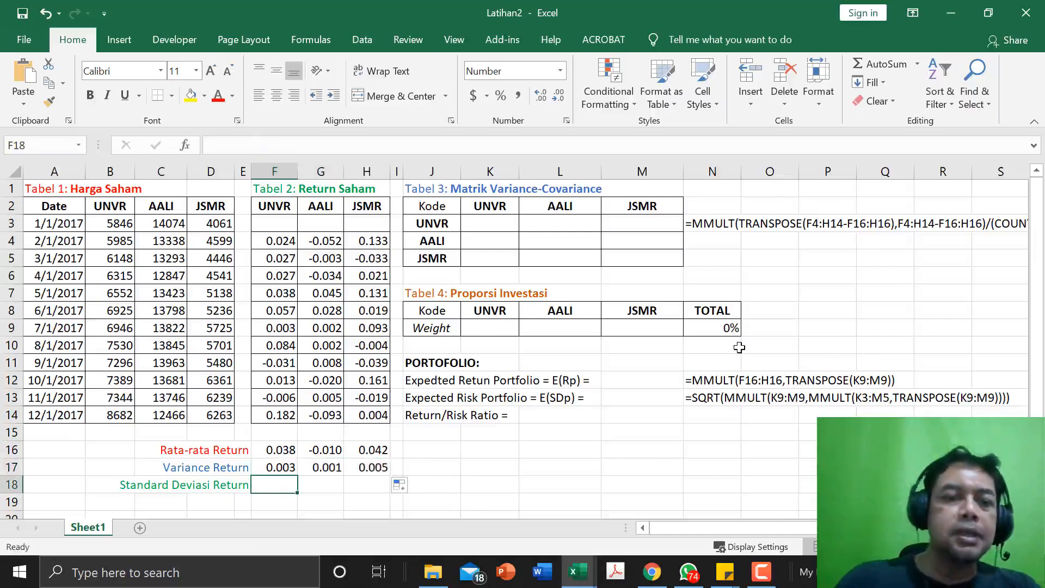
{"action": "type", "text": "="}
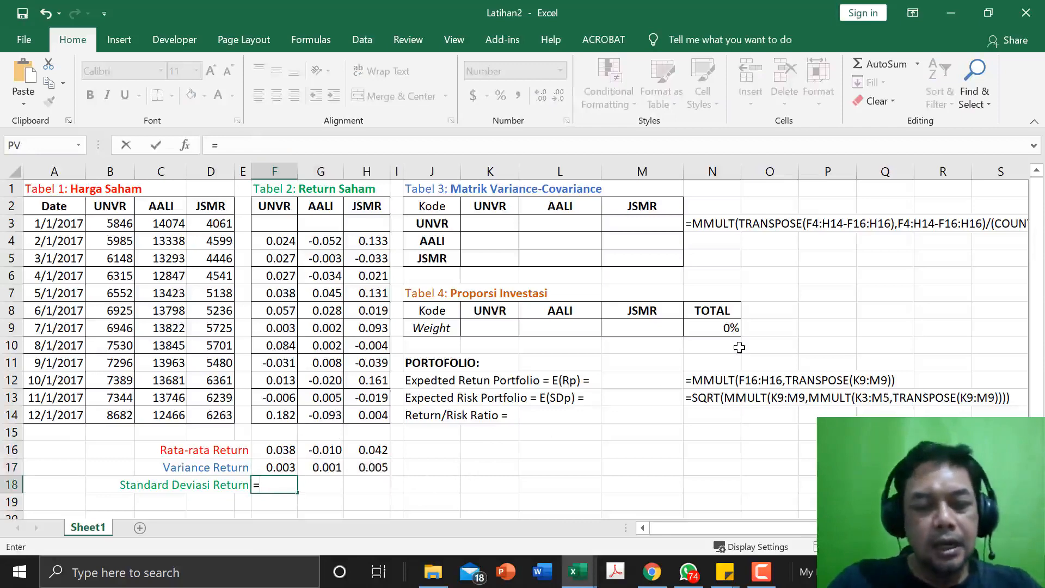
{"action": "type", "text": "st"}
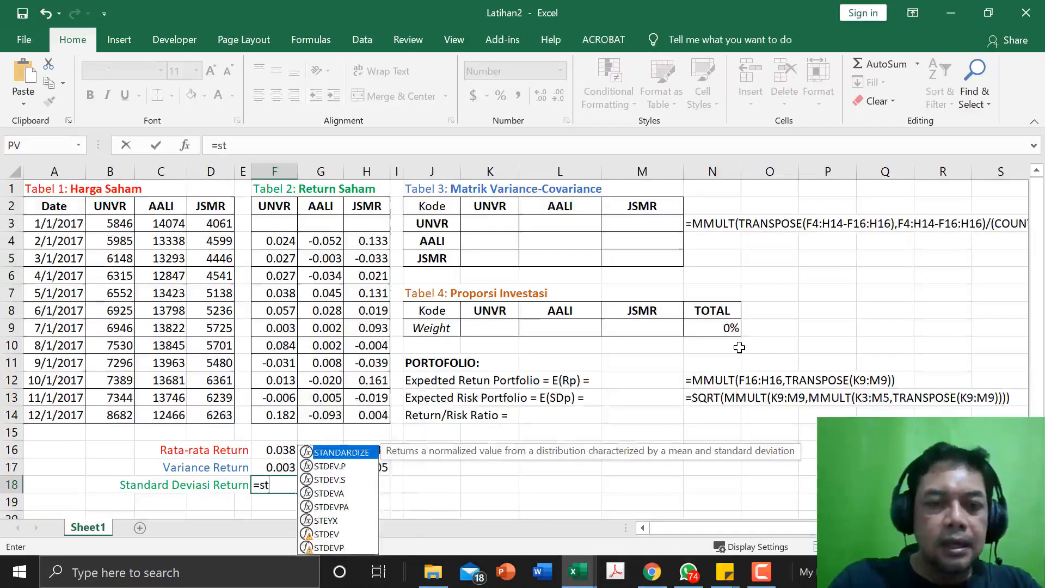
{"action": "type", "text": "a"}
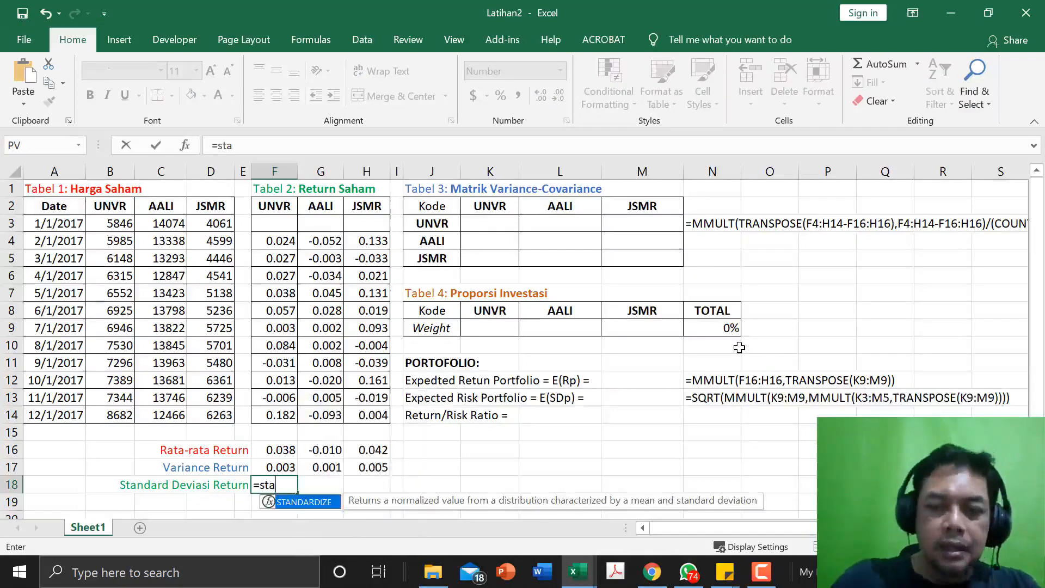
{"action": "key", "text": "BackSpace"}
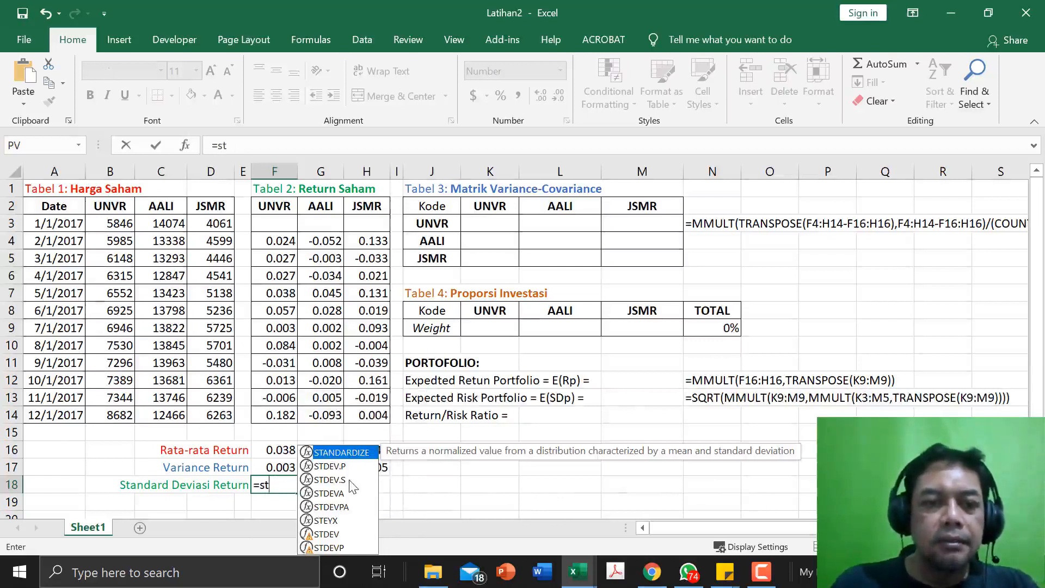
{"action": "left_click", "coordinate": [349, 480]}
{"action": "double_click", "coordinate": [348, 480]}
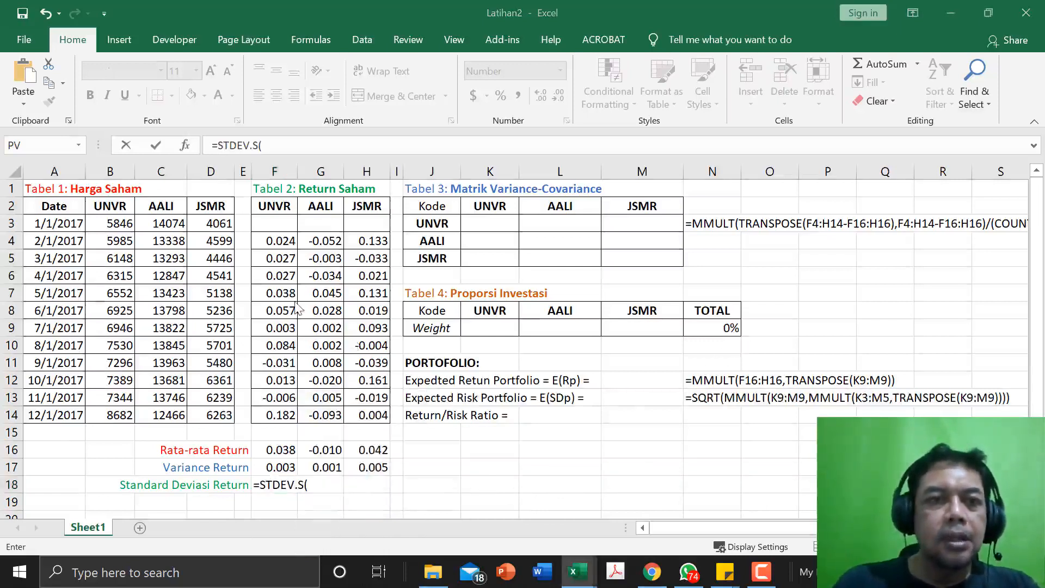
{"action": "left_click_drag", "start_coordinate": [275, 241], "coordinate": [273, 415]}
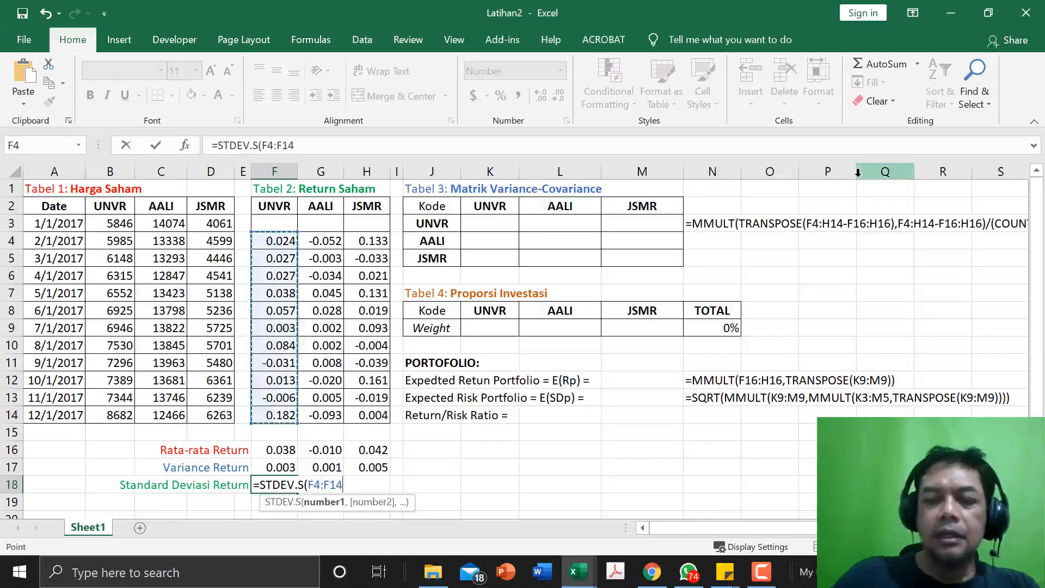
{"action": "type", "text": ")"}
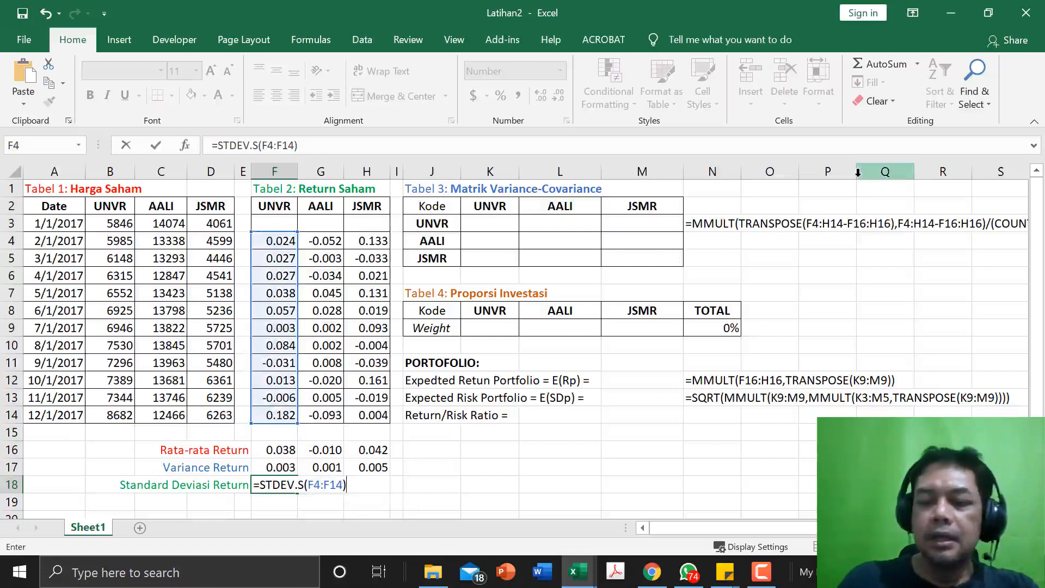
{"action": "key", "text": "Return"}
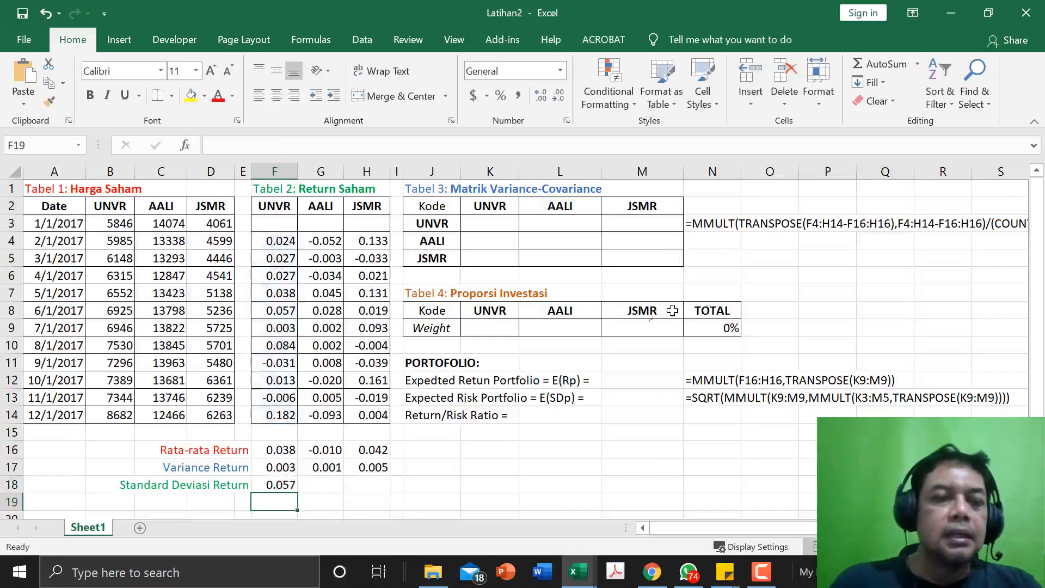
Step: Fill the standard deviation formula in F18 across to H18 for AALI and JSMR, and check the copied formulas
{"action": "left_click", "coordinate": [287, 484]}
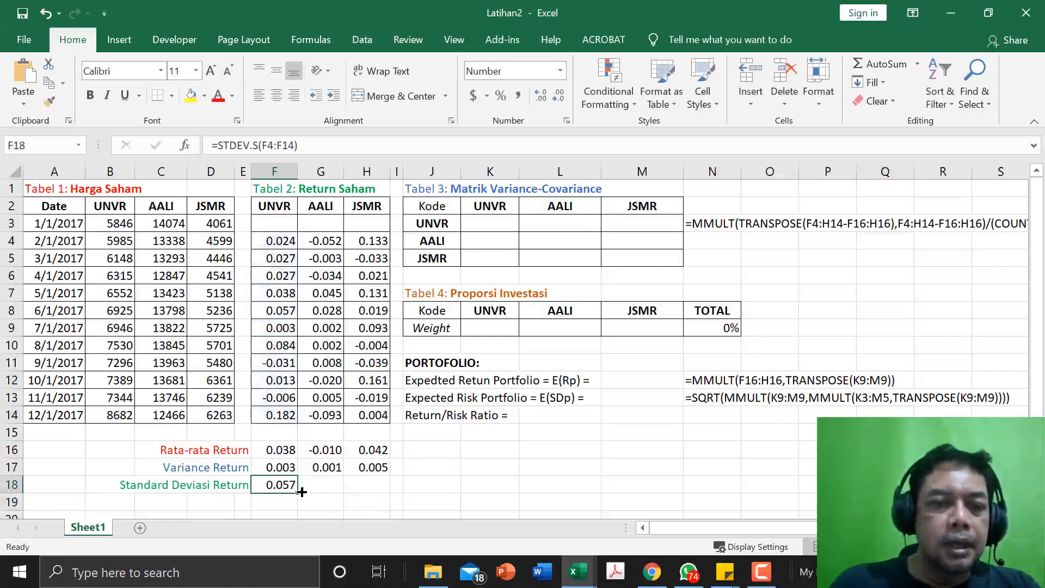
{"action": "left_click_drag", "start_coordinate": [299, 491], "coordinate": [379, 496]}
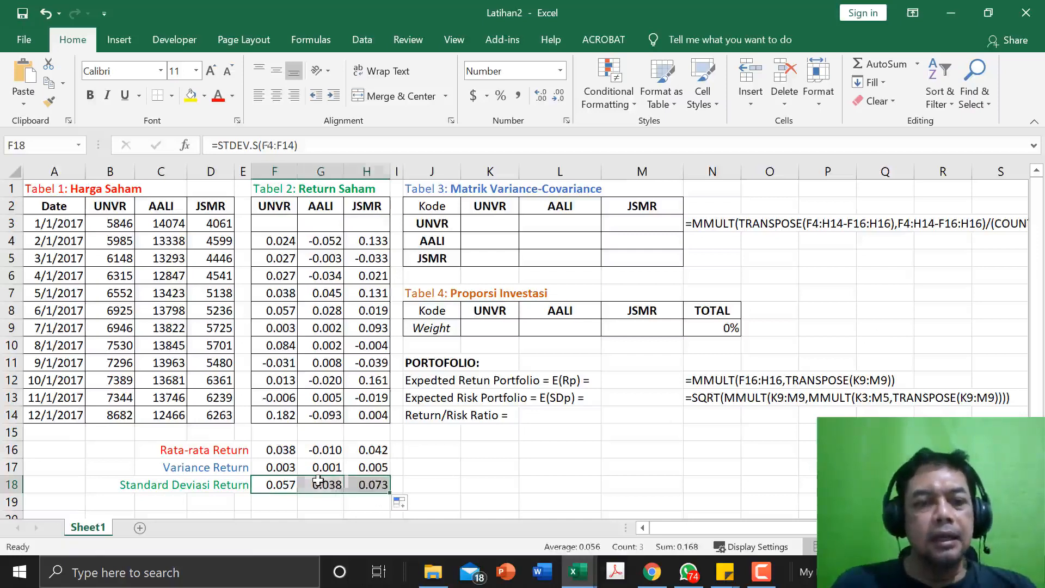
{"action": "left_click", "coordinate": [325, 484]}
{"action": "left_click", "coordinate": [283, 484]}
{"action": "left_click", "coordinate": [311, 484]}
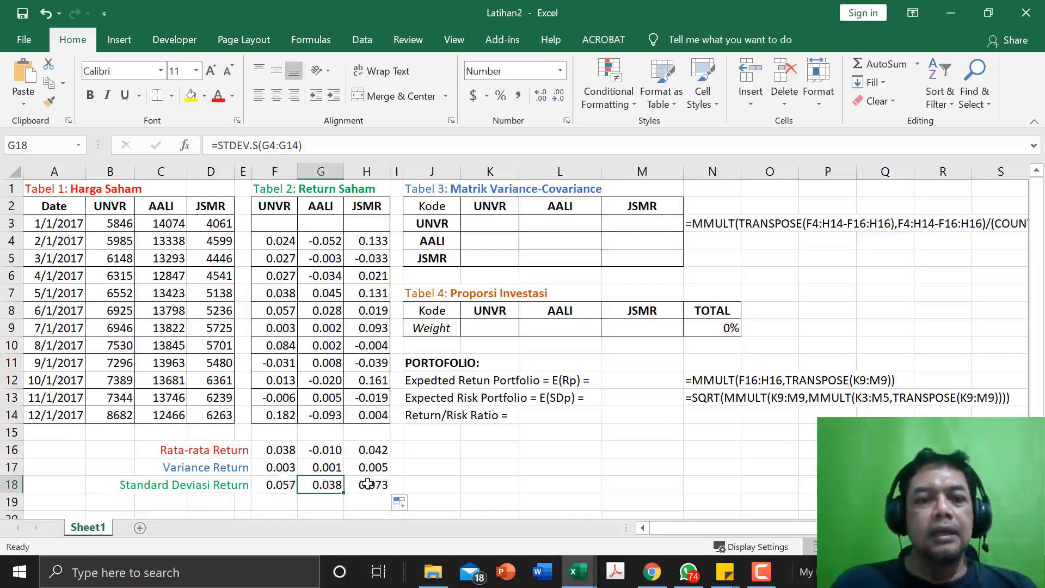
{"action": "left_click", "coordinate": [368, 483]}
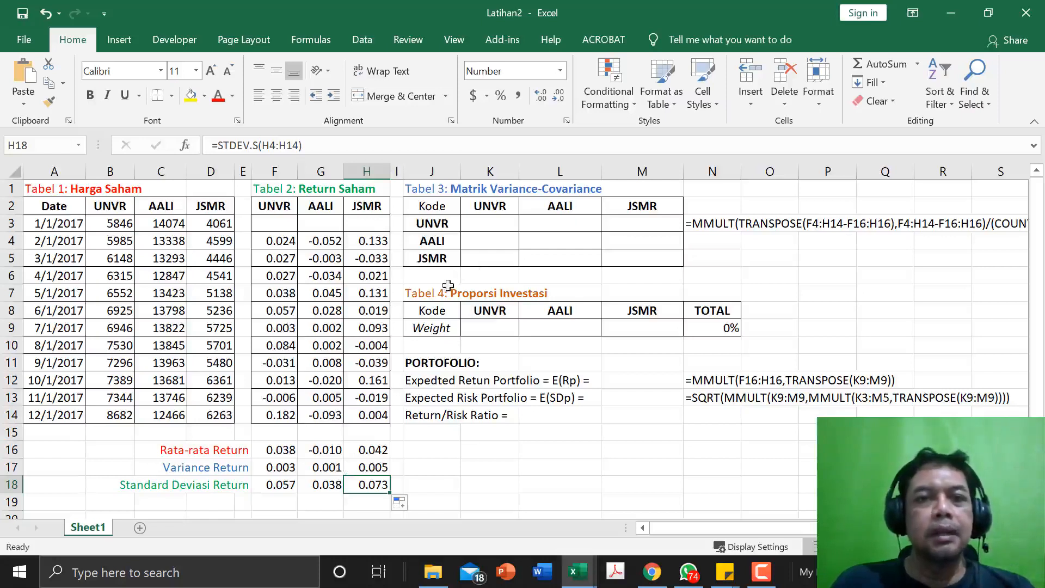
Step: Examine the diagonal and off-diagonal cells of the empty variance-covariance matrix in K3:M5 against their stock labels
{"action": "left_click", "coordinate": [488, 221]}
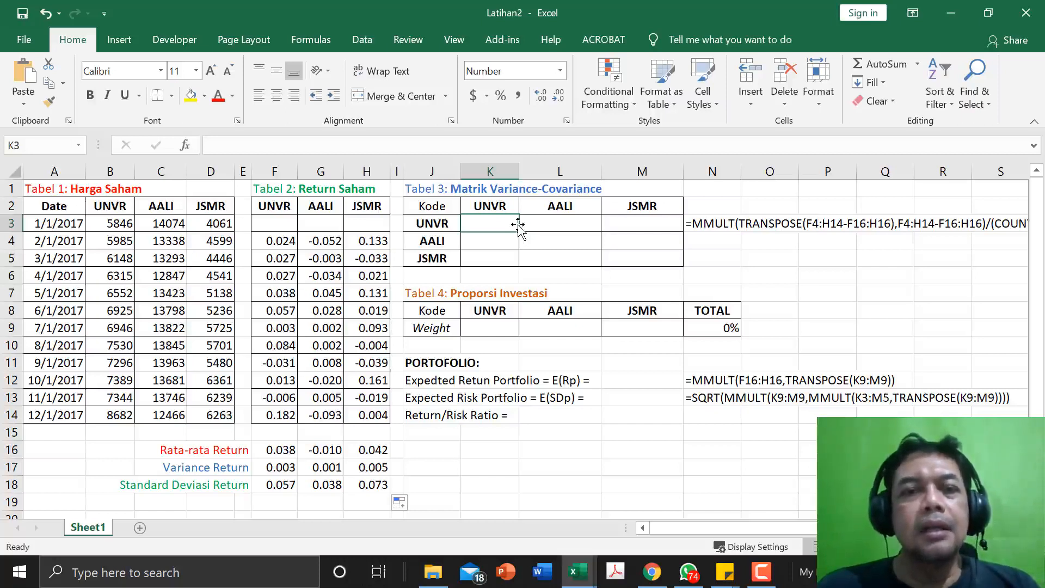
{"action": "left_click", "coordinate": [558, 240]}
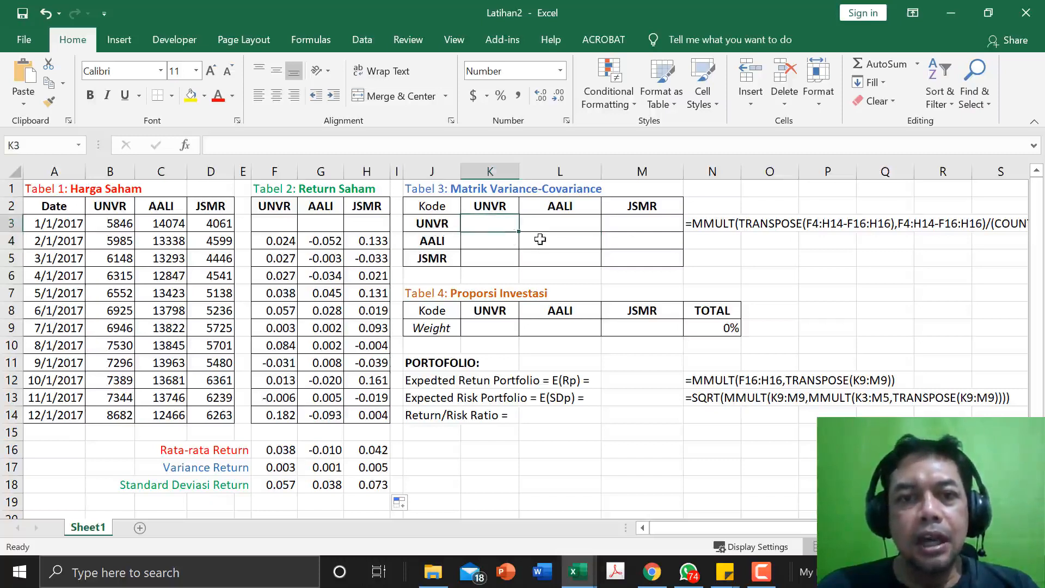
{"action": "left_click", "coordinate": [629, 260]}
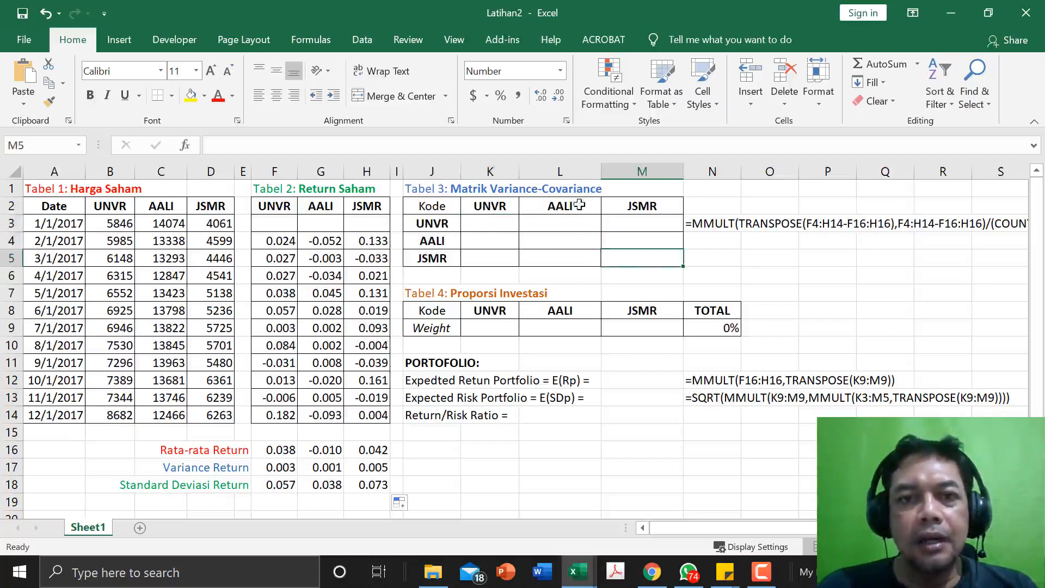
{"action": "left_click", "coordinate": [510, 233]}
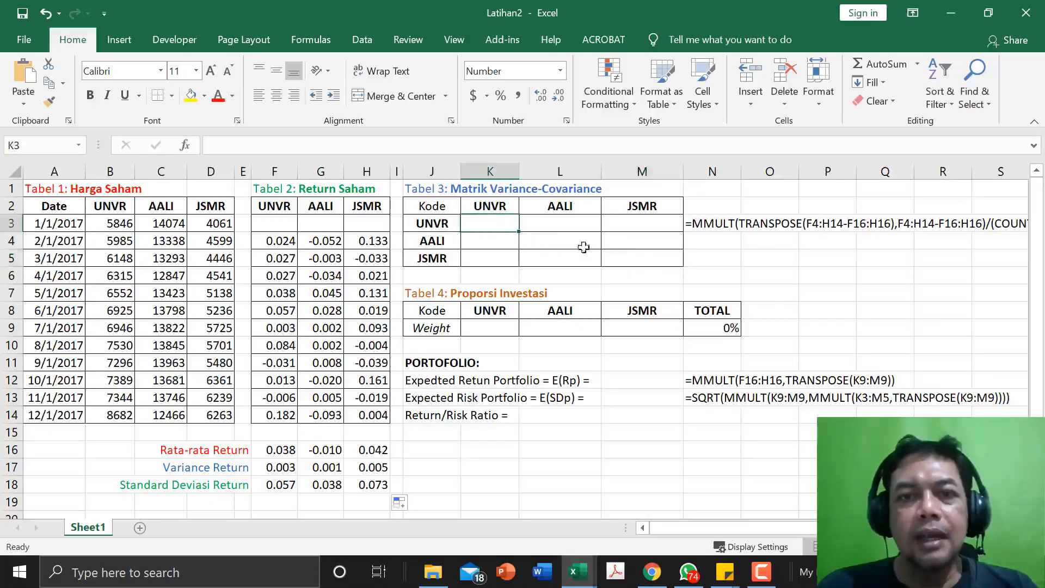
{"action": "left_click", "coordinate": [566, 245]}
{"action": "left_click", "coordinate": [631, 258]}
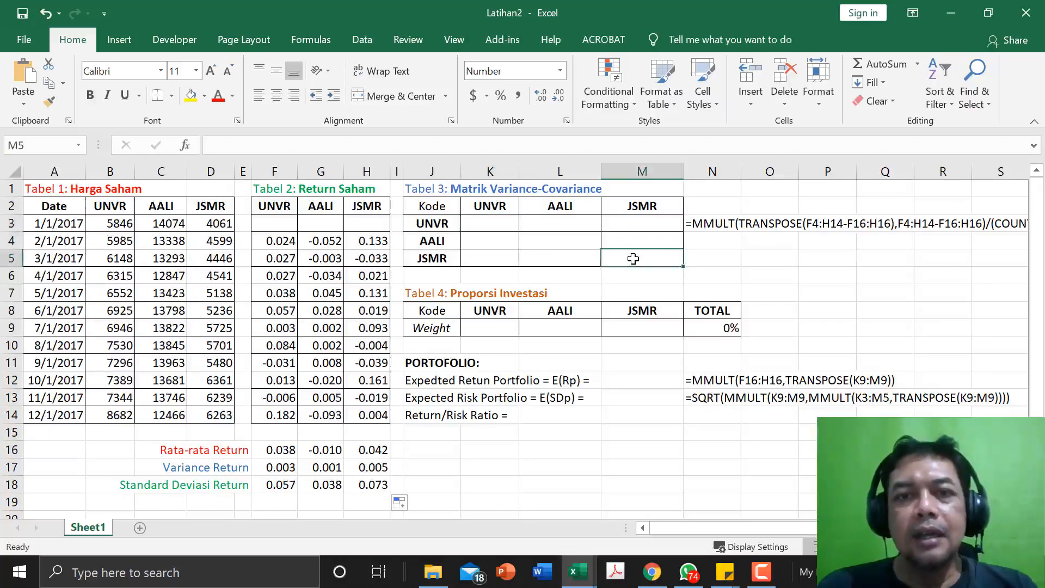
{"action": "left_click", "coordinate": [431, 224]}
{"action": "left_click", "coordinate": [560, 220]}
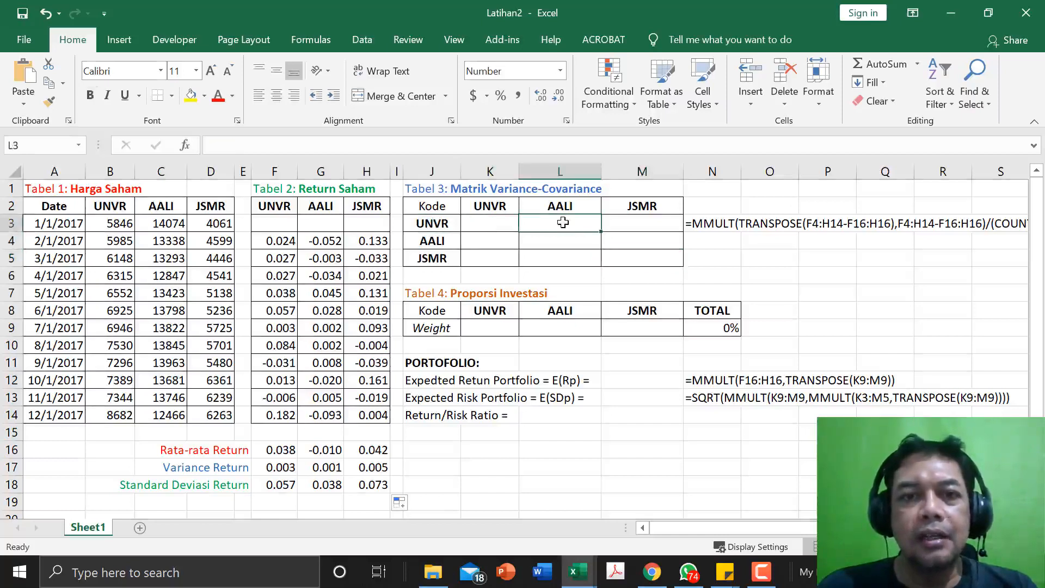
{"action": "left_click", "coordinate": [427, 225]}
{"action": "left_click", "coordinate": [637, 222]}
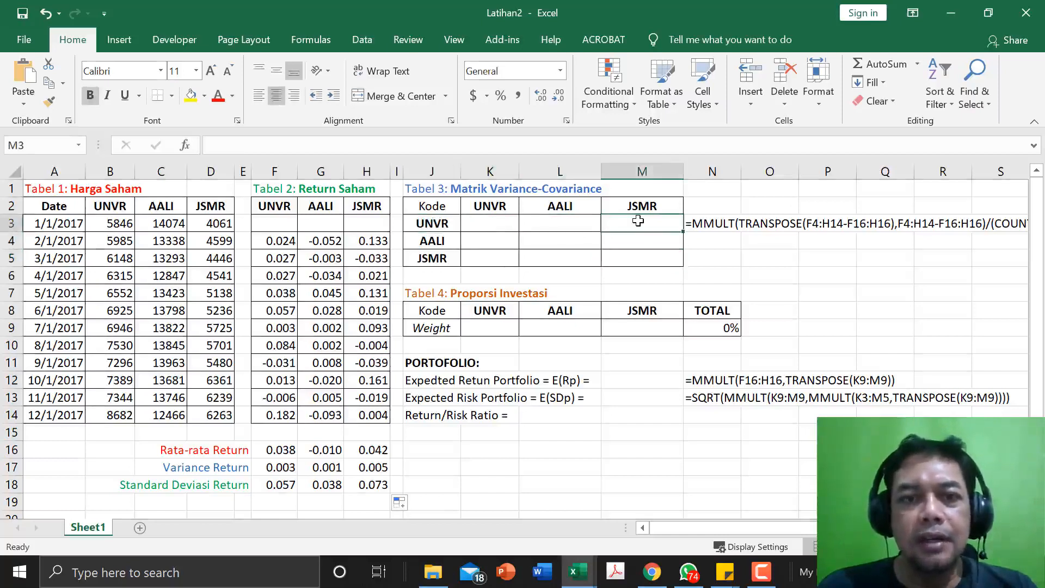
{"action": "left_click", "coordinate": [497, 212]}
{"action": "left_click", "coordinate": [483, 243]}
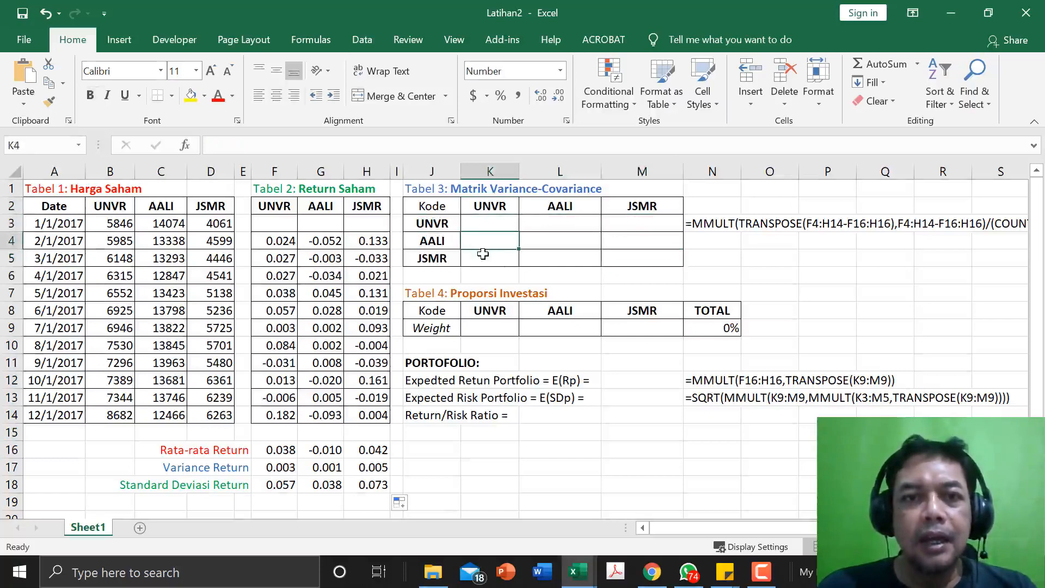
{"action": "left_click", "coordinate": [483, 256]}
{"action": "left_click", "coordinate": [536, 252]}
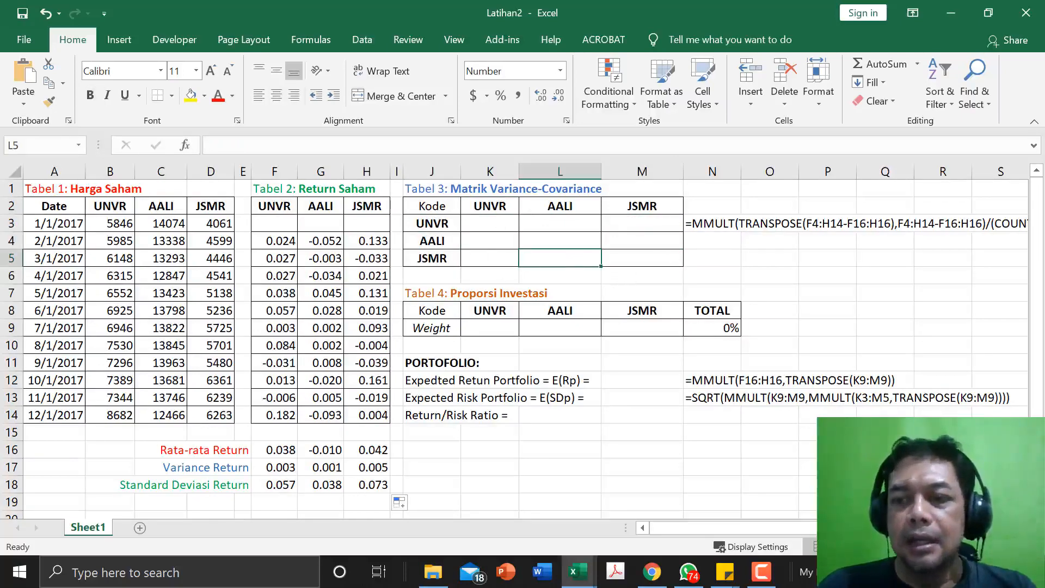
Step: Copy the formula text =MMULT(TRANSPOSE(F4:H14-F16:H16),F4:H14-F16:H16)/(COUNT(F4:F14)-1) from N3, leaving out the leading apostrophe
{"action": "scroll", "coordinate": [548, 240], "scroll_direction": "right", "scroll_amount": 2}
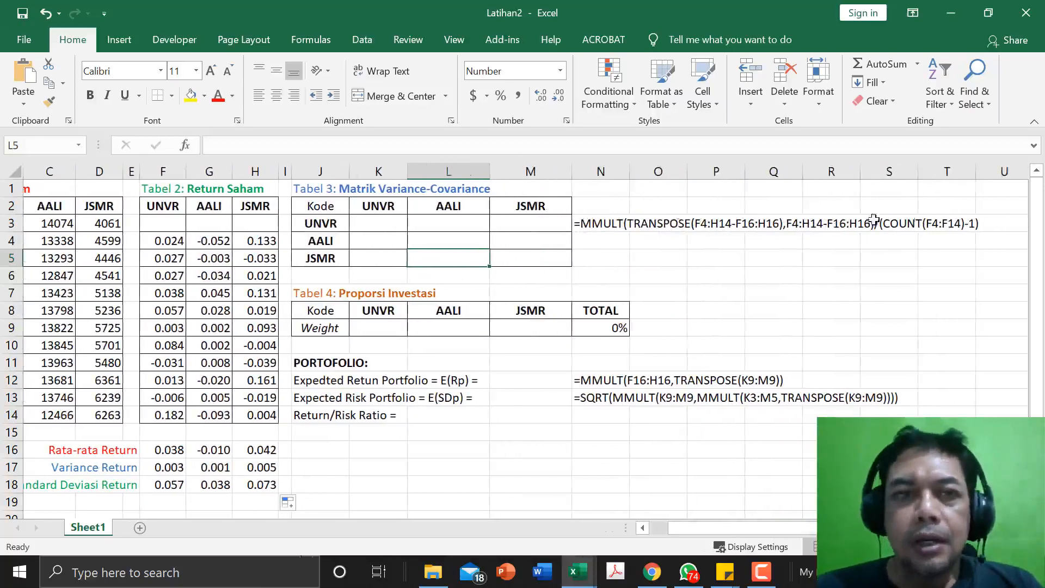
{"action": "left_click", "coordinate": [579, 224]}
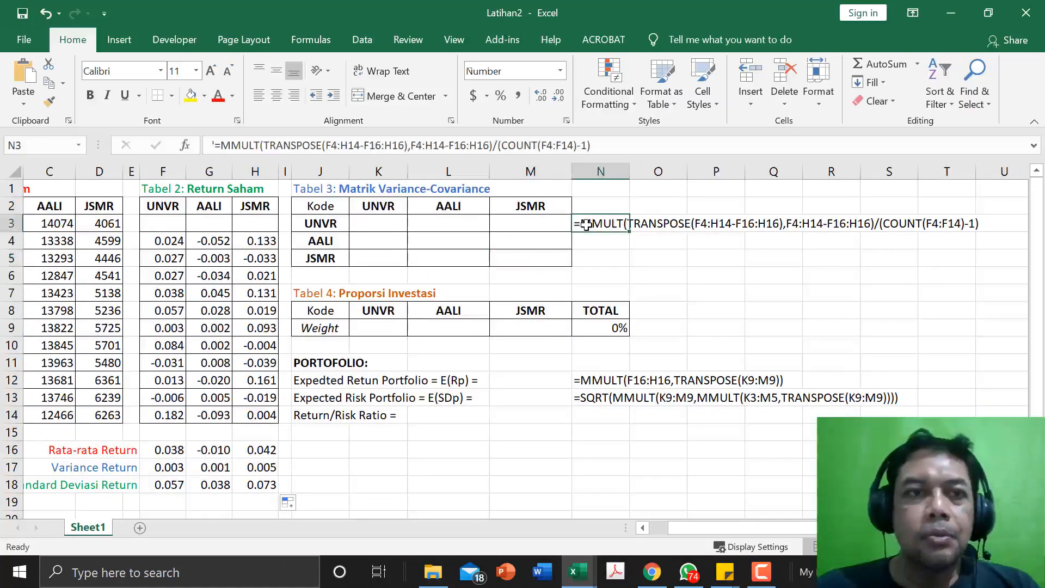
{"action": "left_click", "coordinate": [606, 146]}
{"action": "left_click_drag", "start_coordinate": [606, 145], "coordinate": [216, 153]}
{"action": "key", "text": "ctrl+c"}
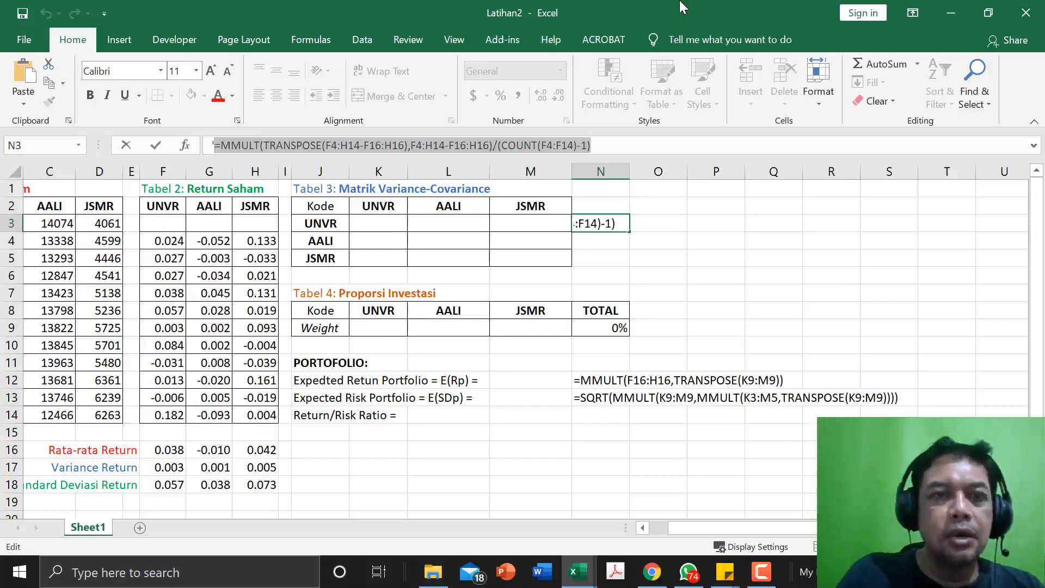
{"action": "key", "text": "Return"}
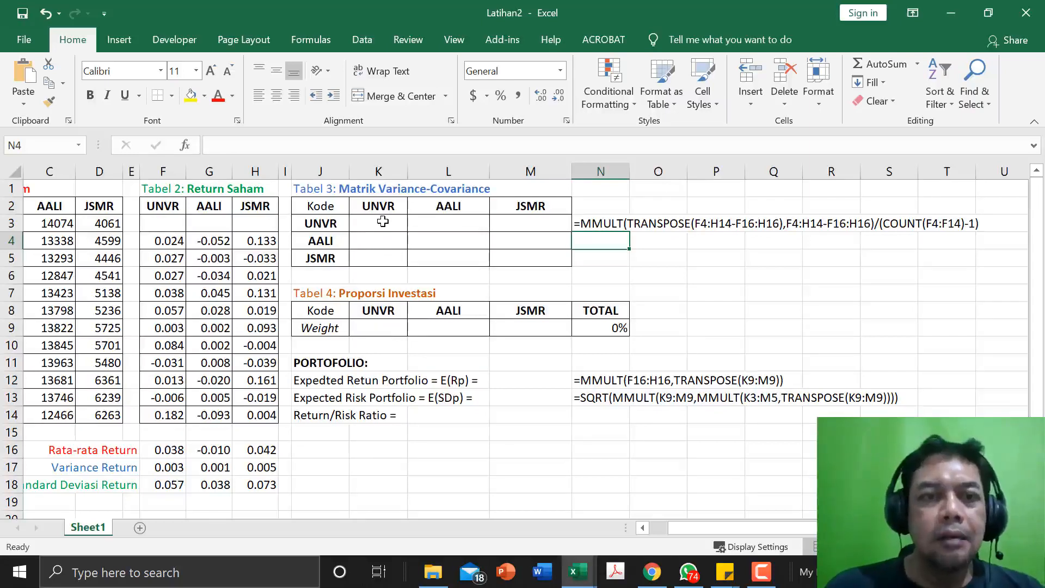
Step: Enter the copied MMULT formula as a single array formula over K3:M5 in the variance-covariance matrix
{"action": "left_click_drag", "start_coordinate": [383, 221], "coordinate": [554, 255]}
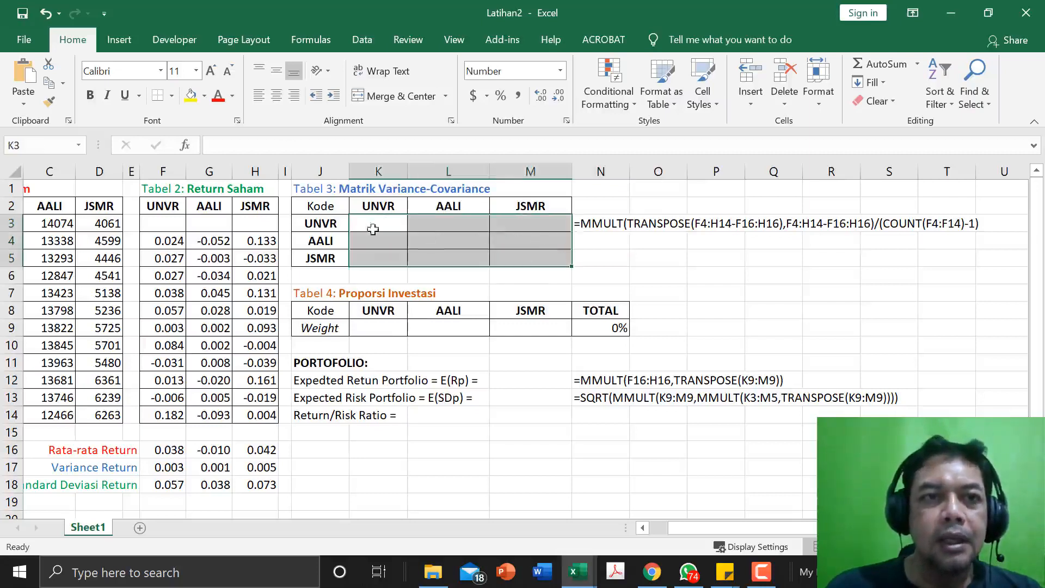
{"action": "left_click", "coordinate": [230, 144]}
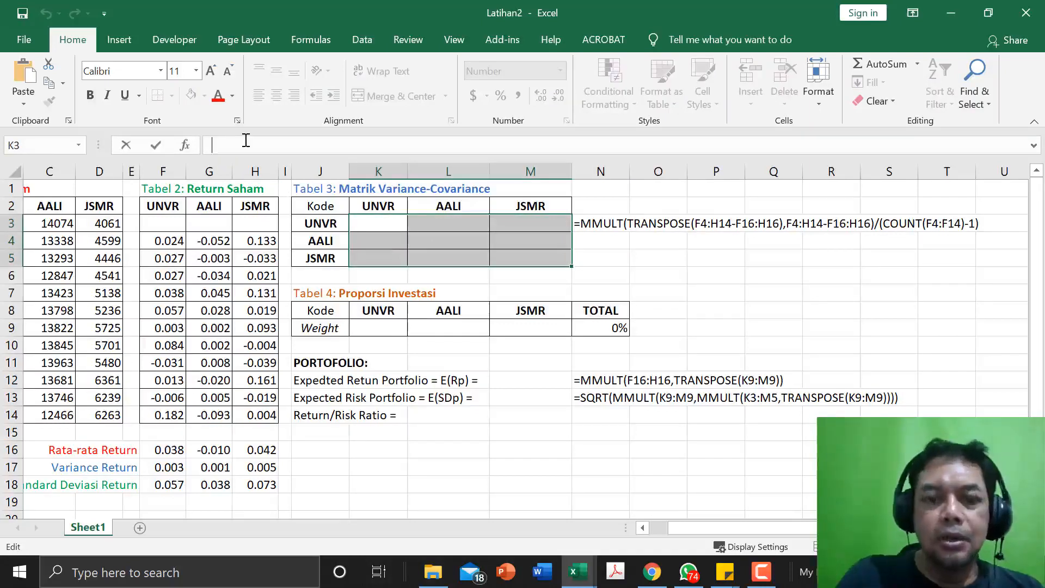
{"action": "key", "text": "ctrl+v"}
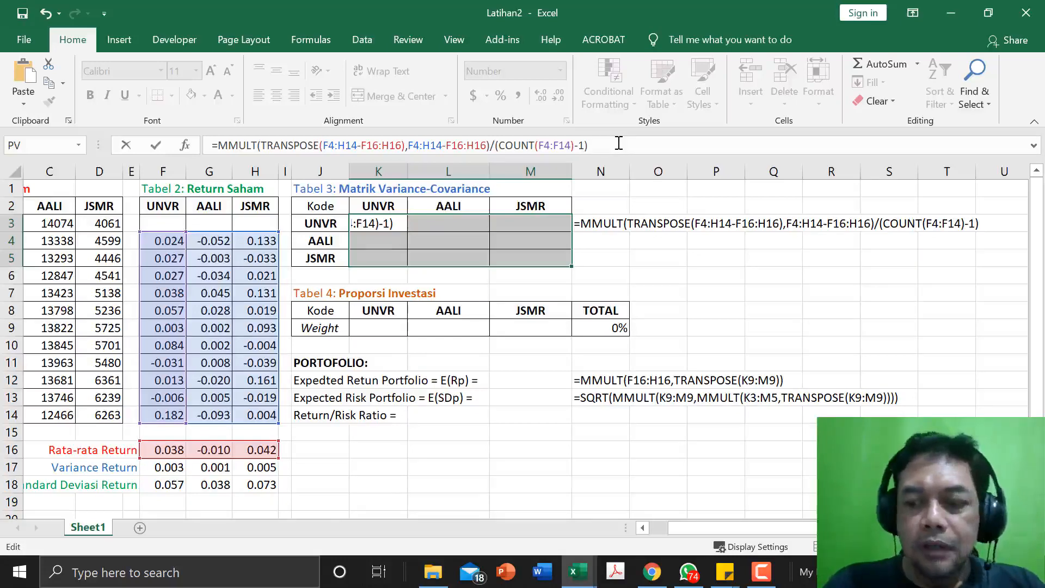
{"action": "key", "text": "ctrl+shift+Return"}
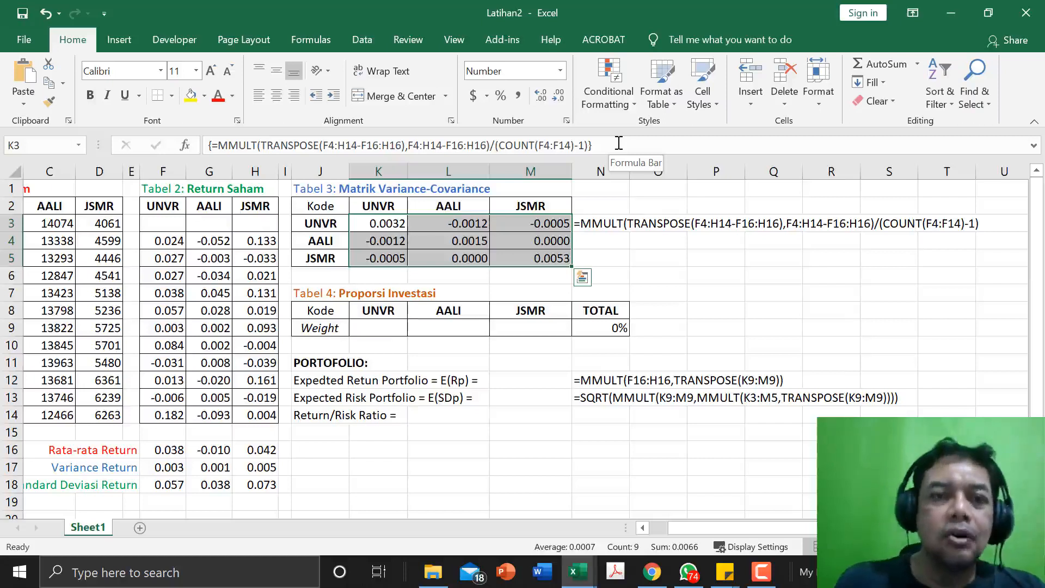
Step: Show the return variances in F17:H17 with four decimal places to match the variance-covariance matrix
{"action": "left_click", "coordinate": [428, 241]}
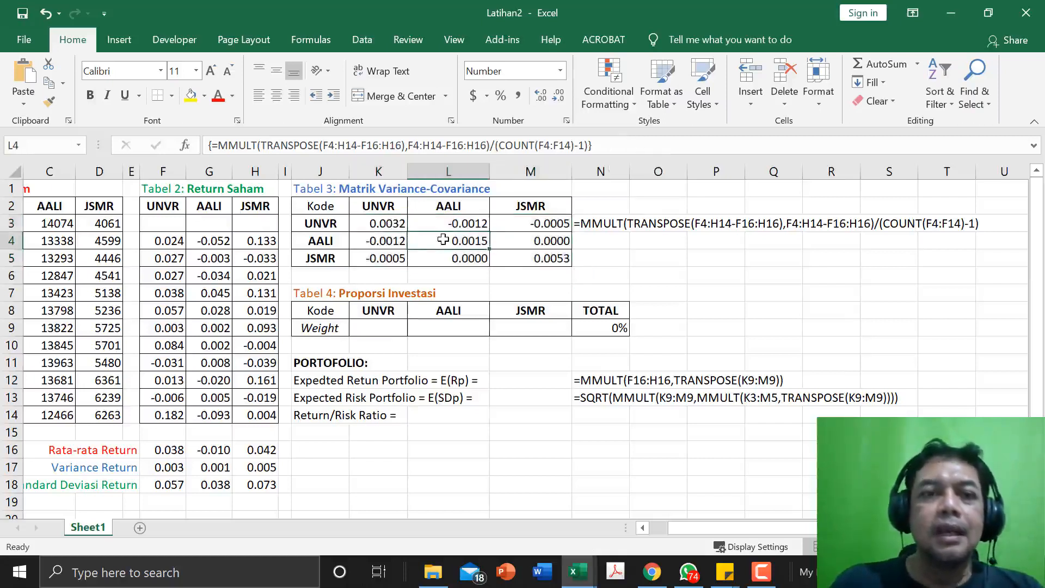
{"action": "left_click", "coordinate": [388, 225]}
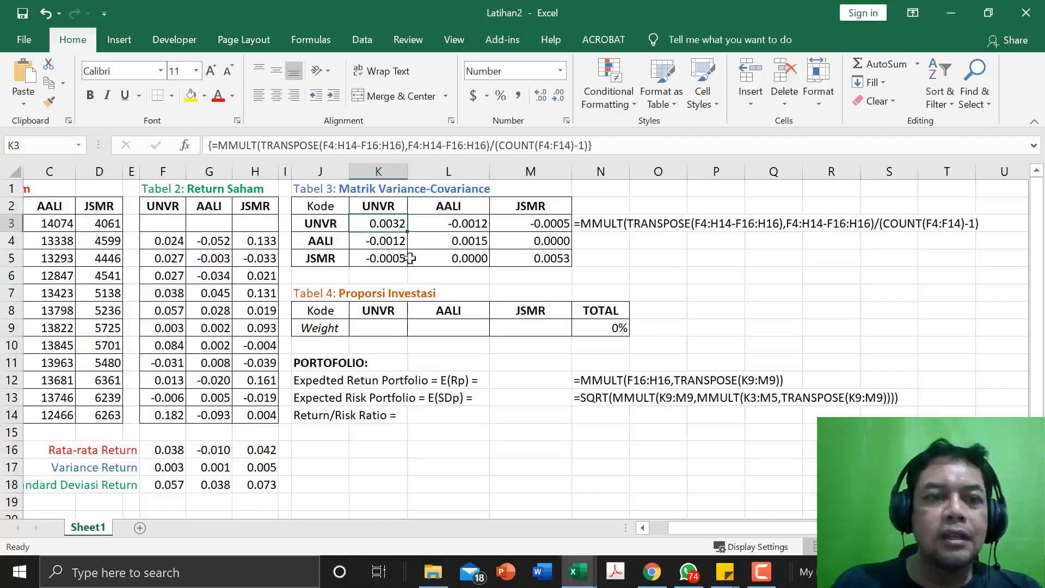
{"action": "left_click", "coordinate": [181, 468]}
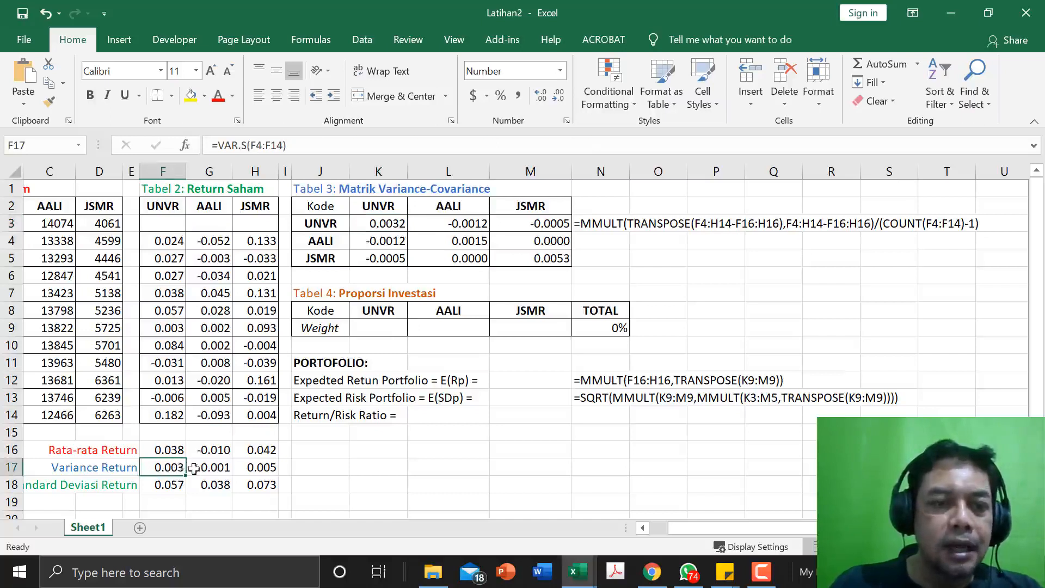
{"action": "left_click_drag", "start_coordinate": [180, 468], "coordinate": [241, 468]}
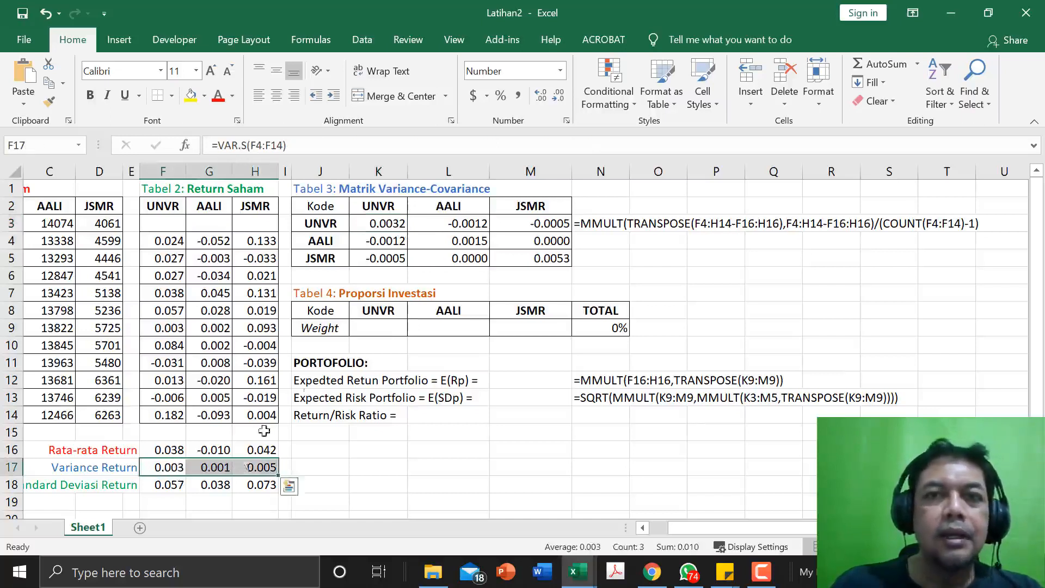
{"action": "left_click", "coordinate": [541, 101]}
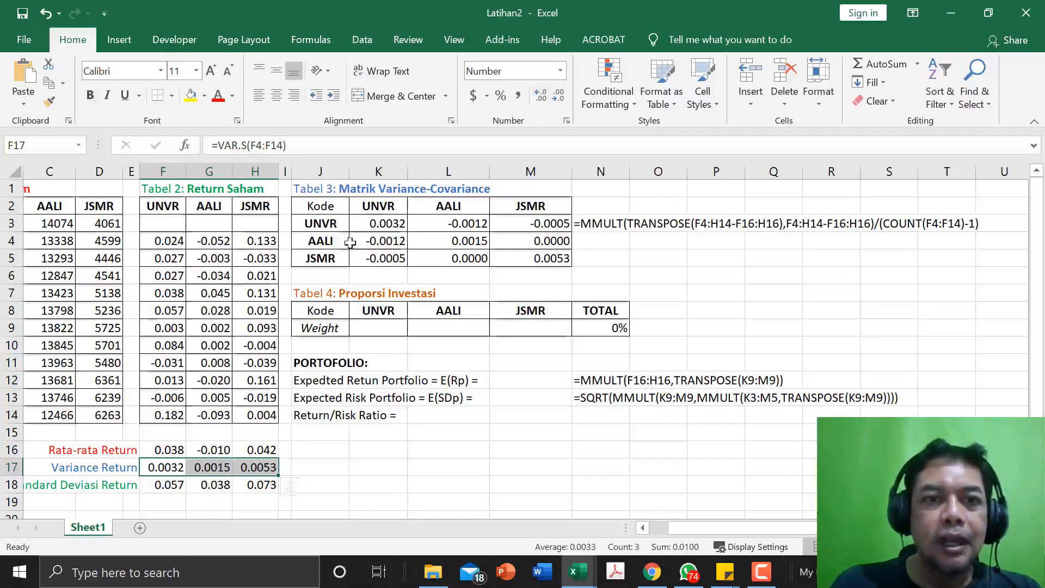
Step: Compare the matrix diagonal in K3, L4 and M5 with the return variances, and the UNVR–AALI covariances in L3 and K4
{"action": "left_click", "coordinate": [384, 220]}
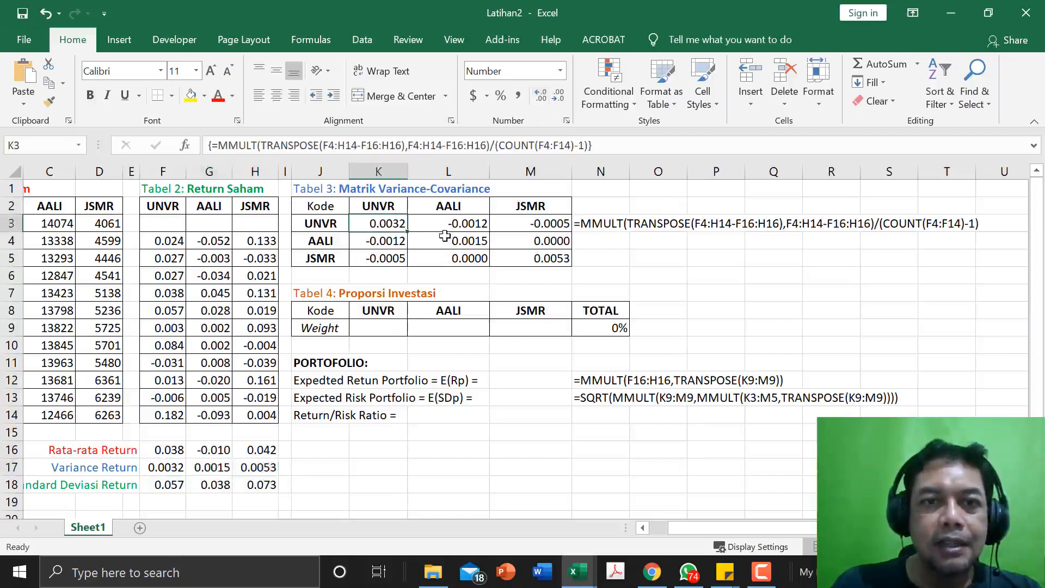
{"action": "left_click", "coordinate": [450, 245]}
{"action": "left_click", "coordinate": [388, 221]}
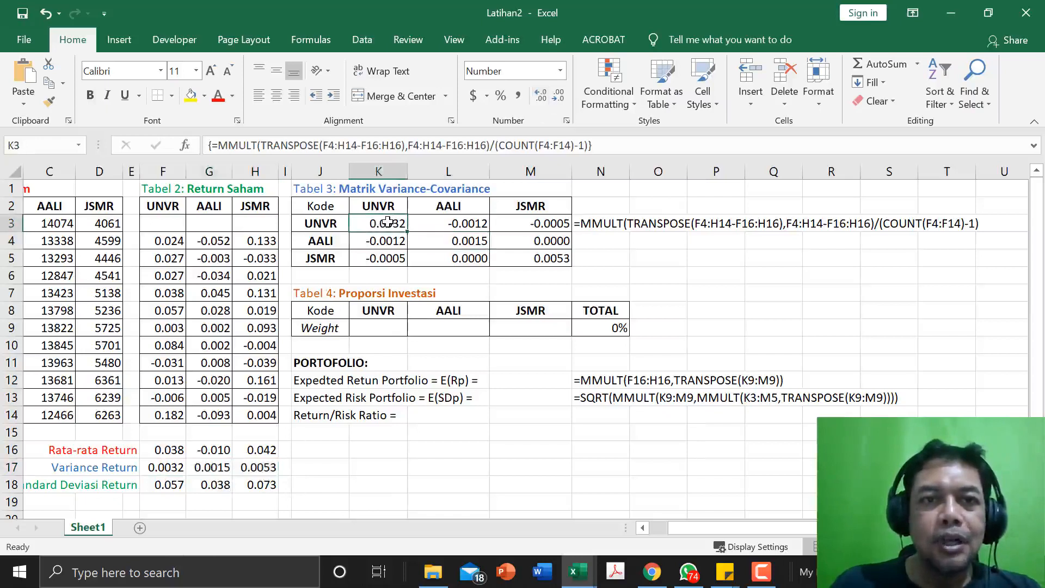
{"action": "left_click", "coordinate": [442, 238]}
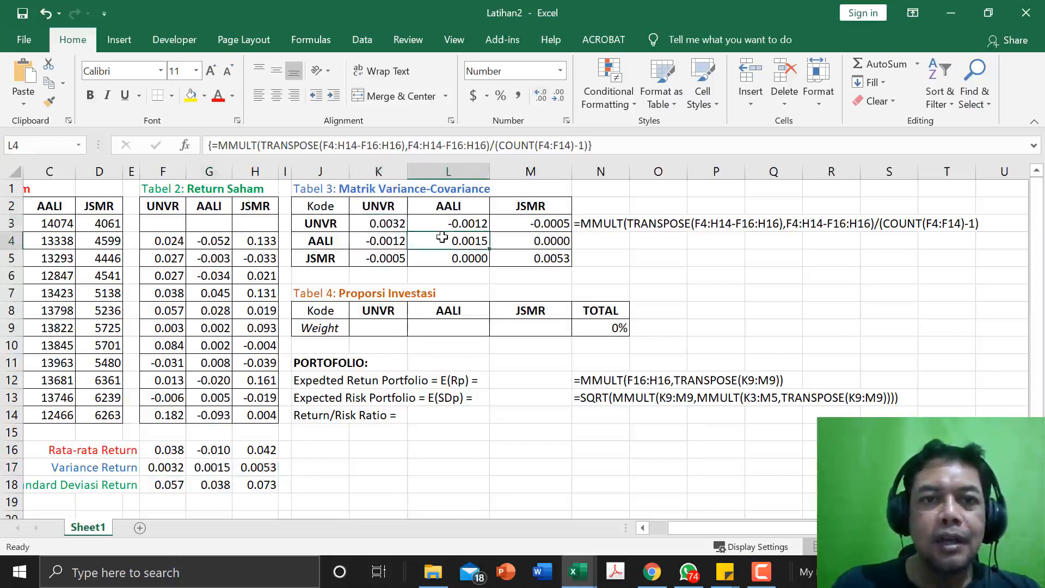
{"action": "left_click", "coordinate": [532, 257]}
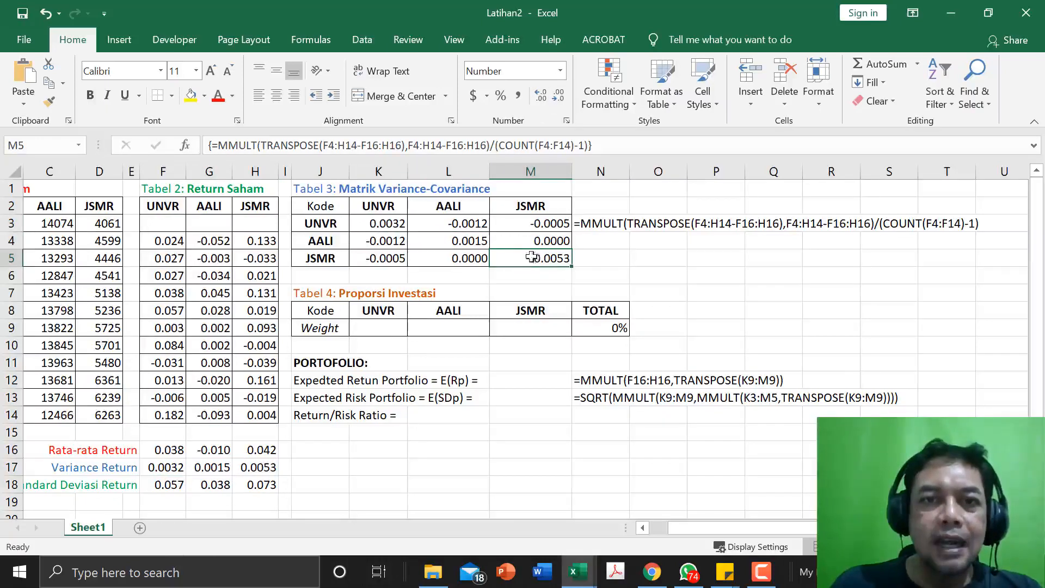
{"action": "left_click", "coordinate": [471, 224]}
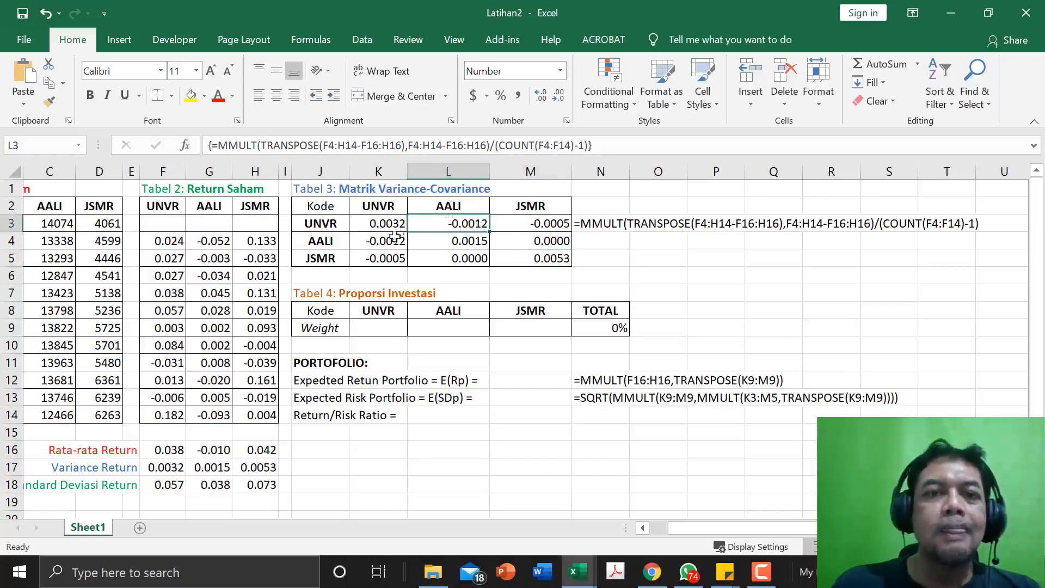
{"action": "left_click", "coordinate": [326, 227]}
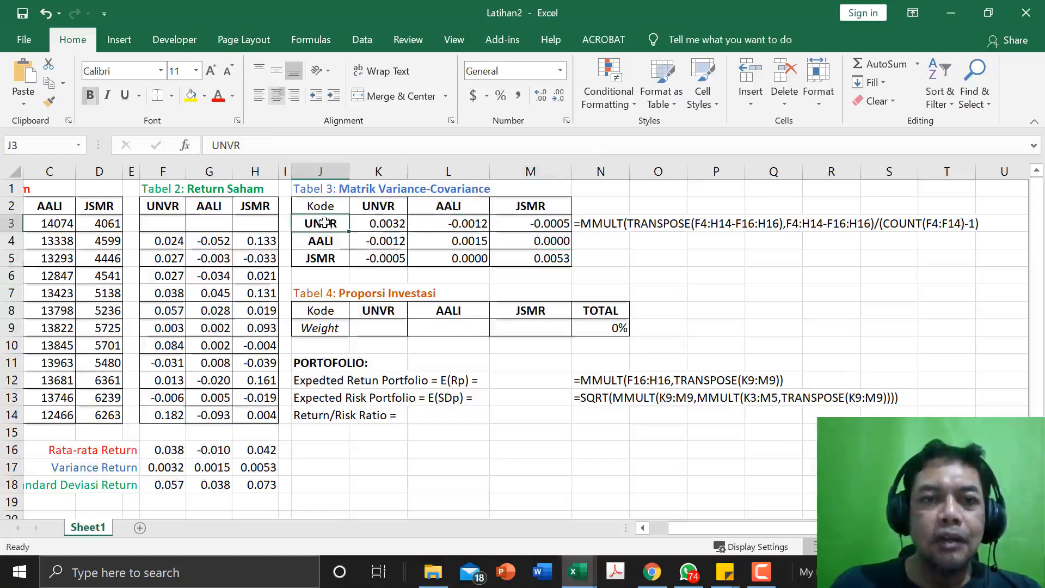
{"action": "left_click", "coordinate": [464, 206]}
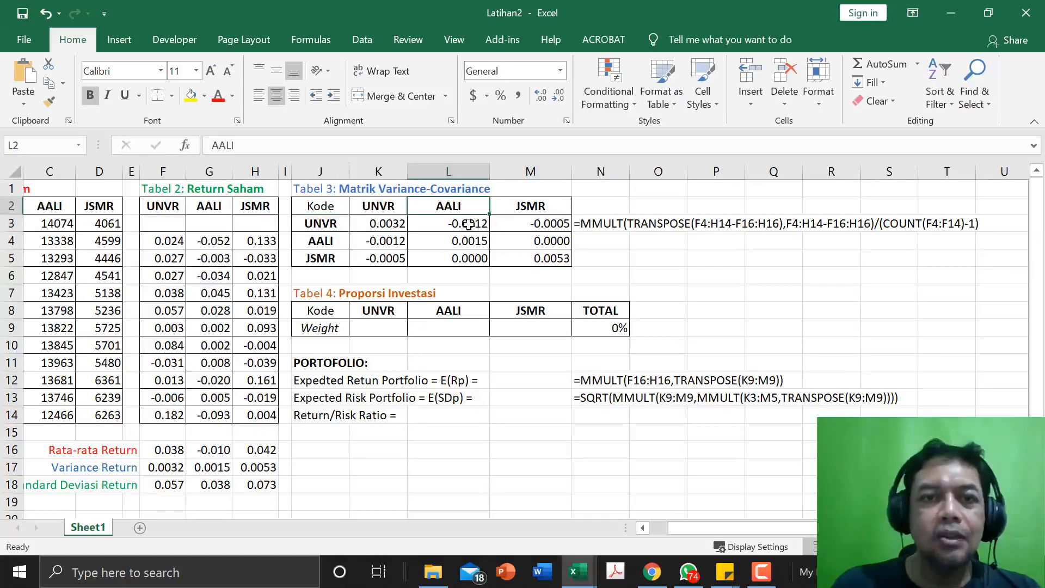
{"action": "left_click", "coordinate": [469, 225]}
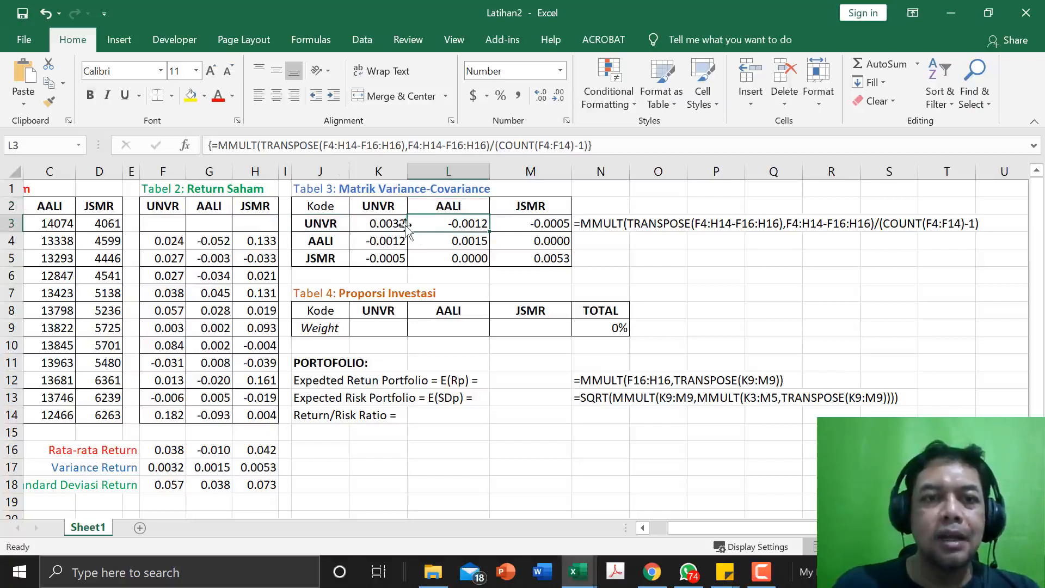
{"action": "left_click", "coordinate": [383, 243]}
{"action": "left_click", "coordinate": [443, 219]}
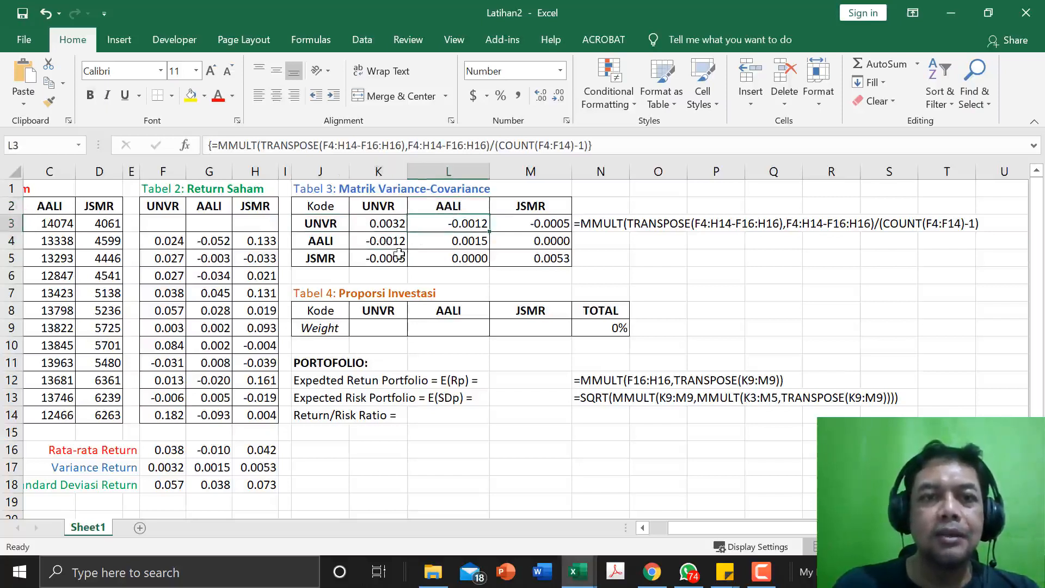
Step: Enter the investment weights 40% for UNVR in K9 and 30% for AALI in L9 of the investment proportion table
{"action": "left_click", "coordinate": [397, 255]}
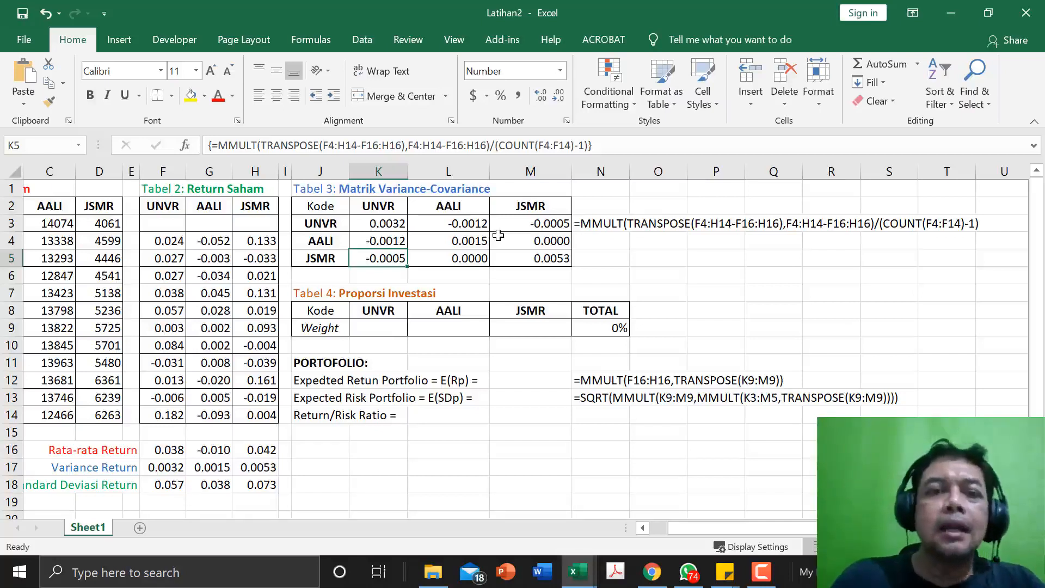
{"action": "left_click", "coordinate": [388, 326]}
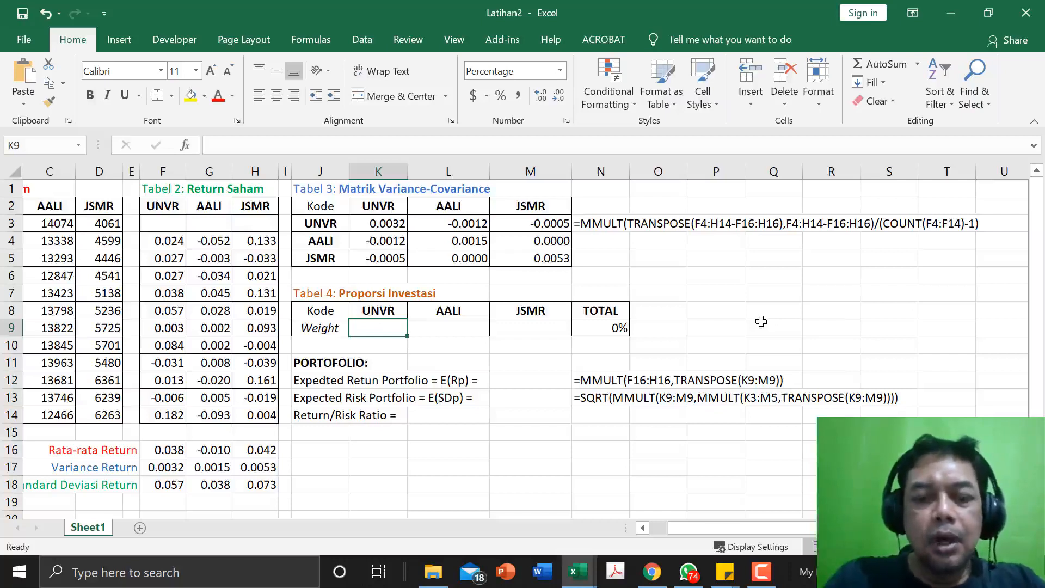
{"action": "type", "text": "40"}
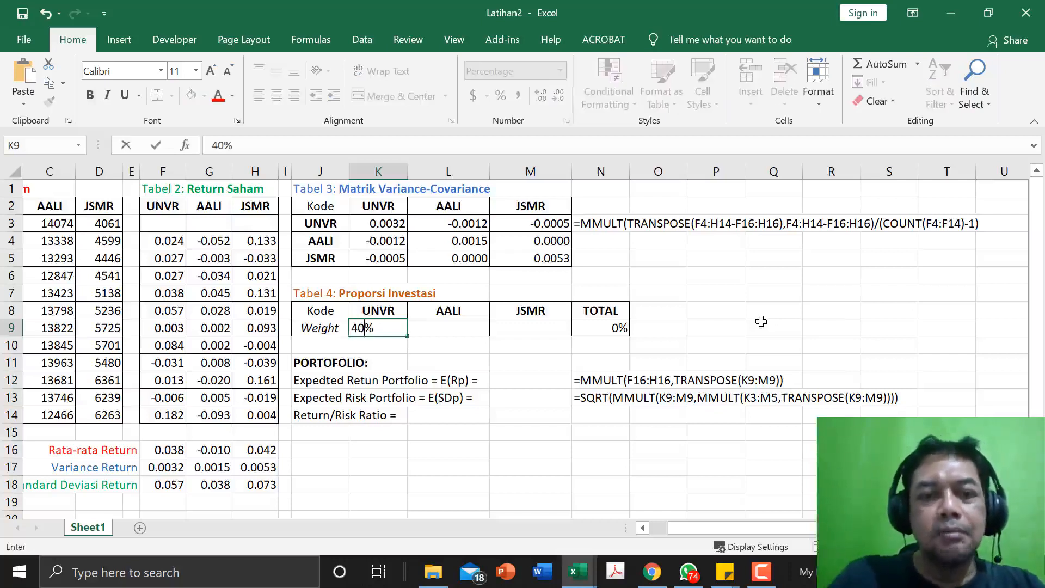
{"action": "key", "text": "Return"}
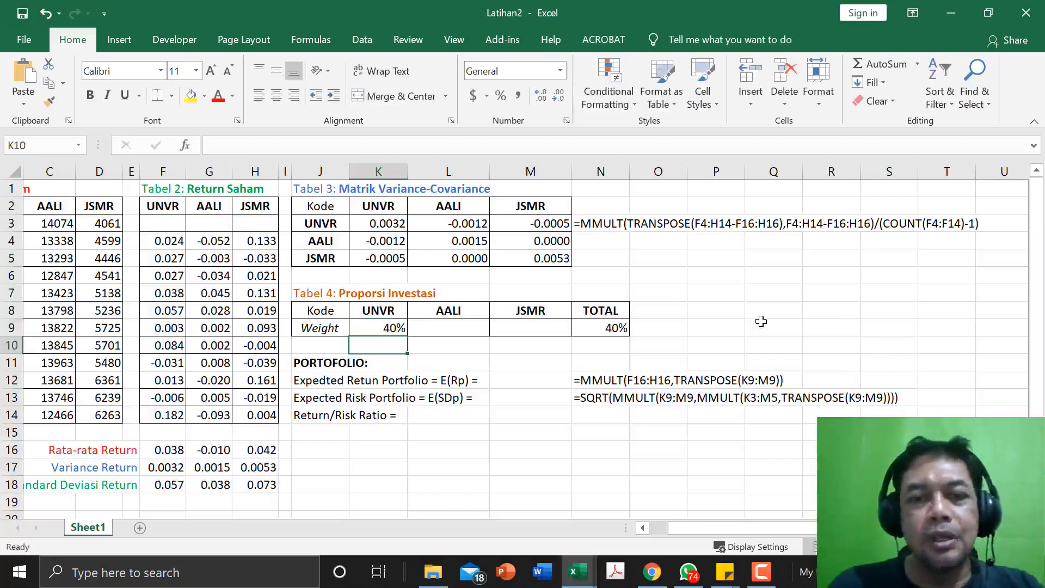
{"action": "key", "text": "Up"}
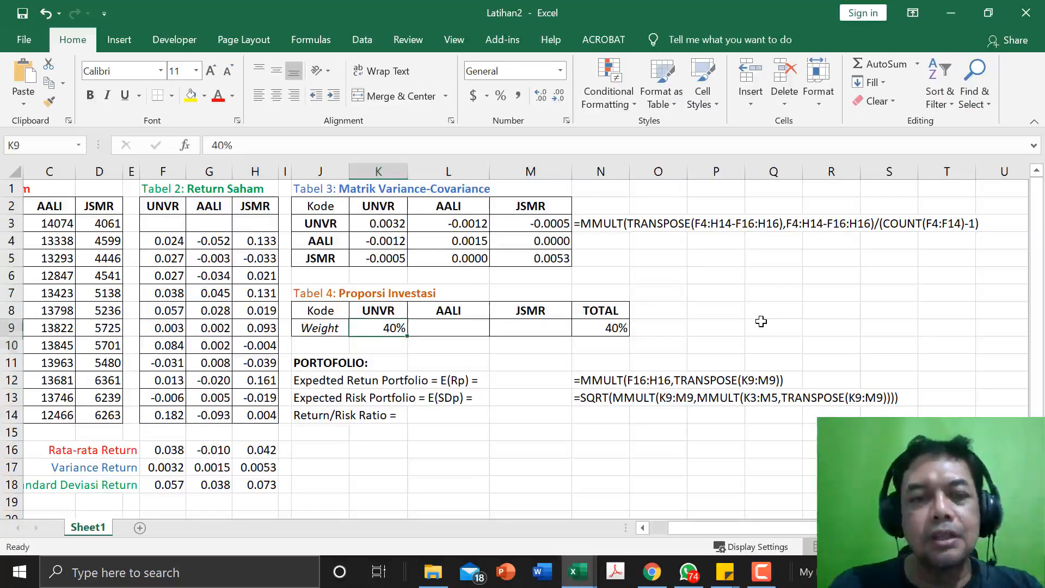
{"action": "key", "text": "Right"}
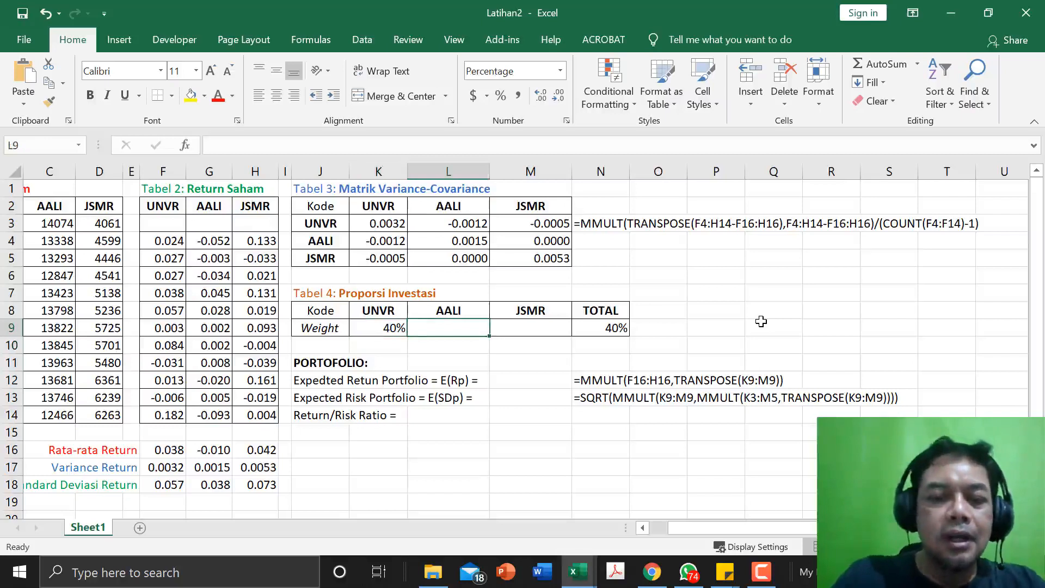
{"action": "type", "text": "30%"}
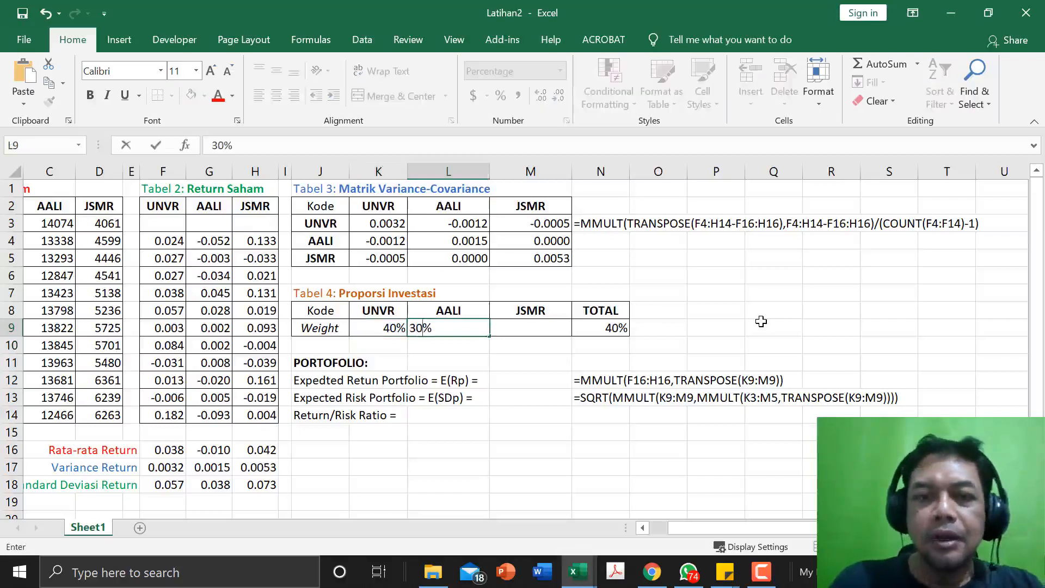
{"action": "key", "text": "Return"}
Step: Enter 30% as the JSMR weight in M9 and check the weight total in N9
{"action": "key", "text": "Up"}
{"action": "key", "text": "Right"}
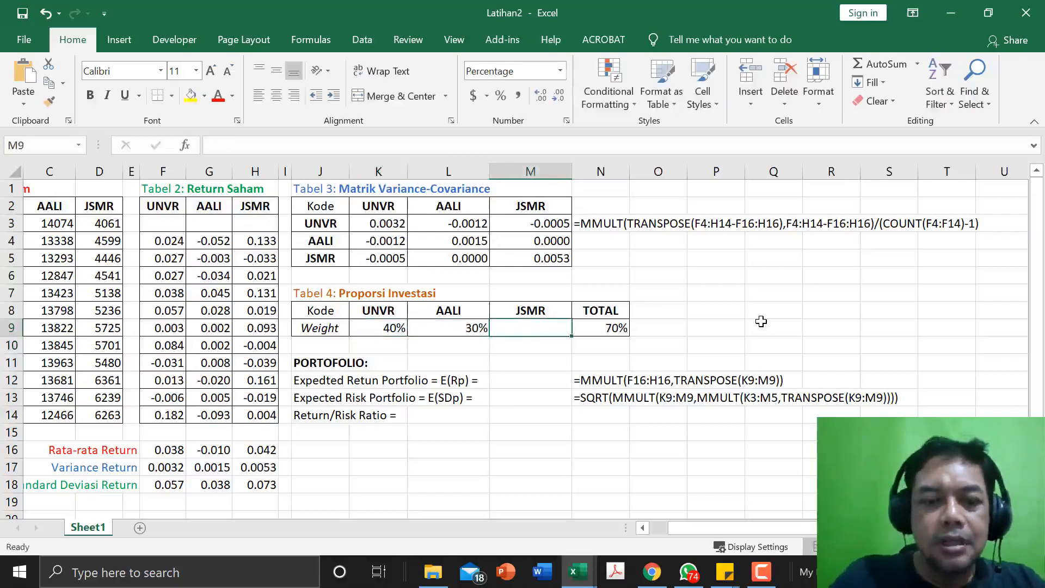
{"action": "type", "text": "30"}
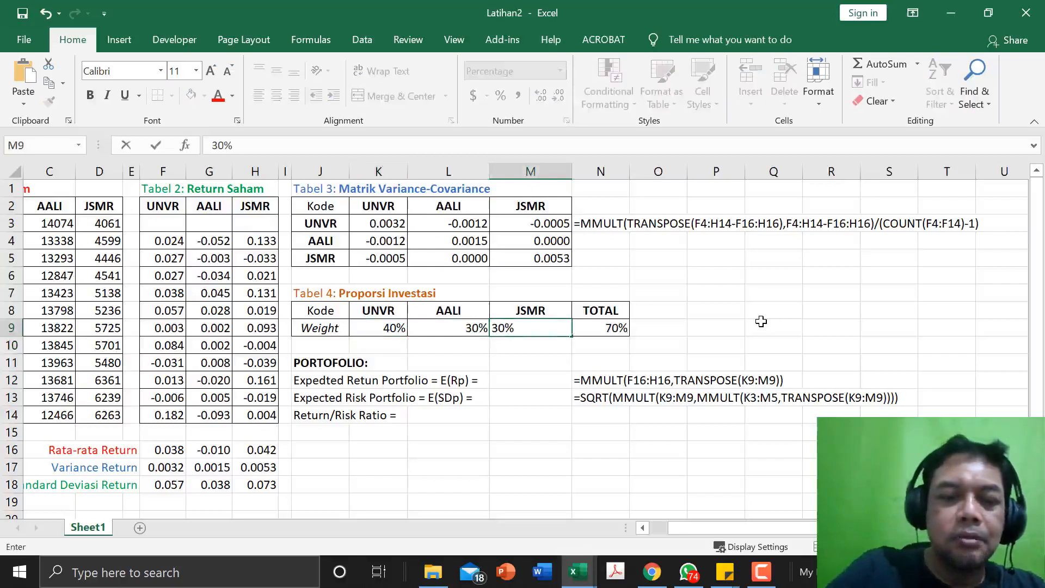
{"action": "type", "text": "%"}
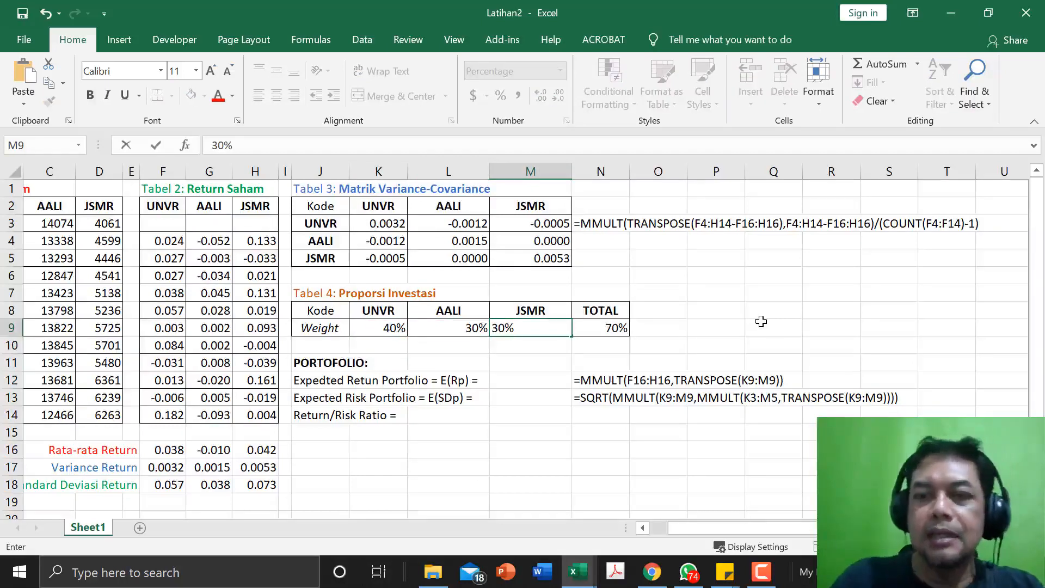
{"action": "key", "text": "Return"}
{"action": "key", "text": "Up"}
{"action": "key", "text": "Right"}
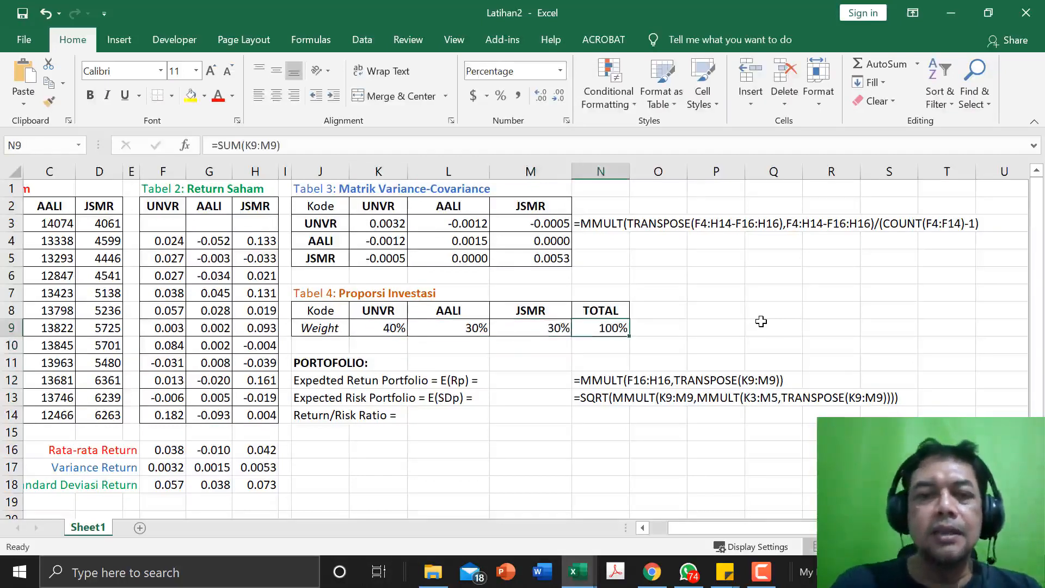
{"action": "key", "text": "Left"}
{"action": "key", "text": "Left"}
{"action": "key", "text": "Left"}
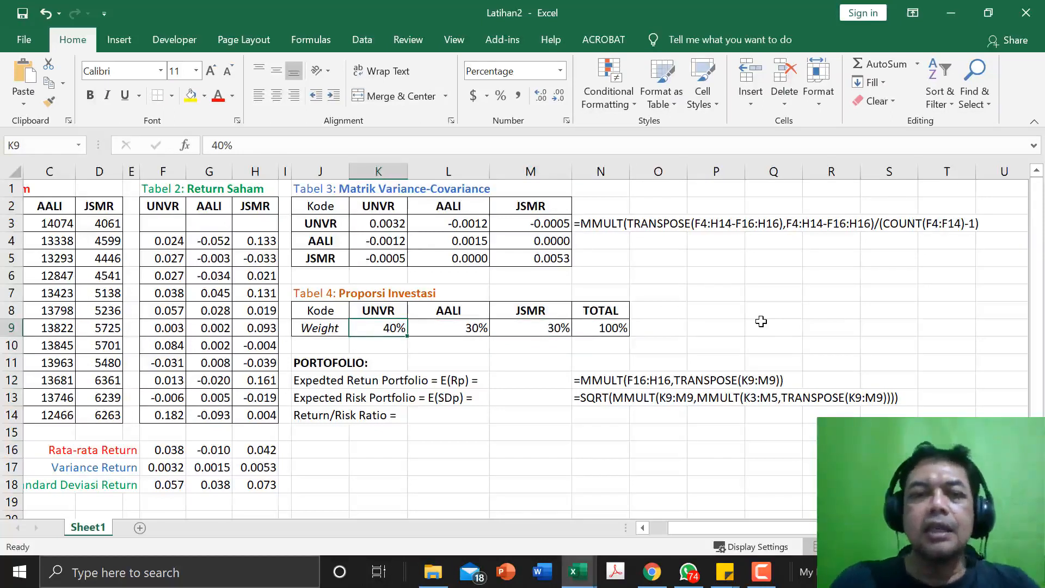
Step: Copy the formula text =MMULT(F16:H16,TRANSPOSE(K9:M9)) from N12, leaving out the leading apostrophe
{"action": "left_click", "coordinate": [550, 381]}
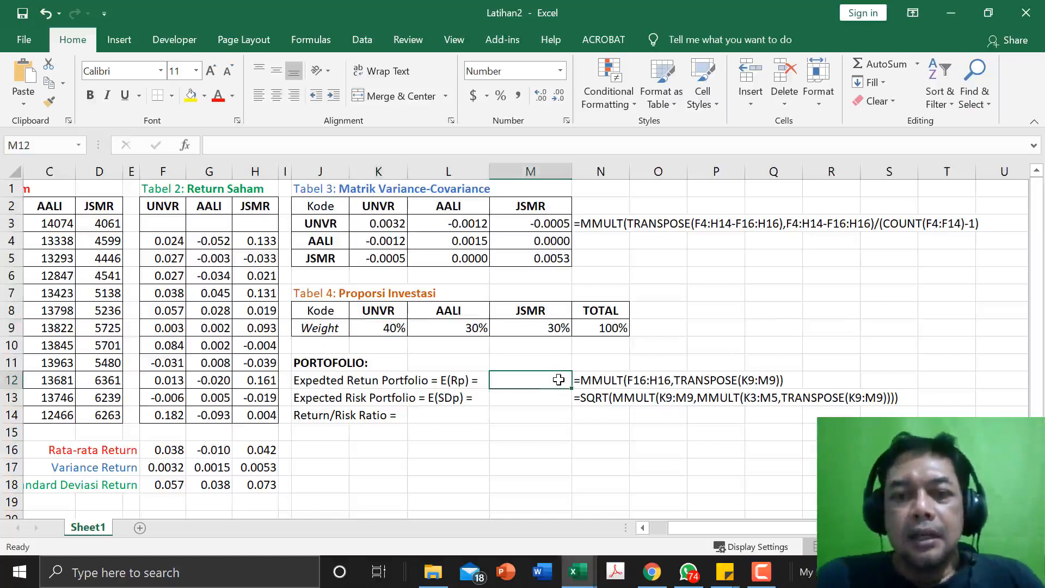
{"action": "left_click", "coordinate": [604, 379]}
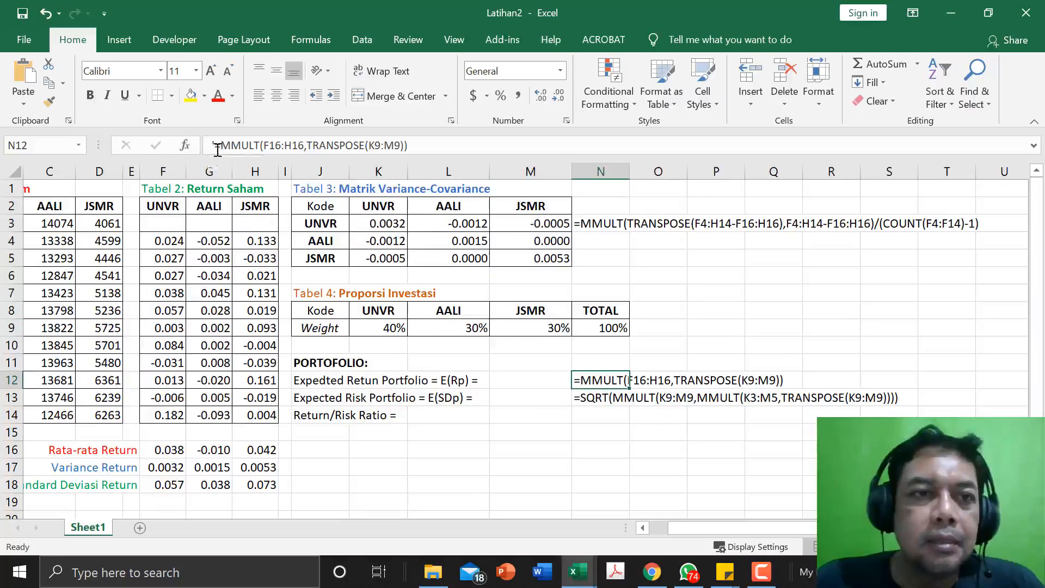
{"action": "left_click_drag", "start_coordinate": [215, 145], "coordinate": [435, 145]}
{"action": "key", "text": "ctrl+c"}
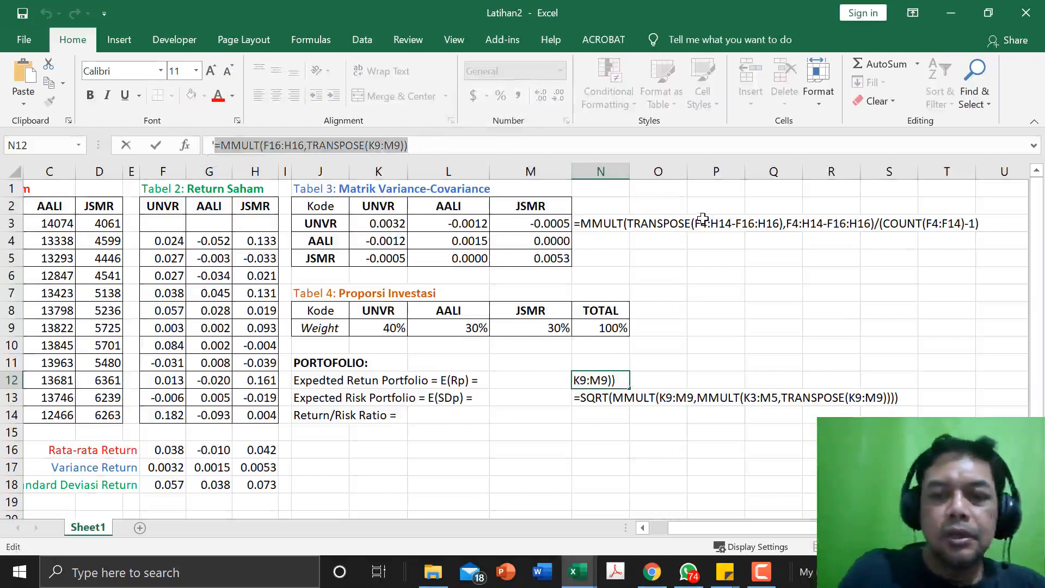
{"action": "key", "text": "Return"}
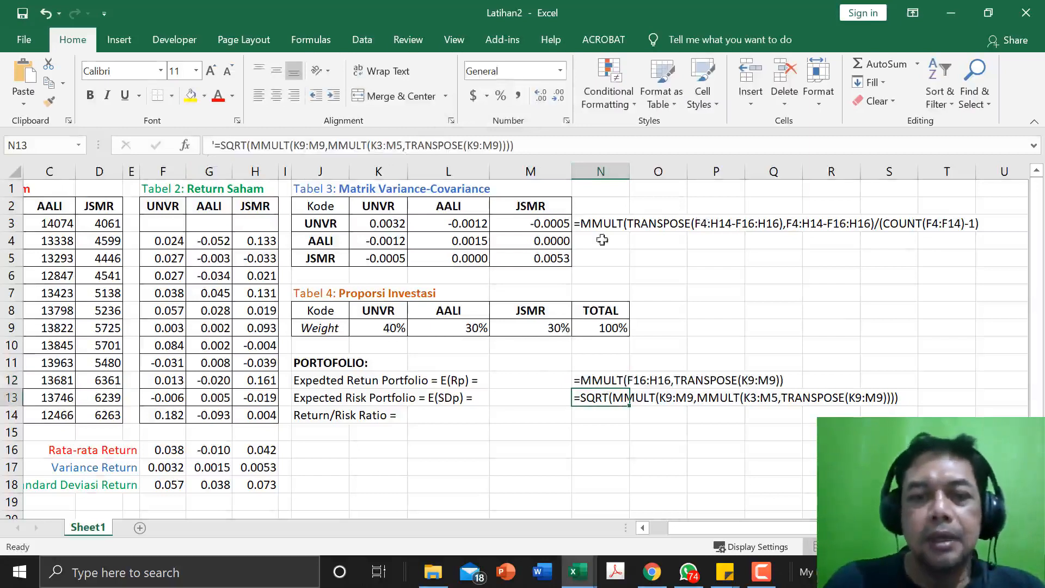
Step: Enter the copied MMULT formula as an array formula in M12 for the expected portfolio return
{"action": "left_click", "coordinate": [500, 376]}
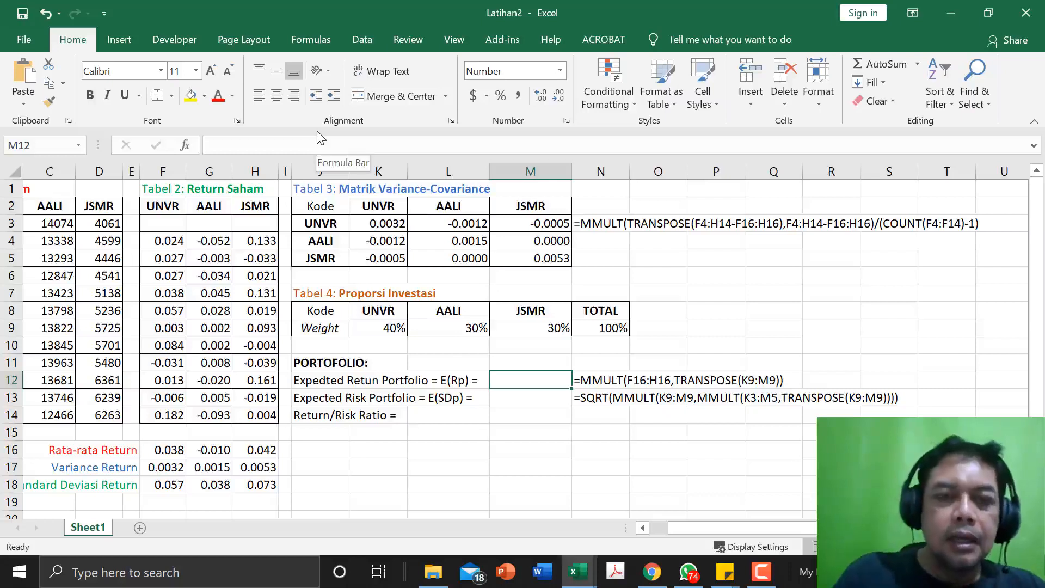
{"action": "key", "text": "ctrl+v"}
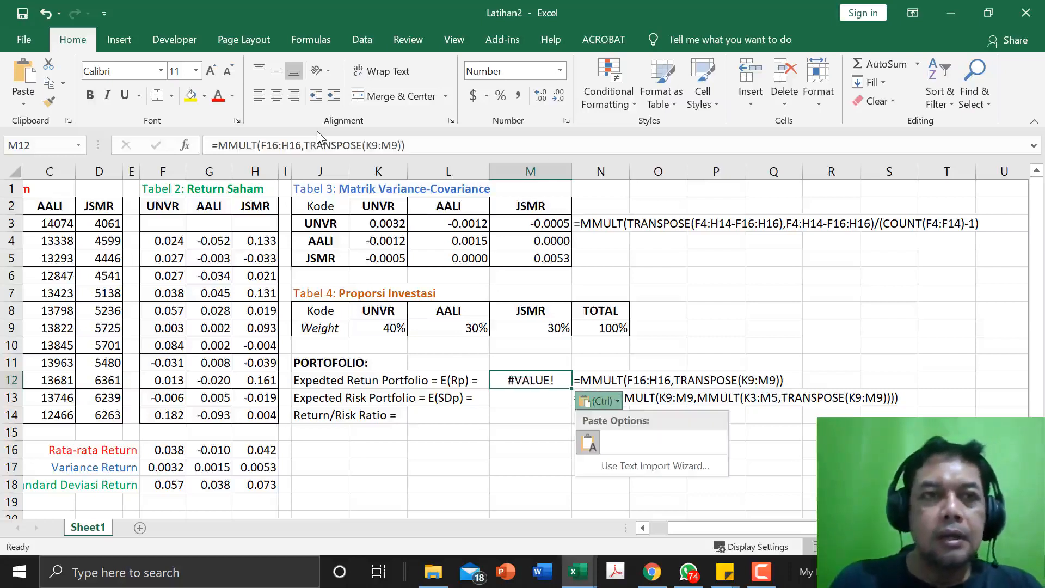
{"action": "left_click", "coordinate": [46, 14]}
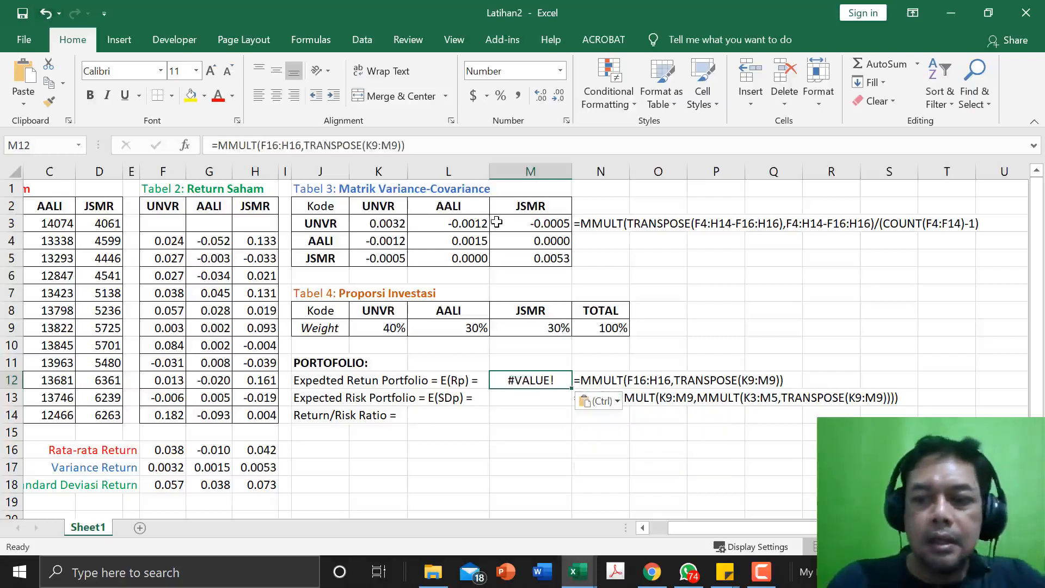
{"action": "left_click", "coordinate": [278, 144]}
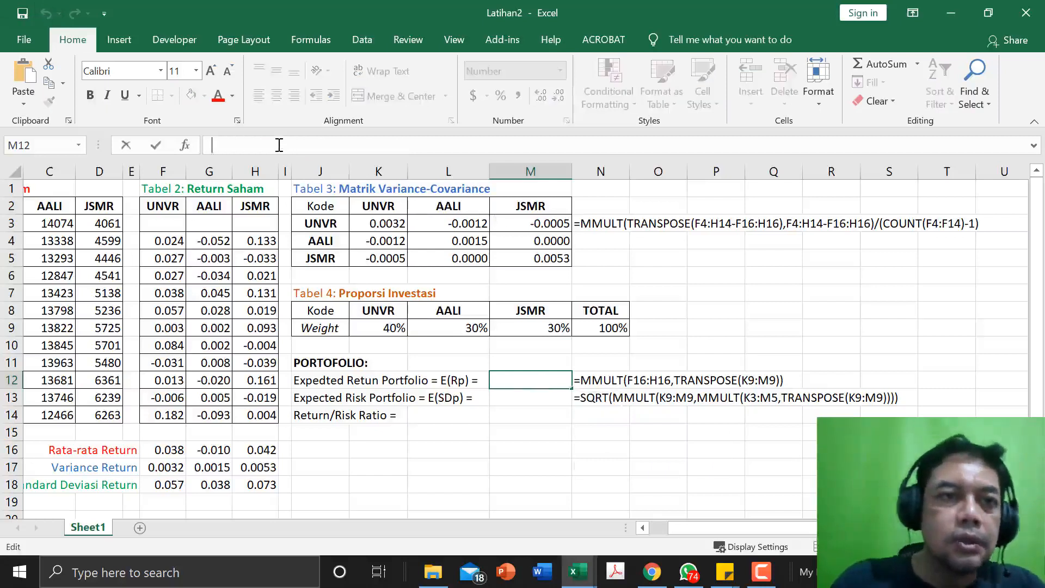
{"action": "key", "text": "ctrl+v"}
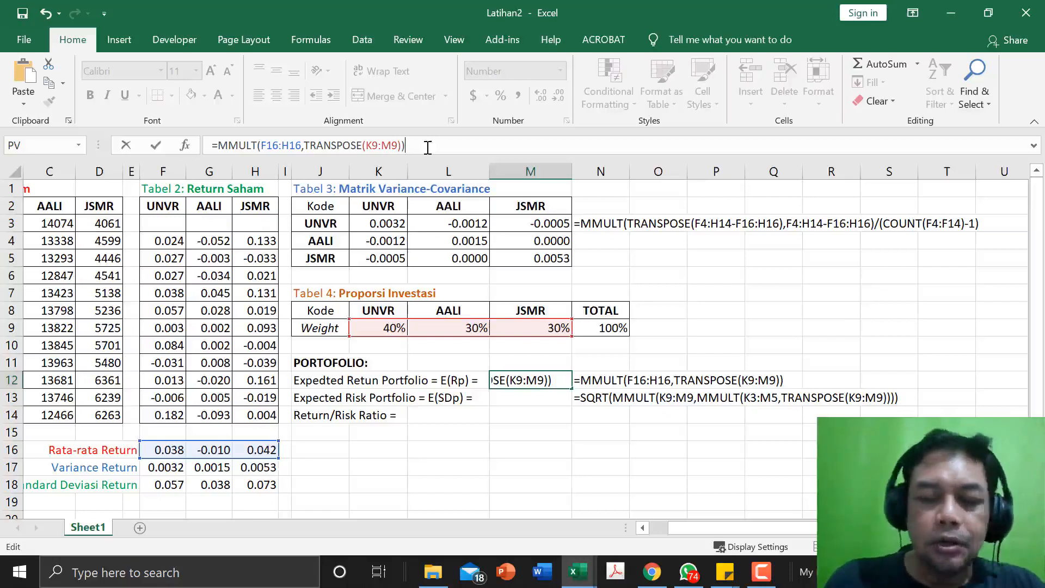
{"action": "key", "text": "ctrl+shift+Return"}
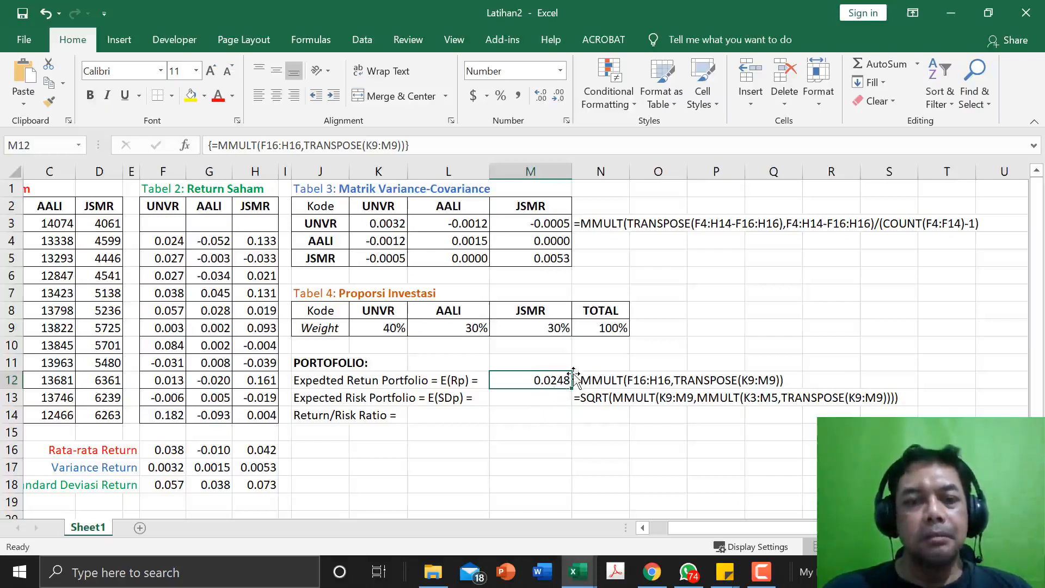
Step: Copy the formula text =SQRT(MMULT(K9:M9,MMULT(K3:M5,TRANSPOSE(K9:M9)))) from N13, leaving out the leading apostrophe
{"action": "left_click", "coordinate": [550, 396]}
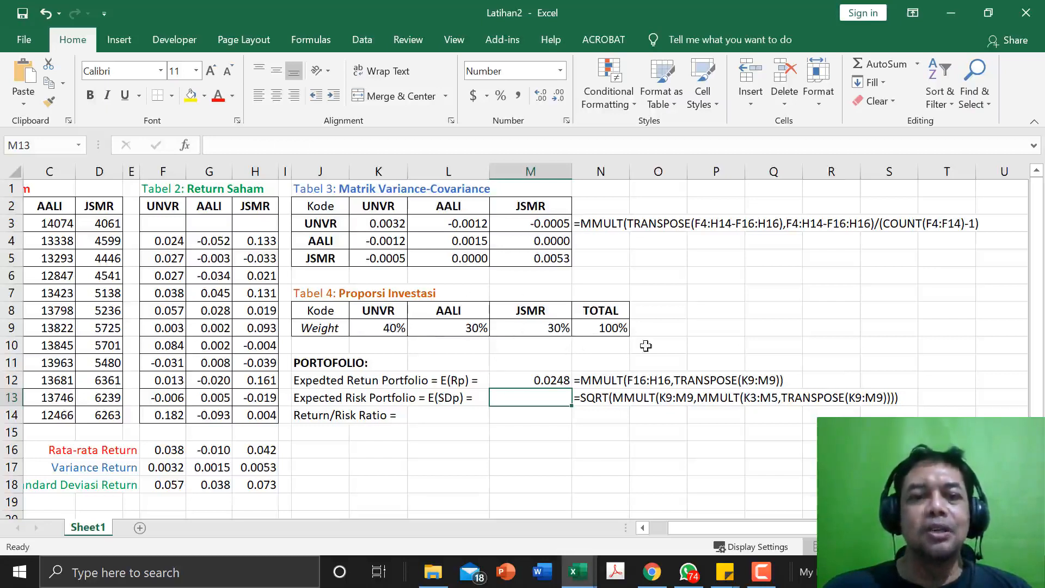
{"action": "left_click", "coordinate": [587, 399]}
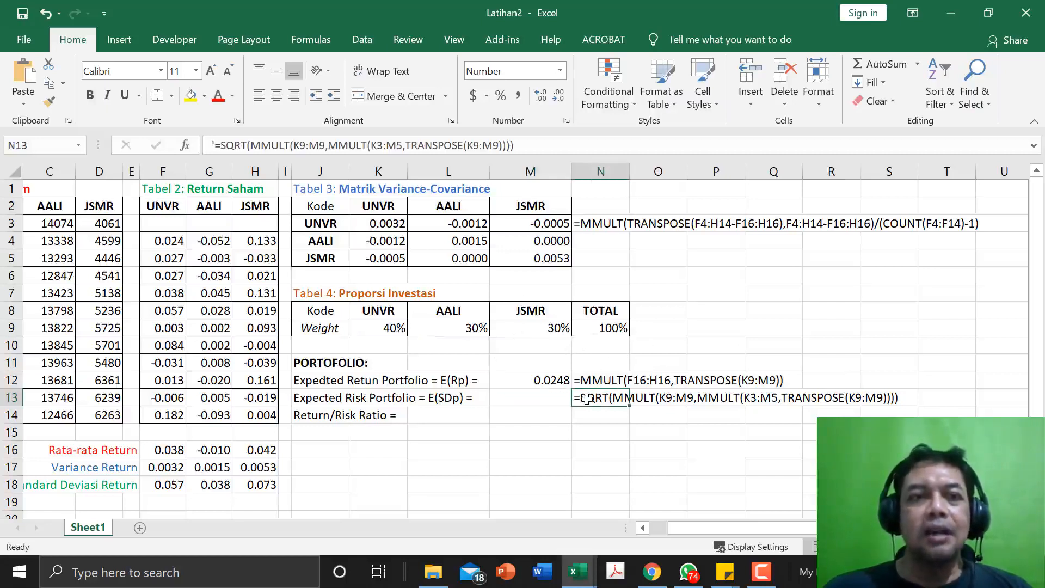
{"action": "left_click", "coordinate": [217, 146]}
{"action": "type", "text": "'"}
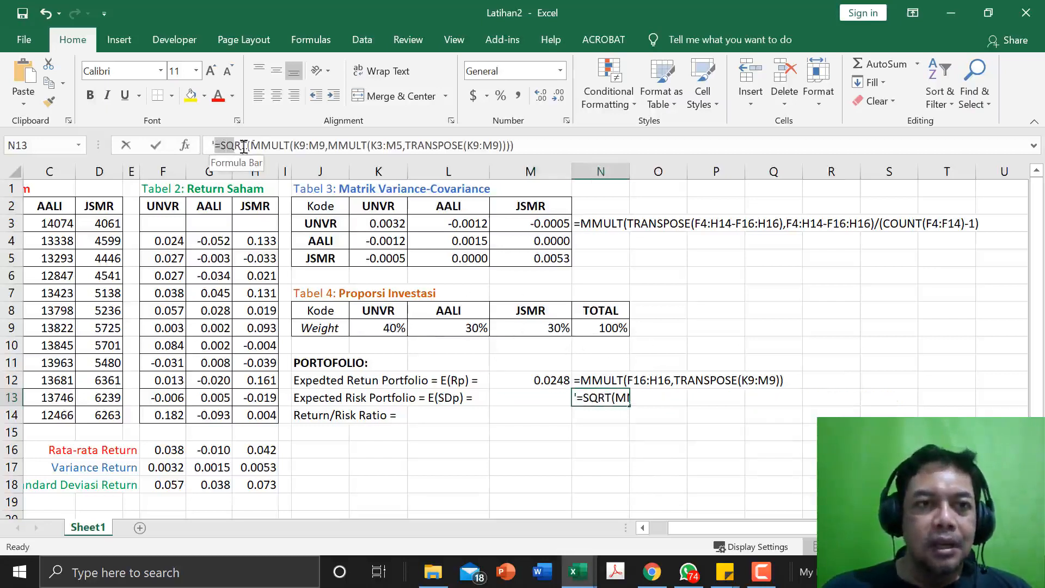
{"action": "left_click_drag", "start_coordinate": [217, 146], "coordinate": [534, 146]}
{"action": "key", "text": "ctrl+c"}
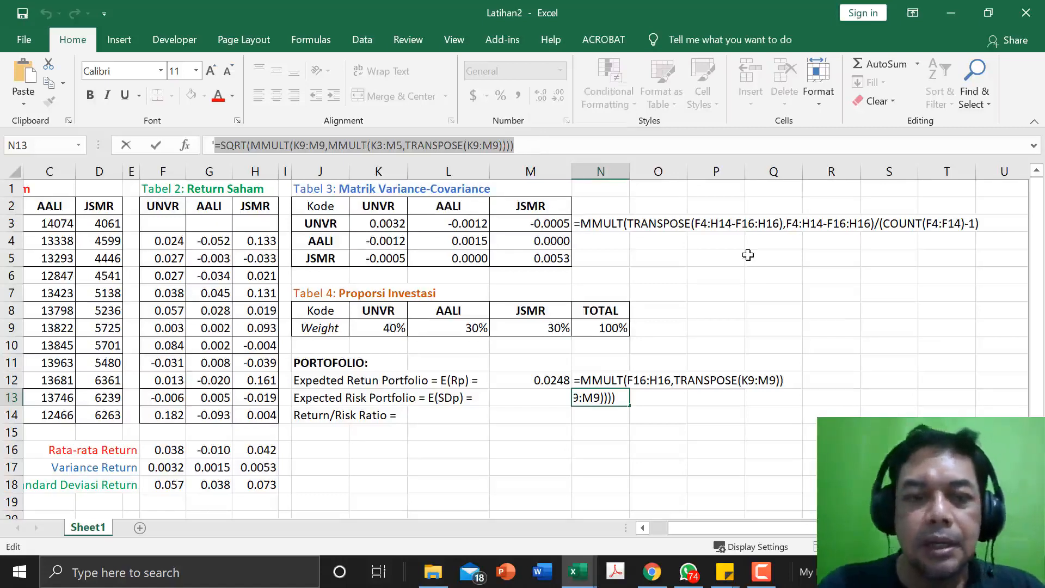
{"action": "key", "text": "ctrl+Return"}
Step: Enter the copied SQRT formula as an array formula in M13 for the expected portfolio risk
{"action": "left_click", "coordinate": [531, 398]}
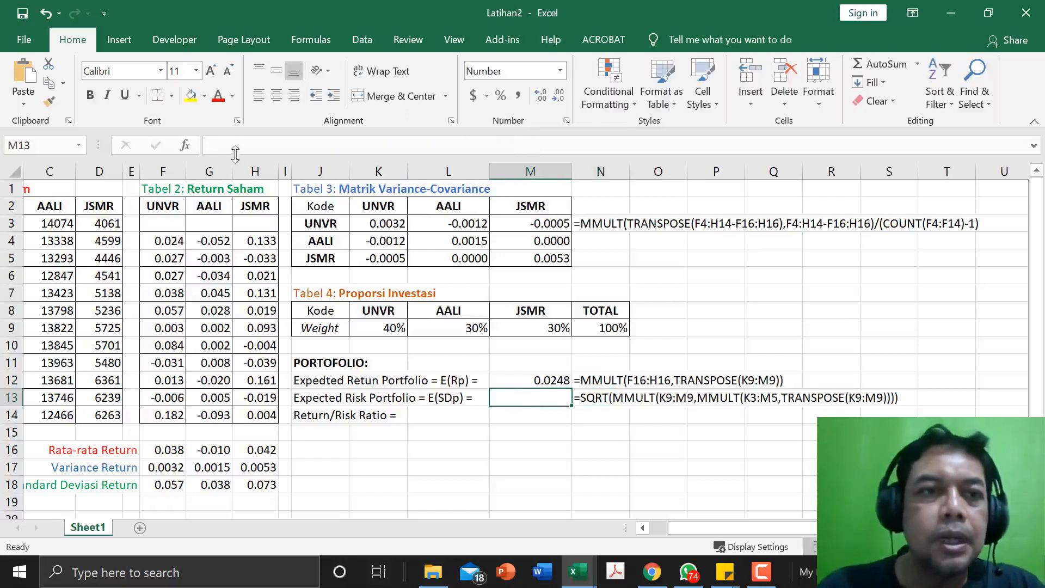
{"action": "left_click", "coordinate": [262, 141]}
{"action": "key", "text": "ctrl+v"}
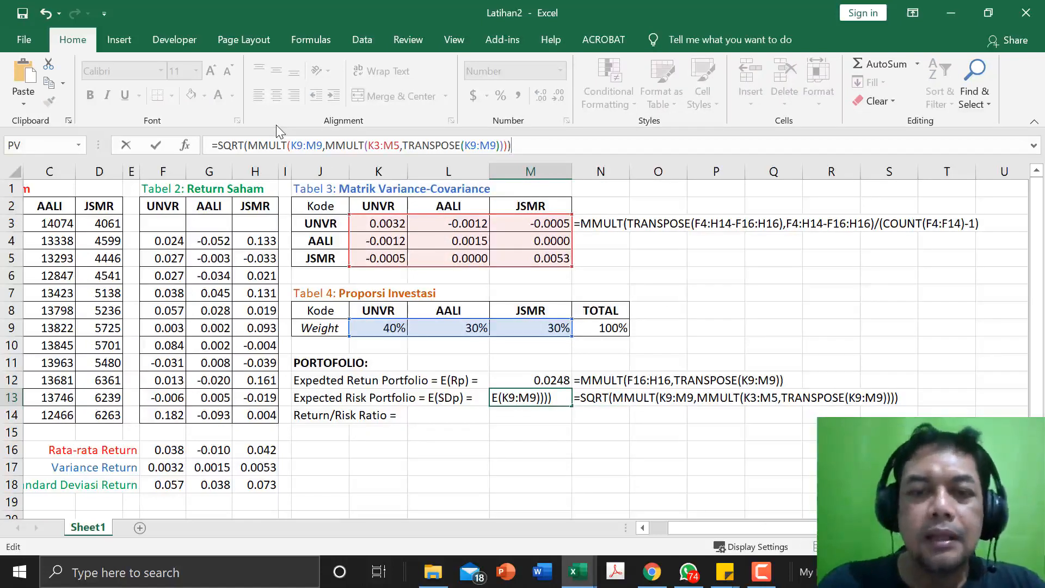
{"action": "key", "text": "ctrl+shift+Return"}
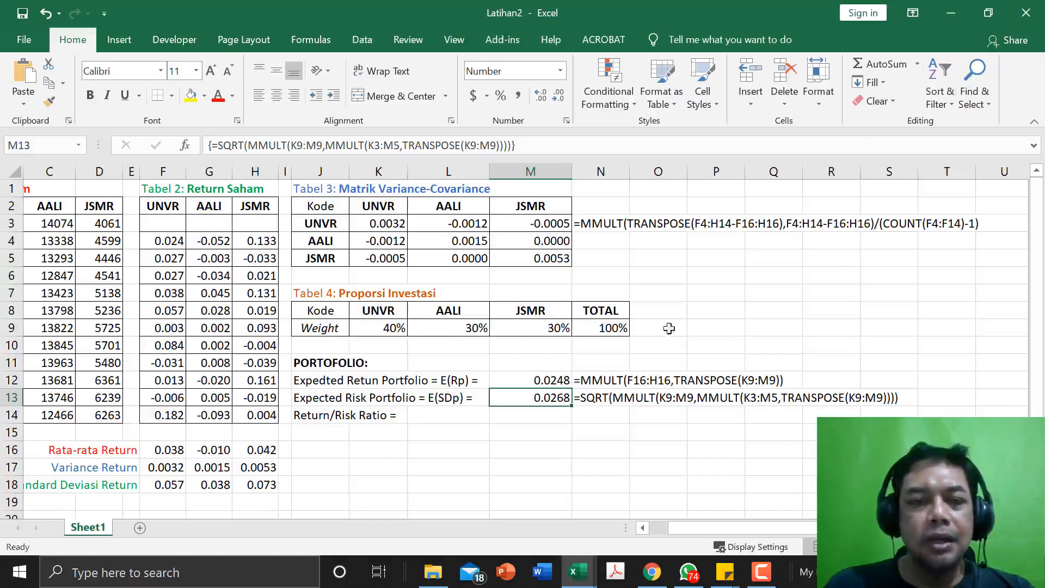
Step: Calculate the return/risk ratio in M14 with the formula =M12/M13
{"action": "left_click", "coordinate": [509, 414]}
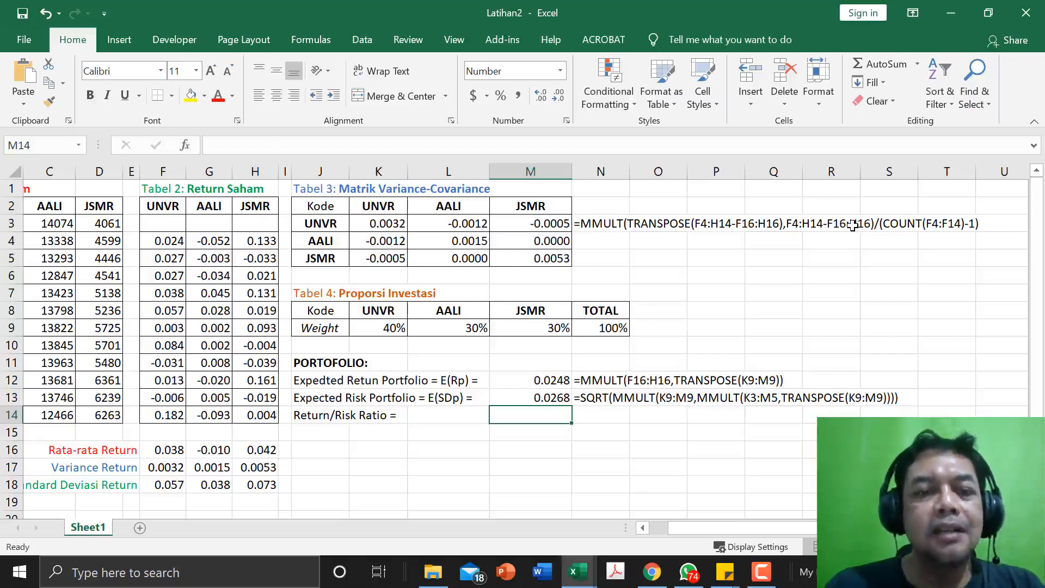
{"action": "type", "text": "="}
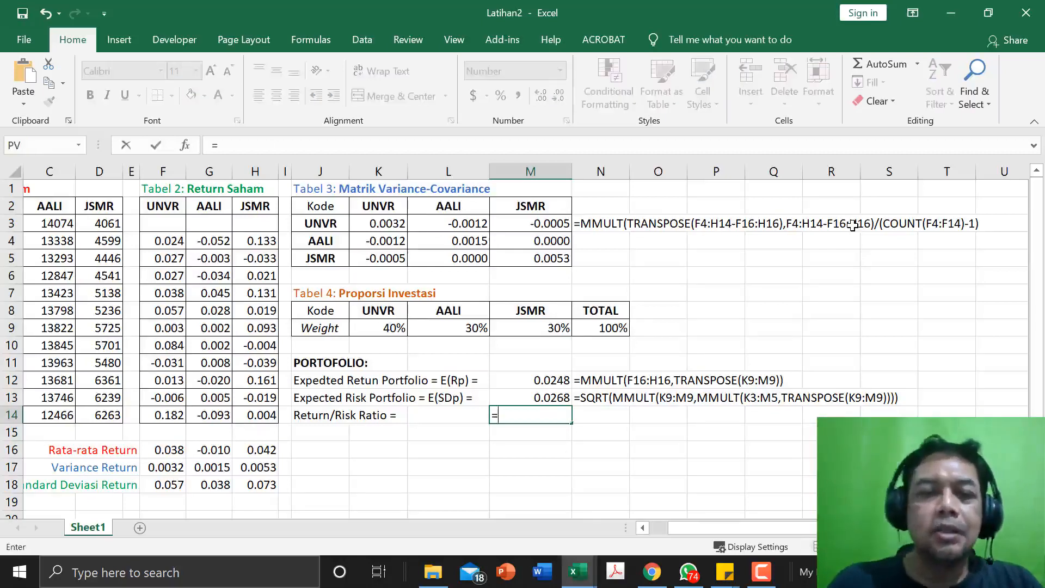
{"action": "key", "text": "Up"}
{"action": "key", "text": "Up"}
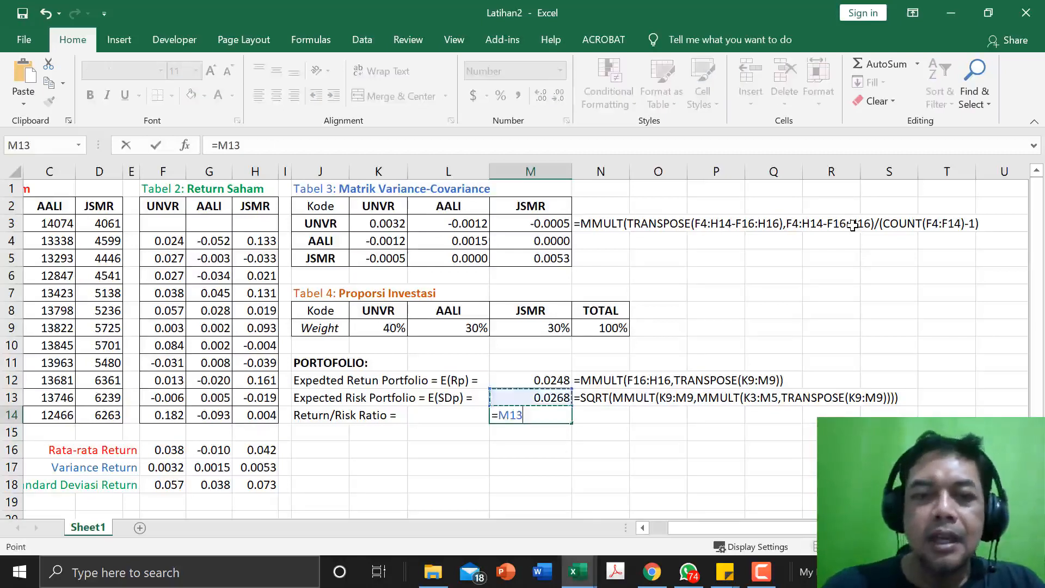
{"action": "type", "text": "/"}
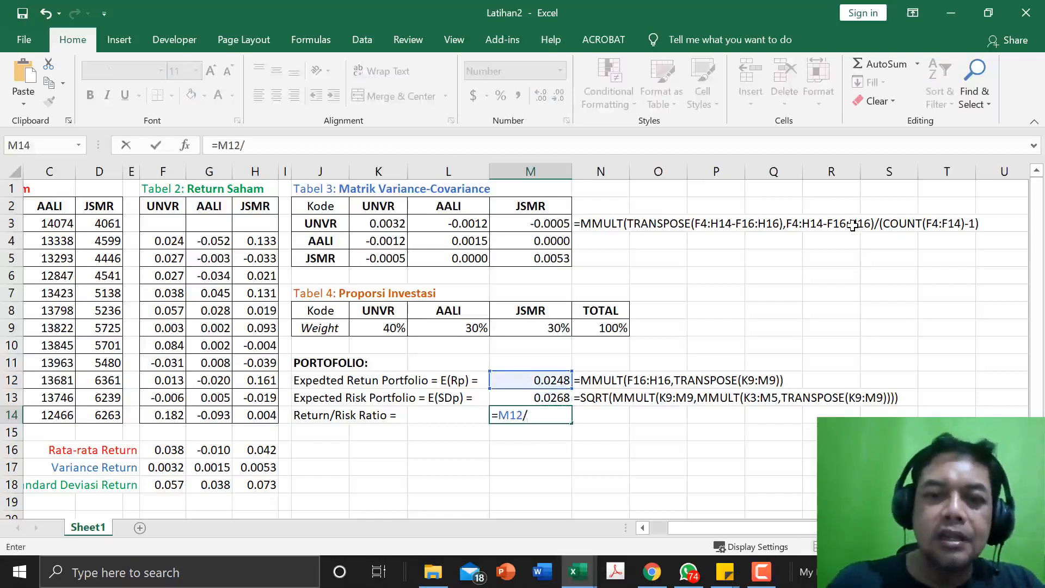
{"action": "left_click", "coordinate": [556, 399]}
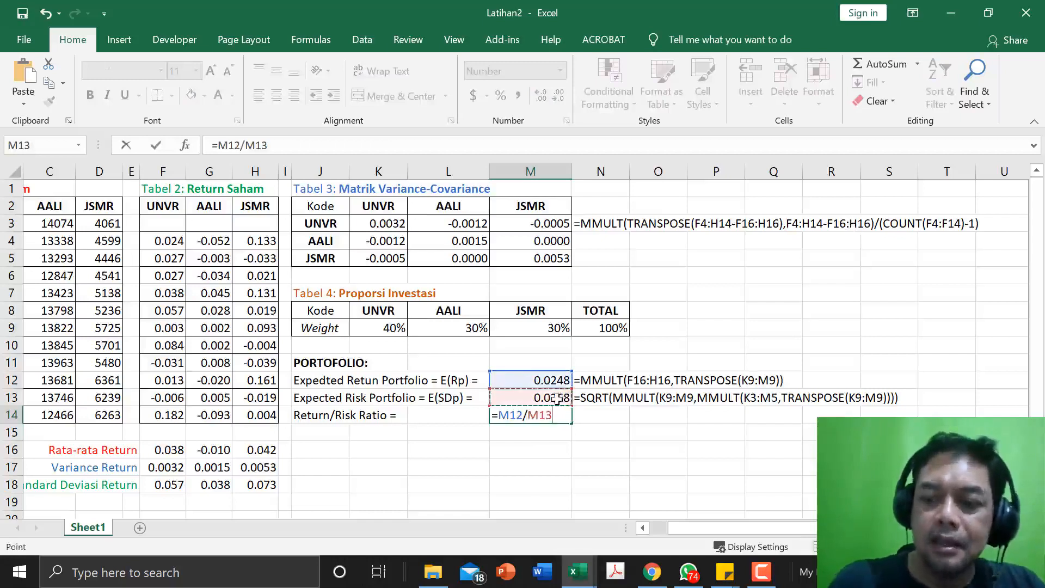
{"action": "key", "text": "Return"}
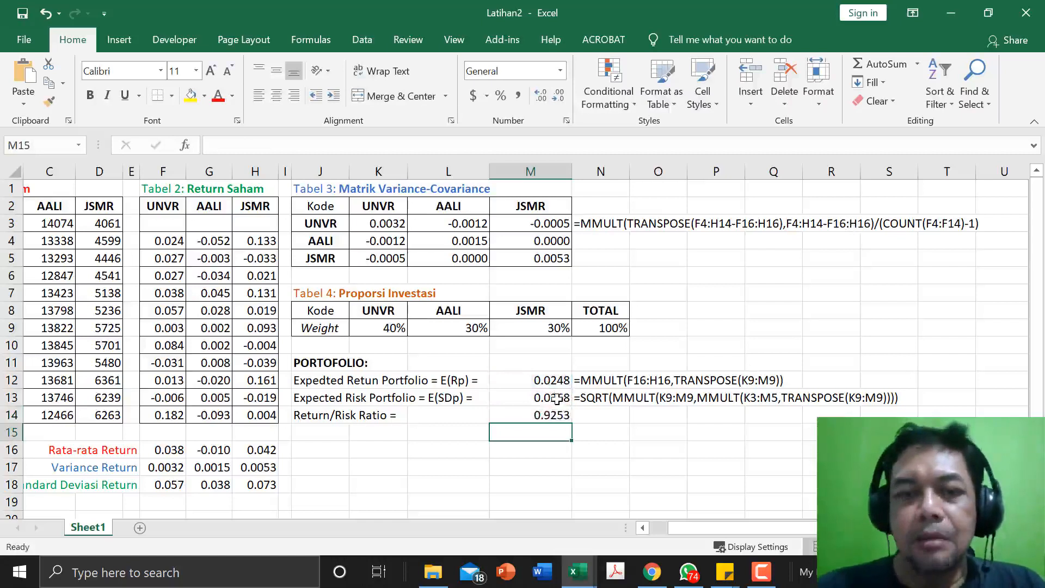
Step: Inspect the variance-covariance array formula in K3, keeping it as an array formula, and the expected portfolio return formula in M12
{"action": "key", "text": "Up"}
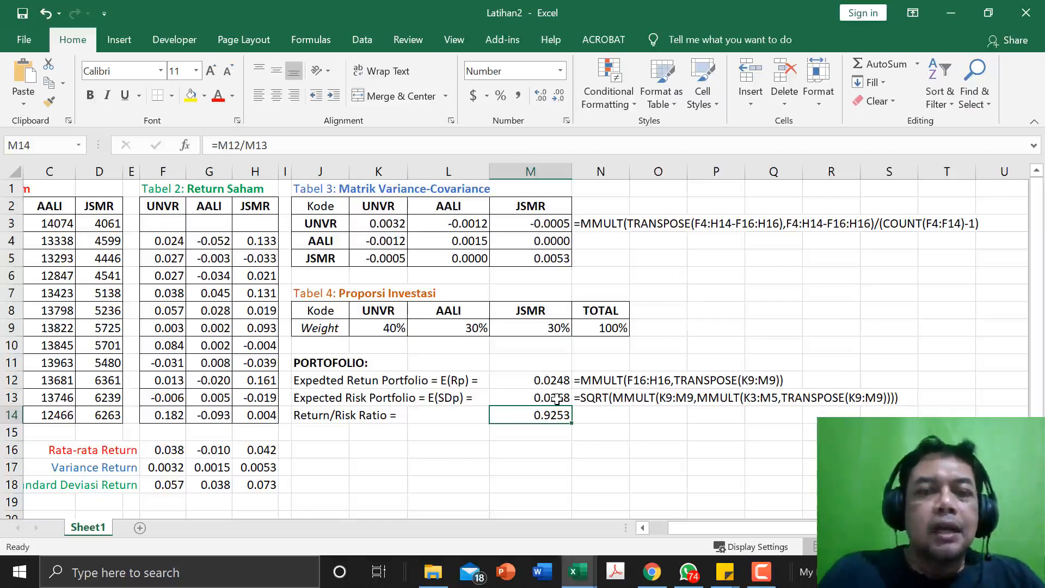
{"action": "left_click", "coordinate": [390, 223]}
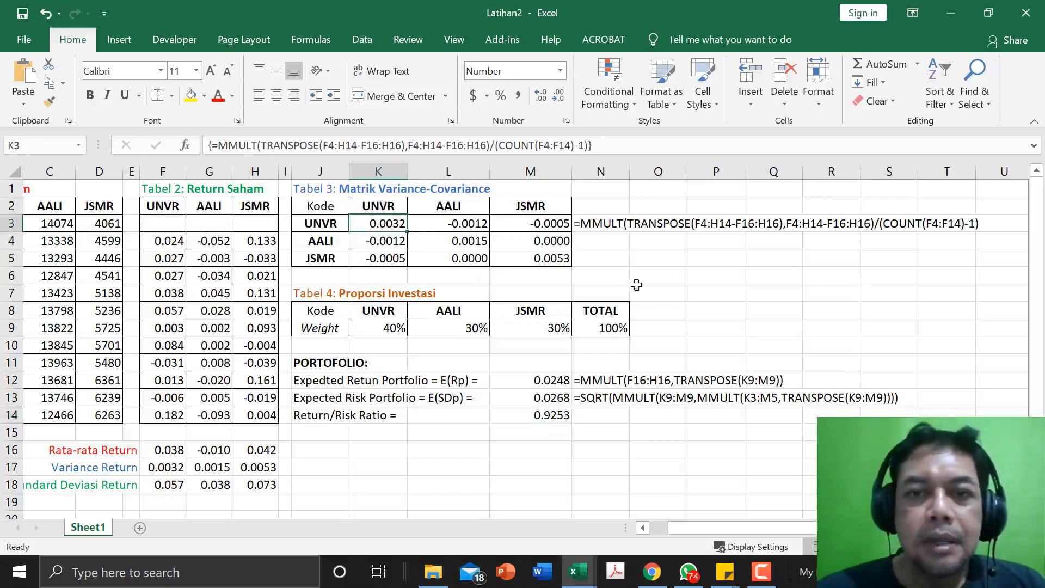
{"action": "left_click", "coordinate": [604, 145]}
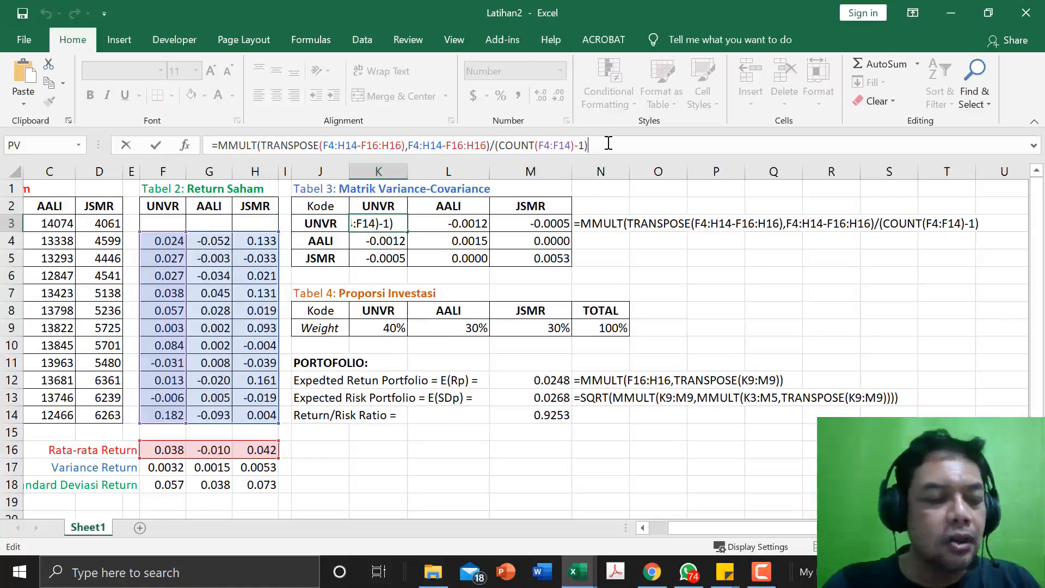
{"action": "key", "text": "ctrl+shift+Return"}
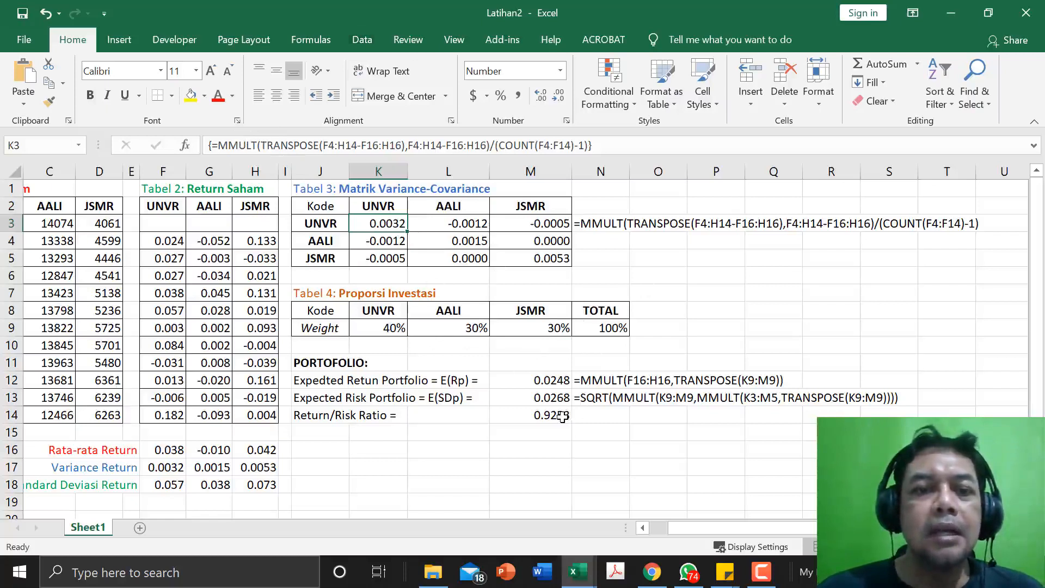
{"action": "left_click", "coordinate": [554, 383]}
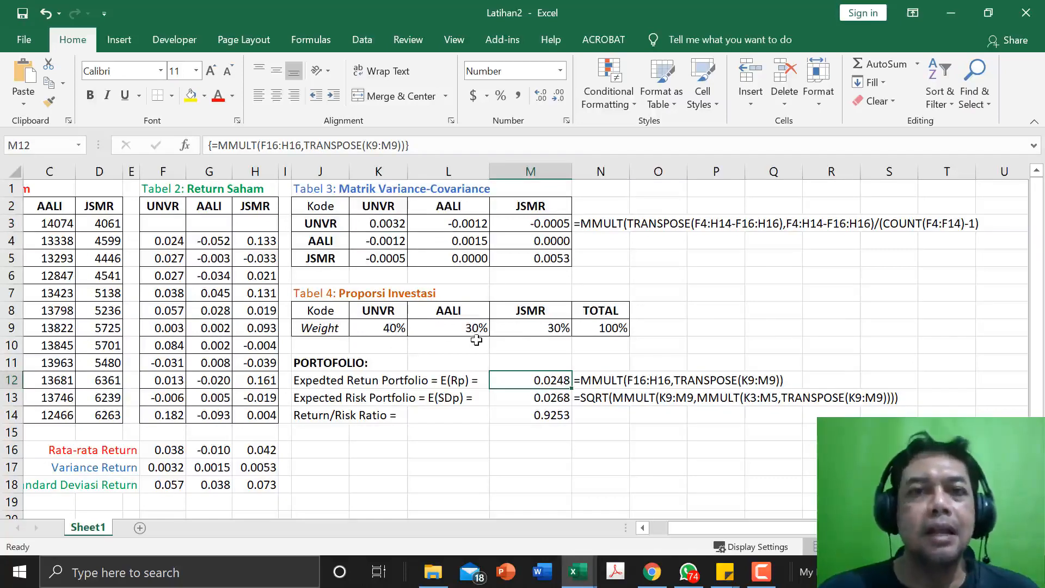
Step: Check in the Excel add-ins list that Analysis ToolPak and Solver Add-in are enabled
{"action": "left_click", "coordinate": [363, 41]}
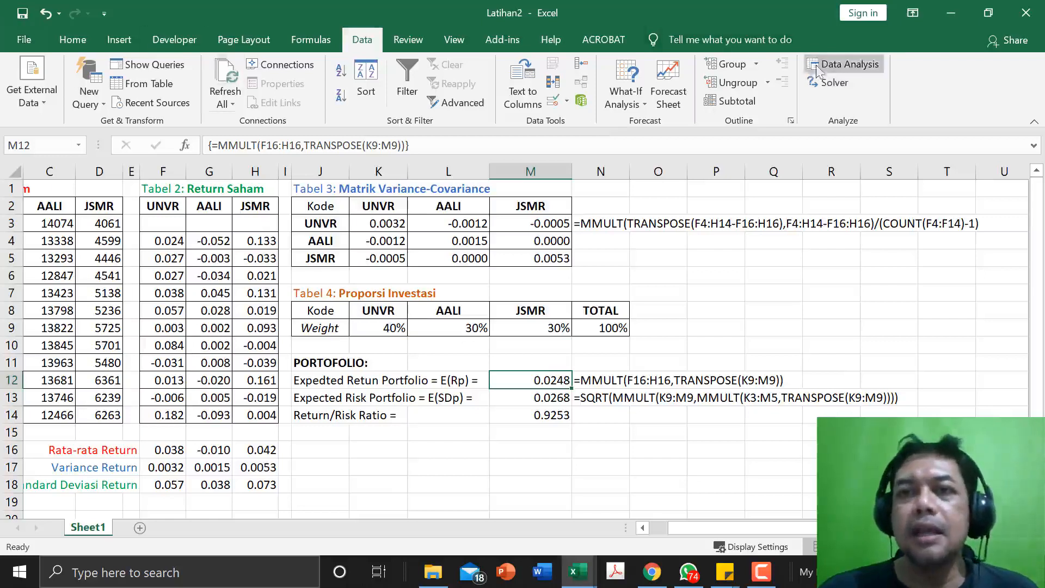
{"action": "left_click", "coordinate": [22, 42]}
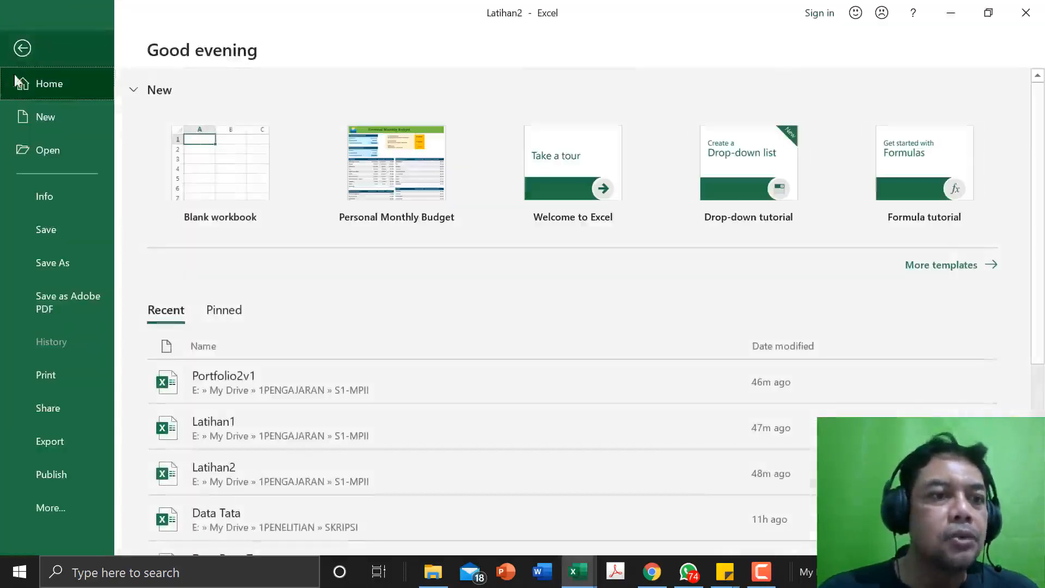
{"action": "left_click", "coordinate": [73, 507]}
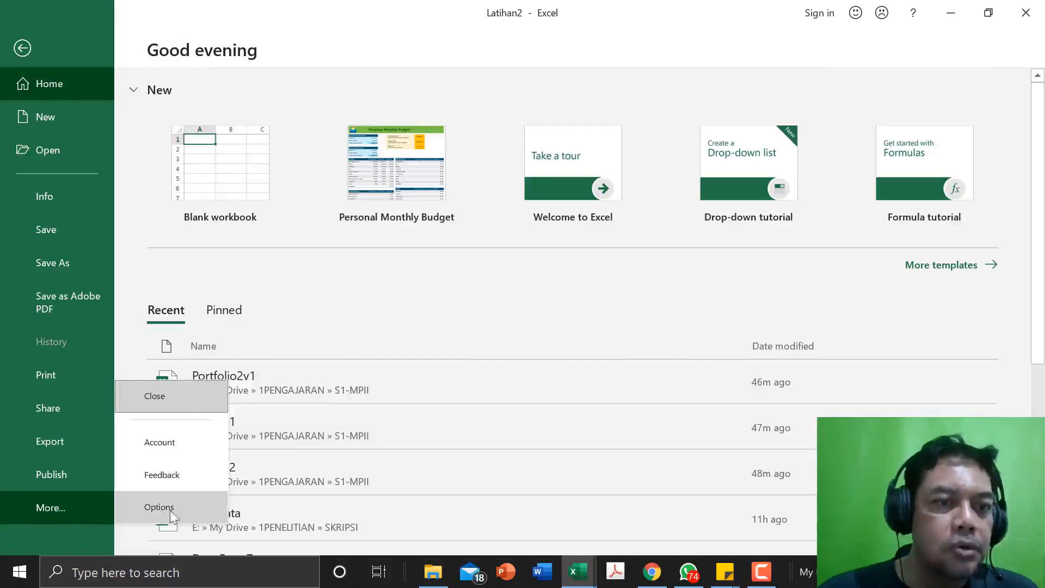
{"action": "left_click", "coordinate": [184, 507]}
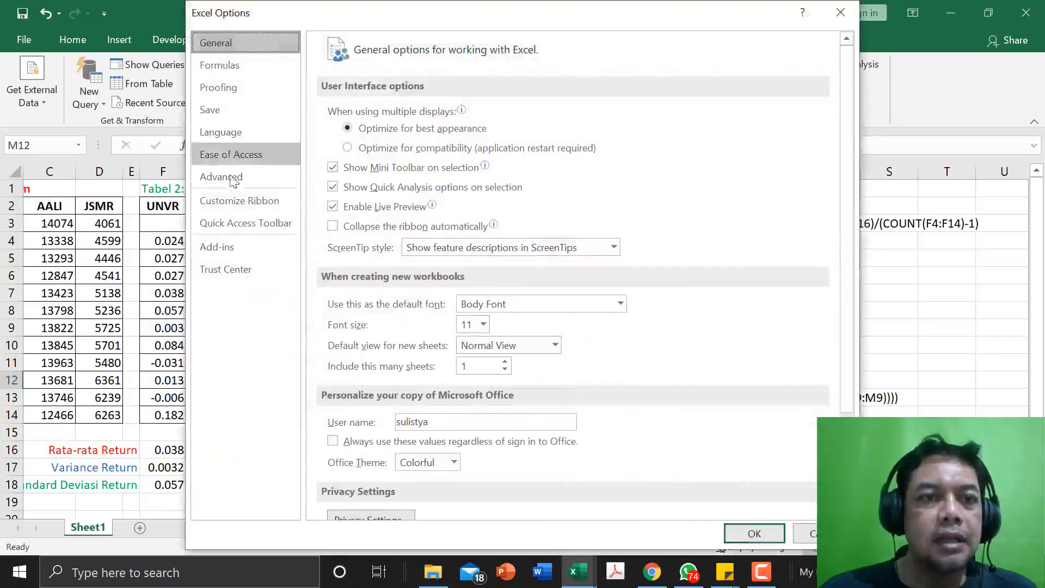
{"action": "left_click", "coordinate": [233, 246]}
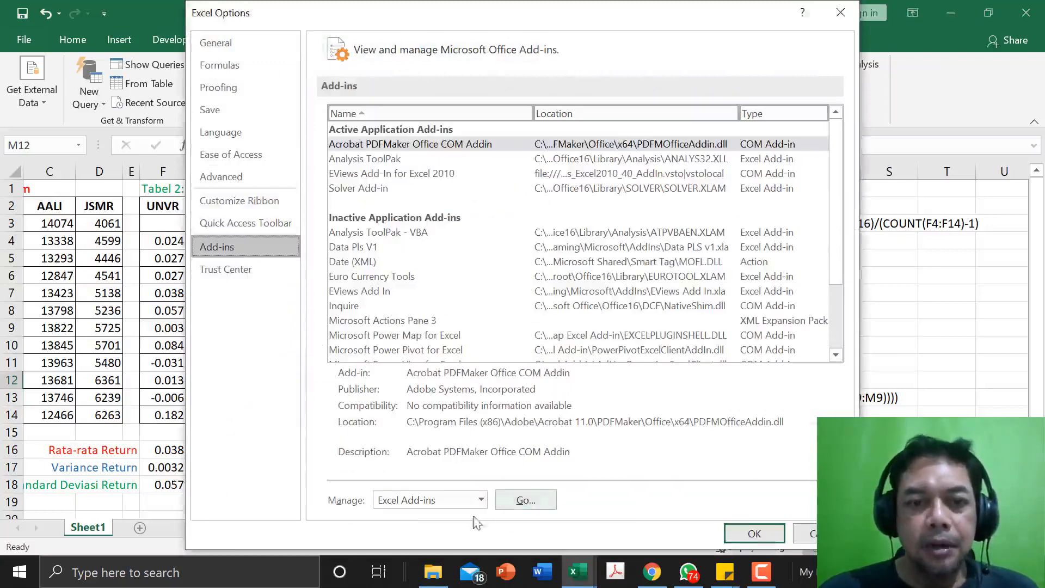
{"action": "left_click", "coordinate": [539, 505]}
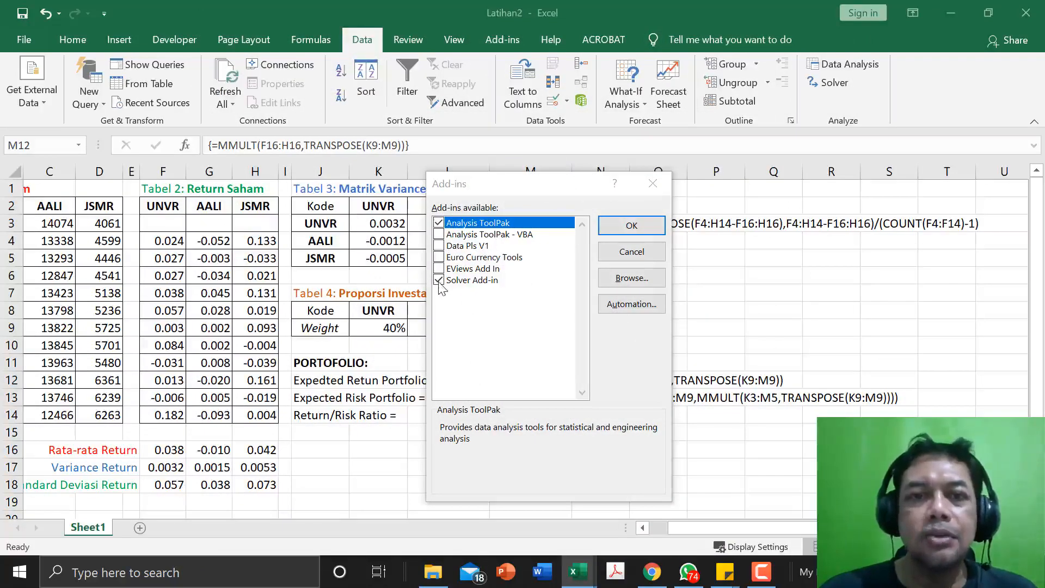
{"action": "left_click", "coordinate": [644, 229]}
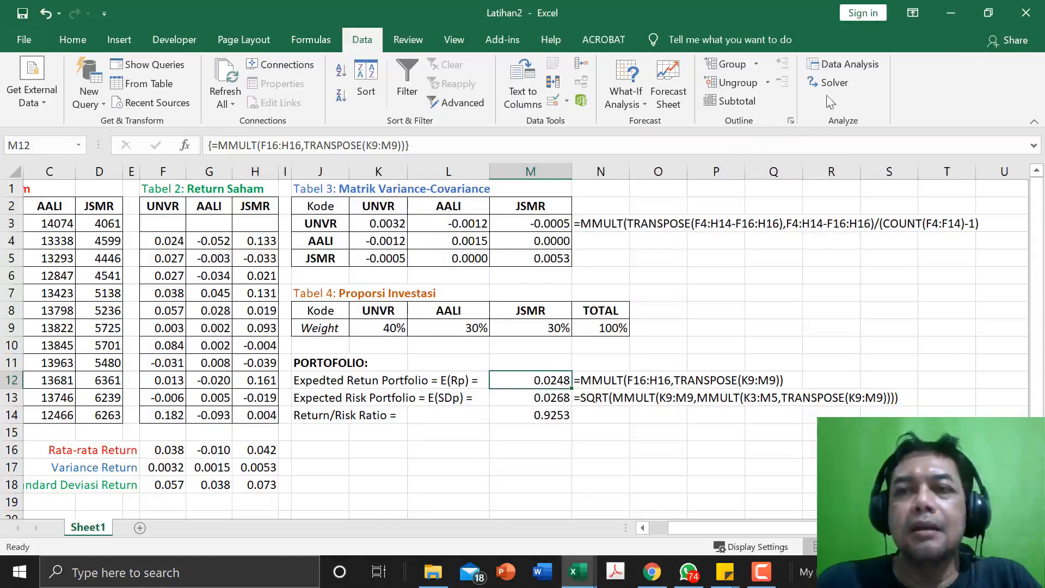
Step: Start Solver and set the expected portfolio return cell M12 as the objective
{"action": "left_click", "coordinate": [836, 84]}
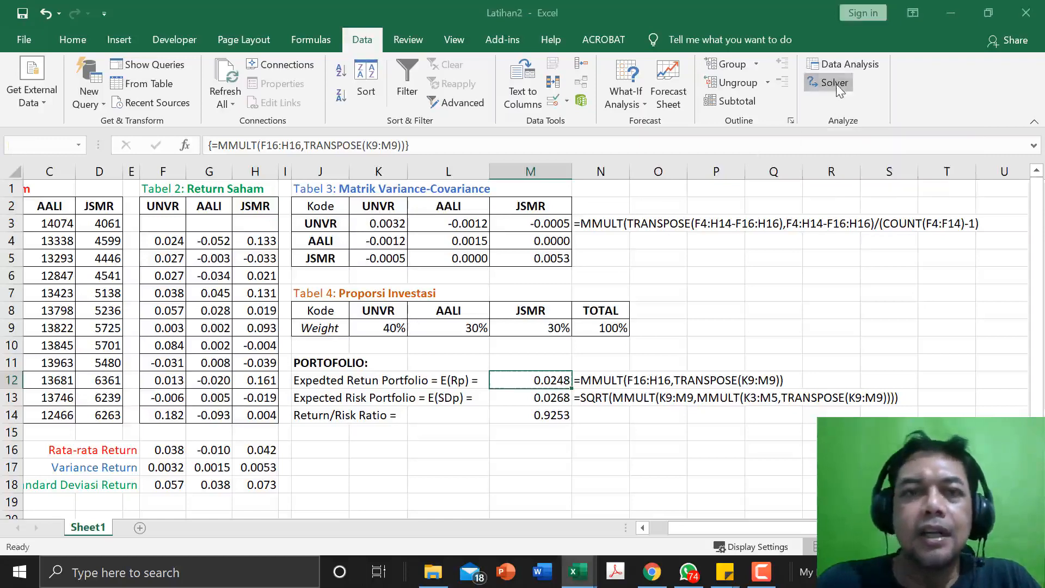
{"action": "left_click_drag", "start_coordinate": [449, 105], "coordinate": [741, 77]}
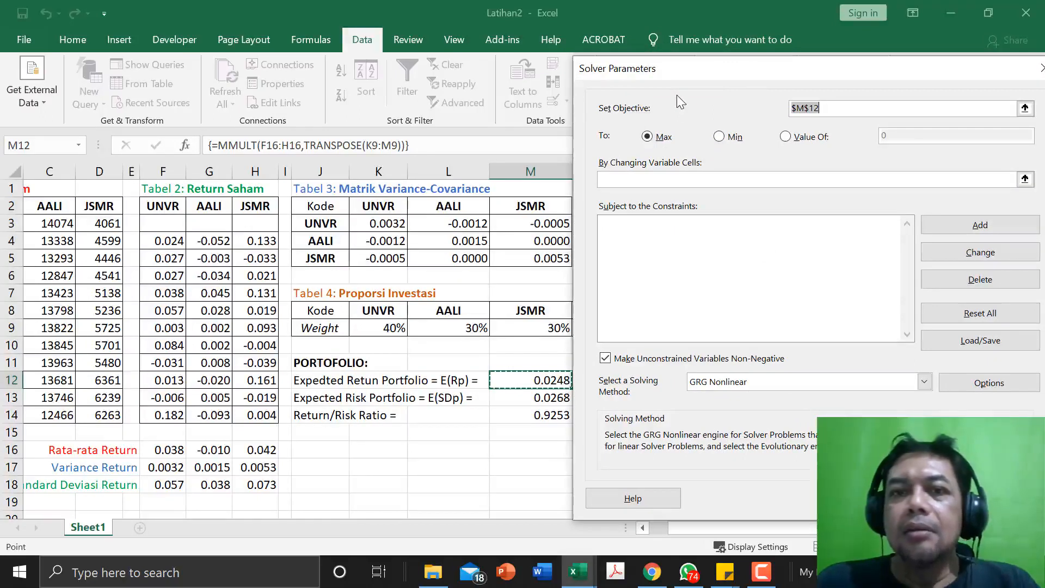
{"action": "left_click", "coordinate": [1025, 109]}
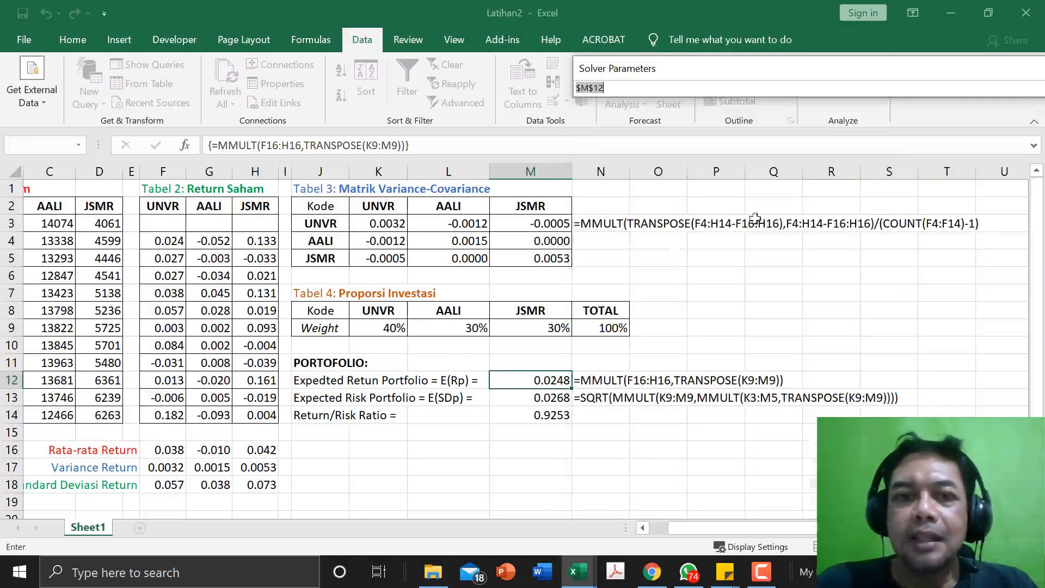
{"action": "left_click", "coordinate": [519, 383]}
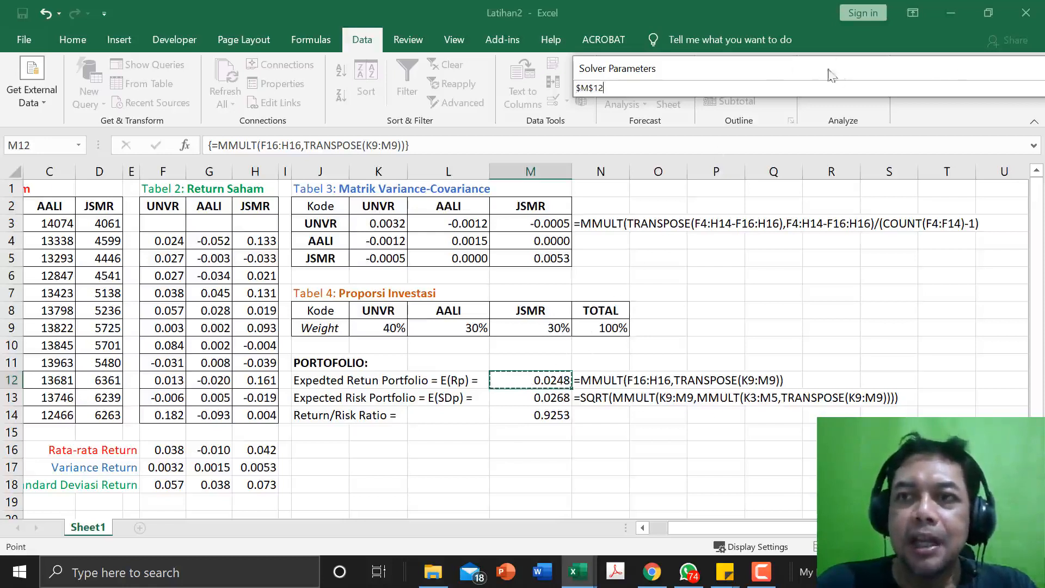
{"action": "left_click_drag", "start_coordinate": [833, 69], "coordinate": [716, 80]}
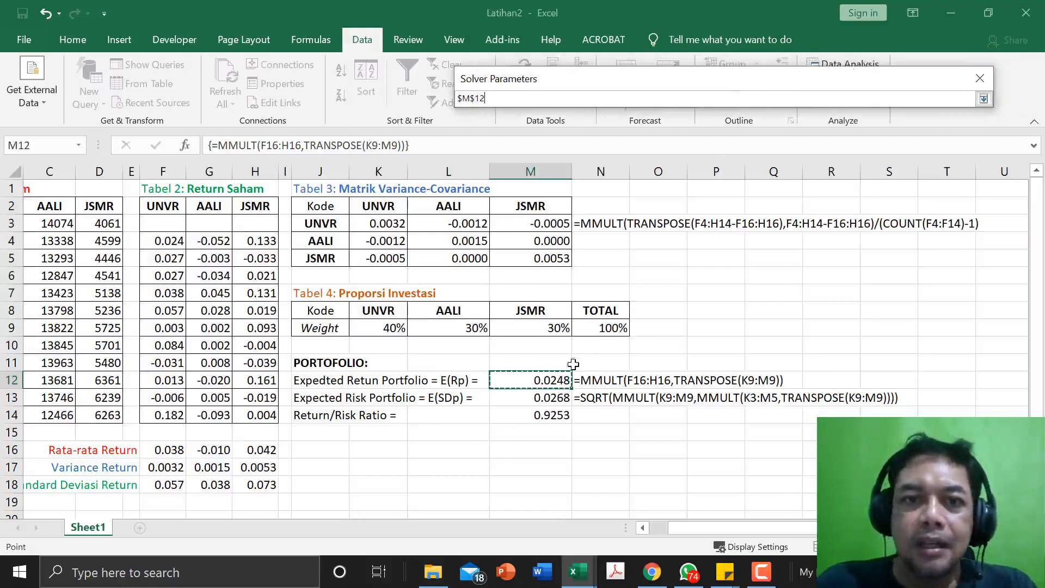
{"action": "left_click", "coordinate": [984, 99]}
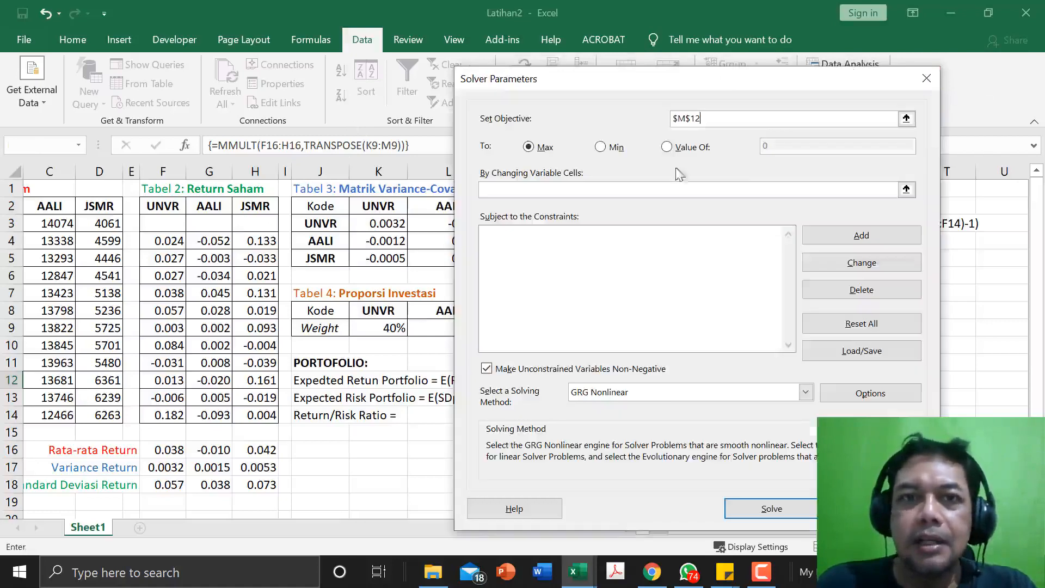
Step: Go through the Solver goal options Max, Min and Value Of, and set the objective to Max
{"action": "left_click_drag", "start_coordinate": [626, 84], "coordinate": [182, 62]}
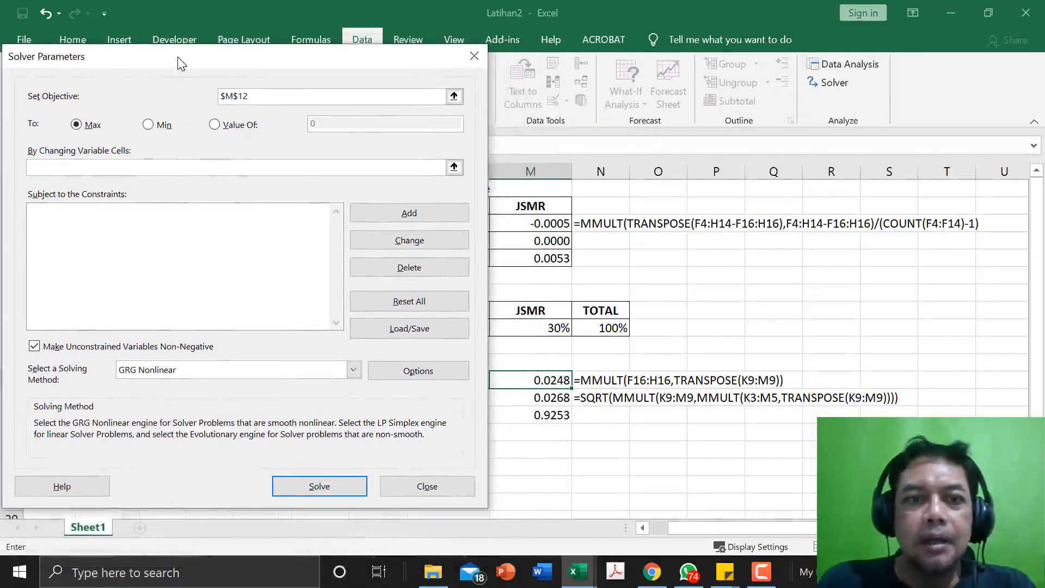
{"action": "left_click", "coordinate": [77, 124]}
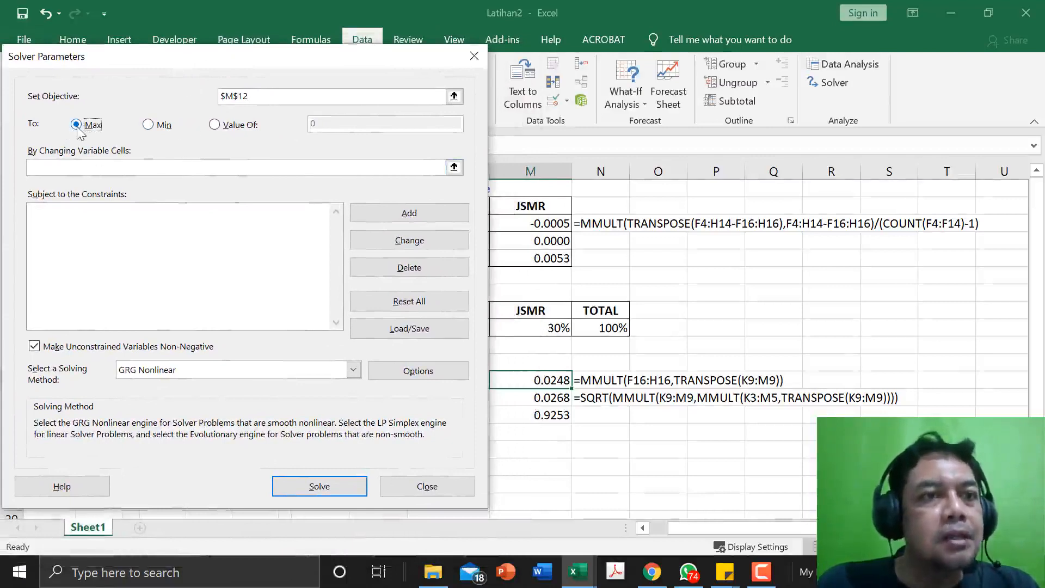
{"action": "left_click", "coordinate": [149, 126]}
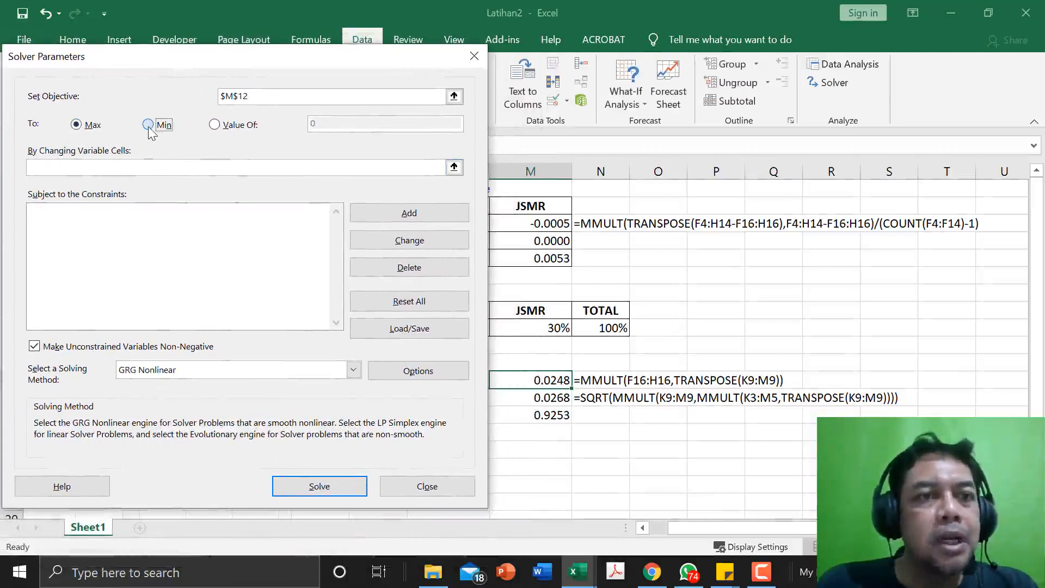
{"action": "left_click", "coordinate": [215, 126]}
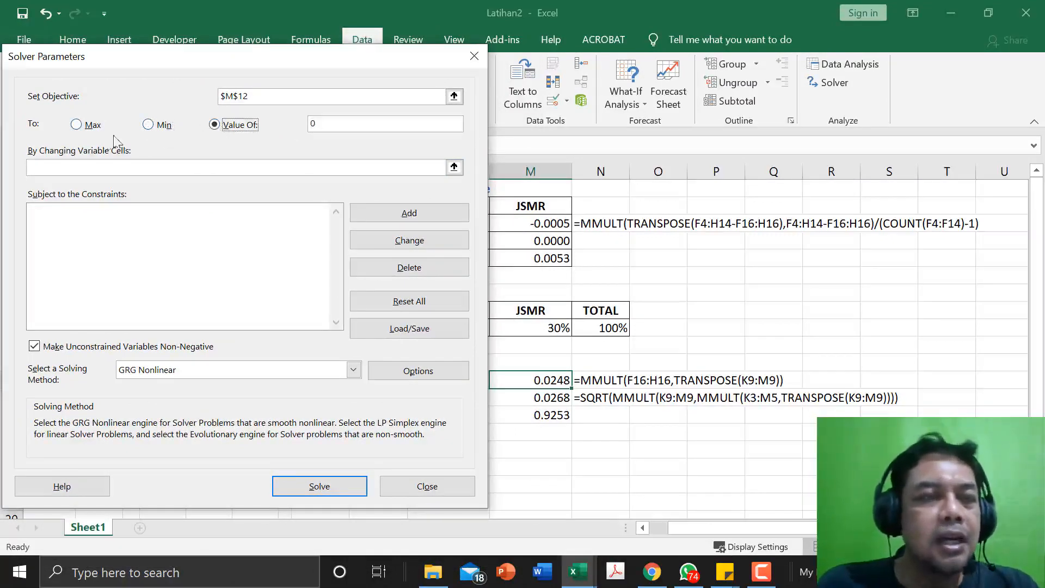
{"action": "left_click", "coordinate": [77, 126]}
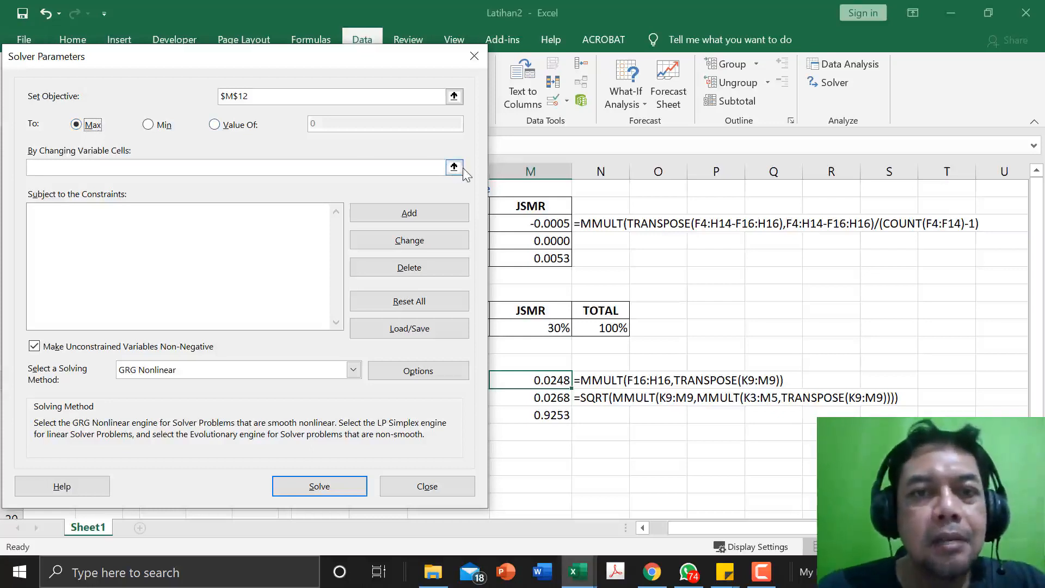
Step: Set the investment weights K9:M9 as Solver's changing variable cells
{"action": "key", "text": "Tab"}
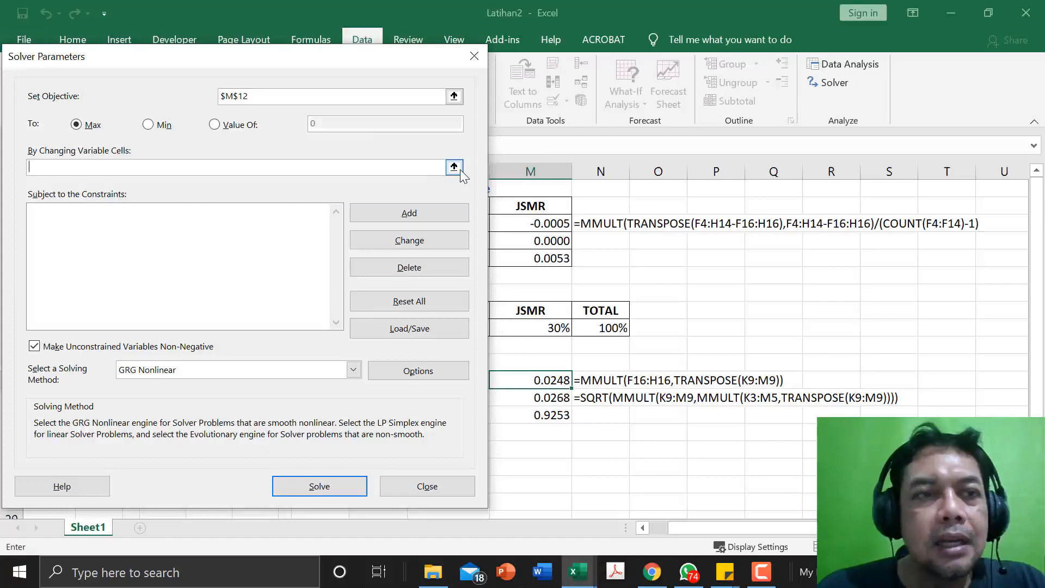
{"action": "left_click", "coordinate": [454, 168]}
{"action": "left_click", "coordinate": [390, 328]}
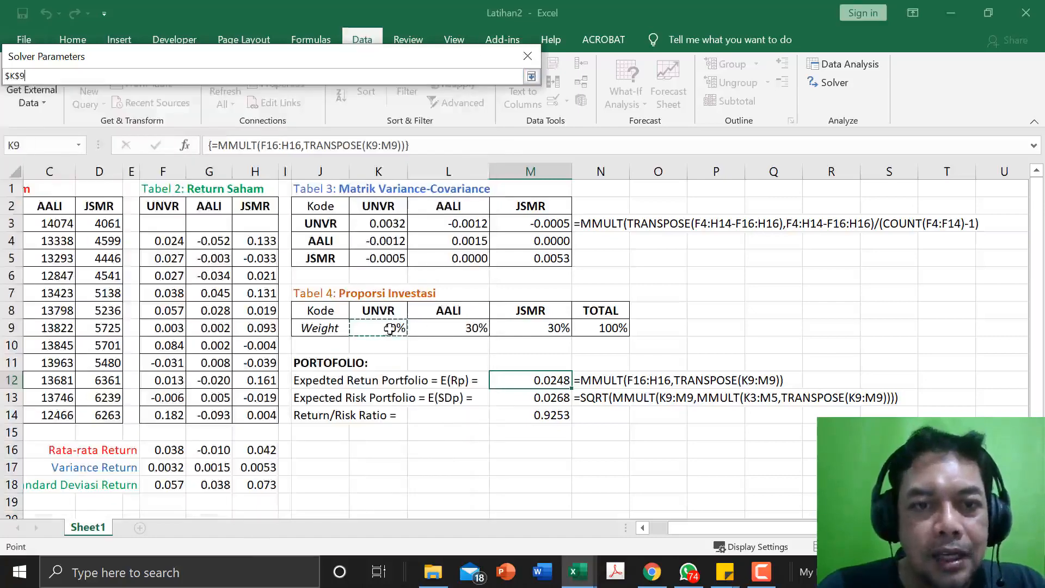
{"action": "left_click_drag", "start_coordinate": [390, 328], "coordinate": [543, 327]}
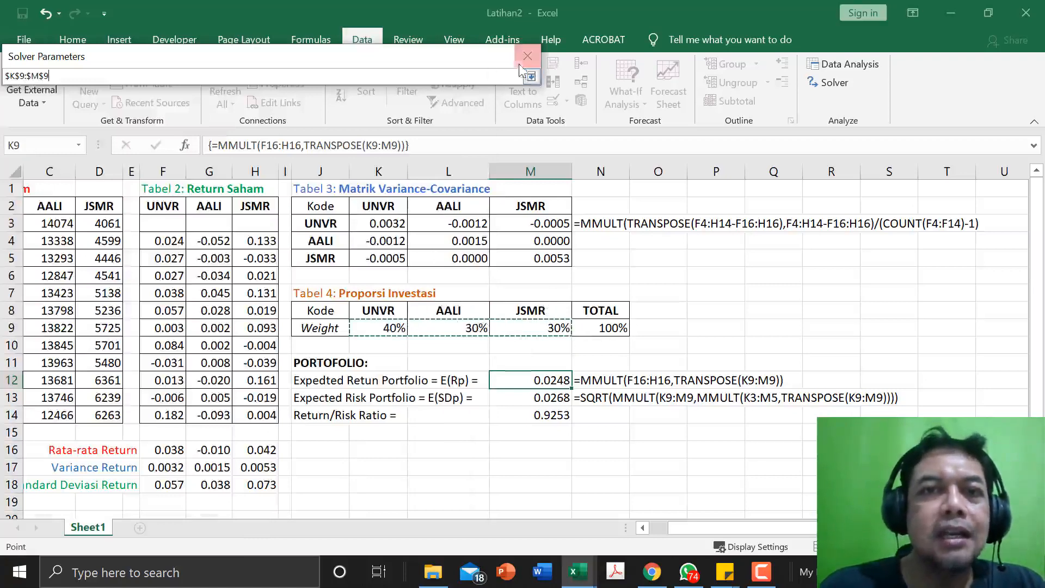
{"action": "left_click", "coordinate": [531, 77]}
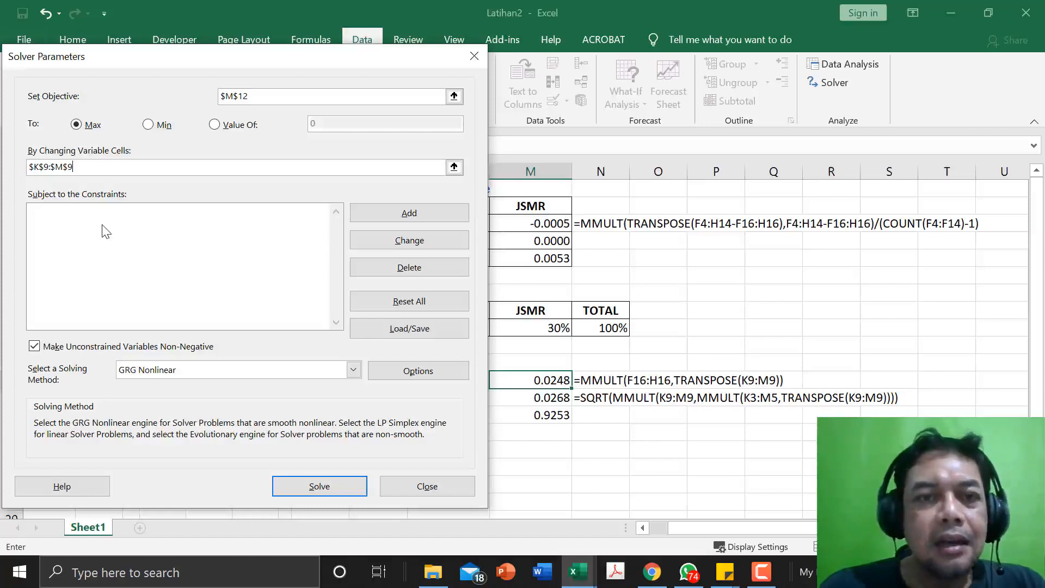
Step: Add a Solver constraint requiring the total weight in N9 to equal 1
{"action": "left_click", "coordinate": [431, 216]}
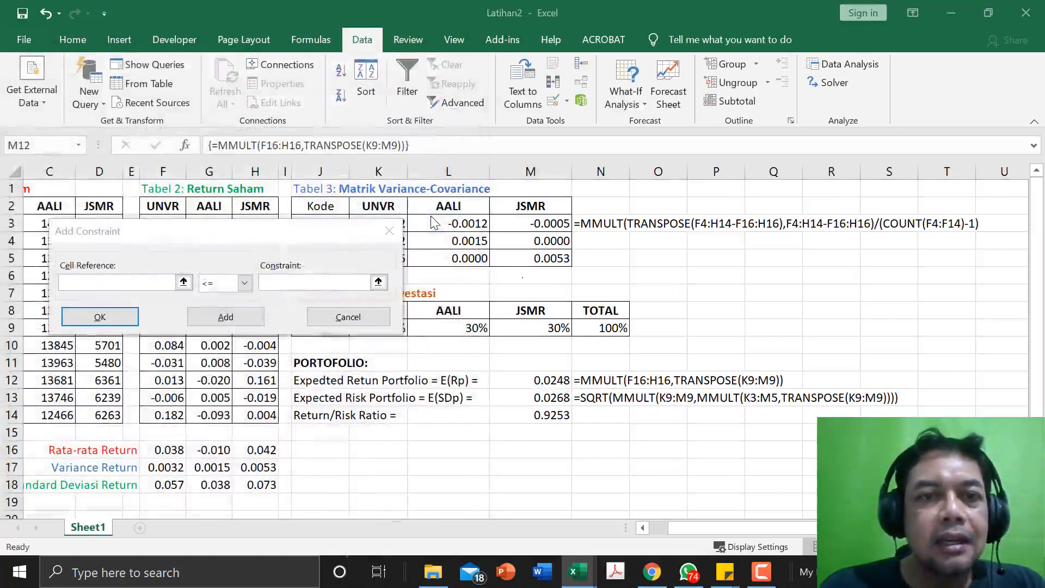
{"action": "left_click", "coordinate": [184, 281]}
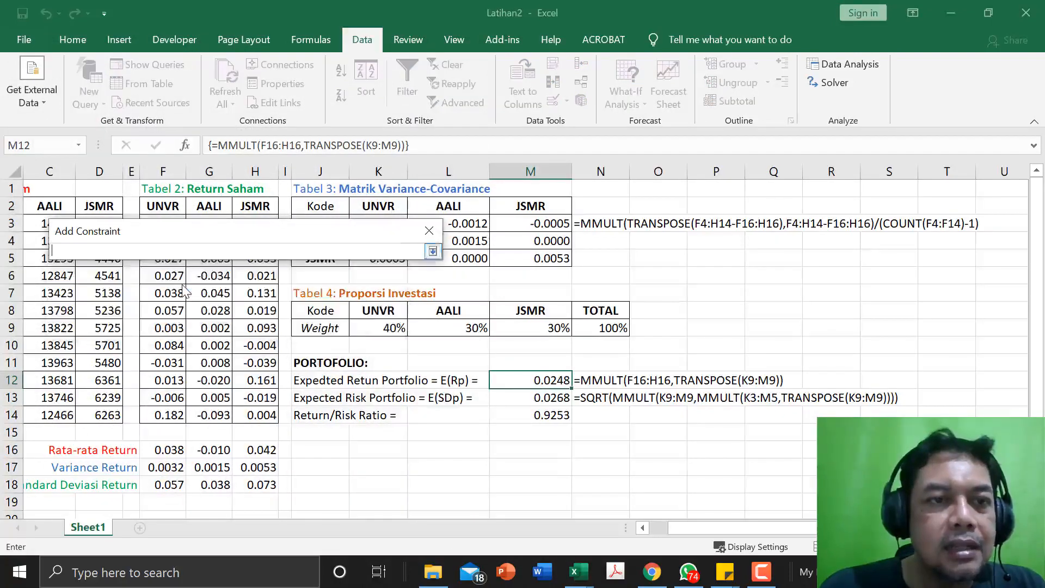
{"action": "left_click", "coordinate": [610, 330]}
{"action": "left_click", "coordinate": [432, 251]}
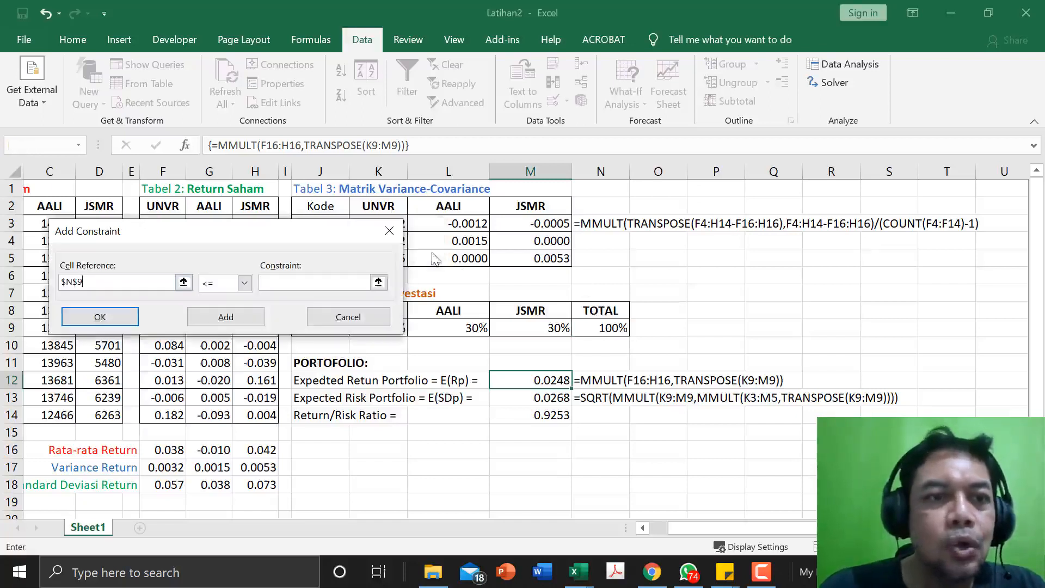
{"action": "left_click", "coordinate": [244, 282]}
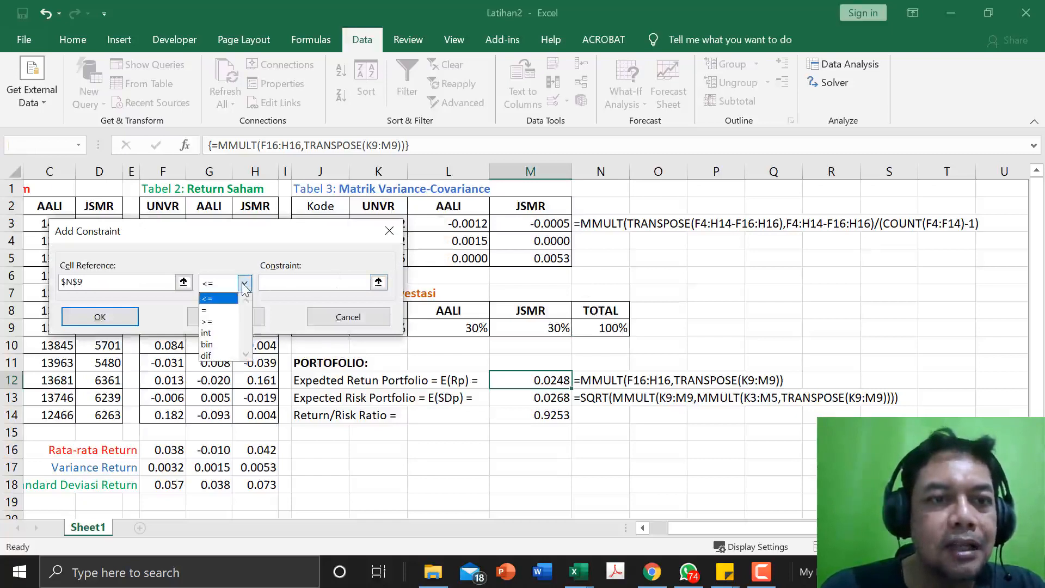
{"action": "left_click", "coordinate": [223, 310]}
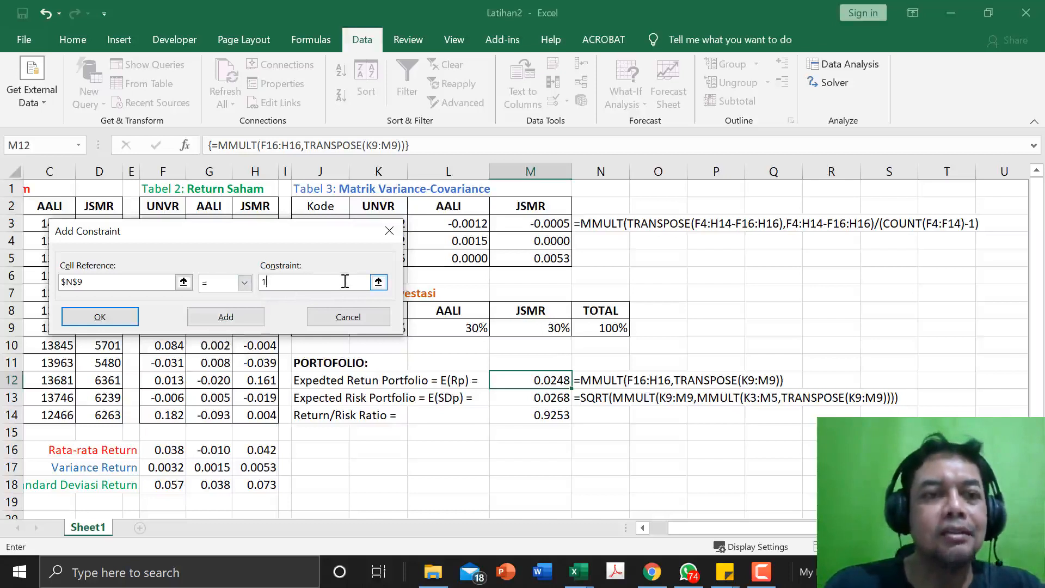
{"action": "left_click", "coordinate": [238, 322]}
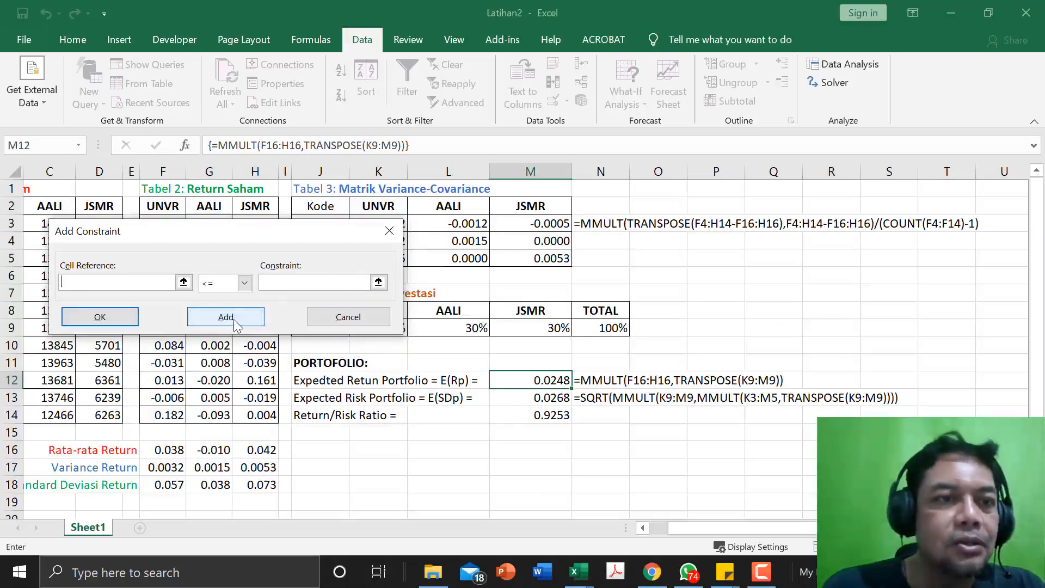
{"action": "left_click", "coordinate": [125, 320]}
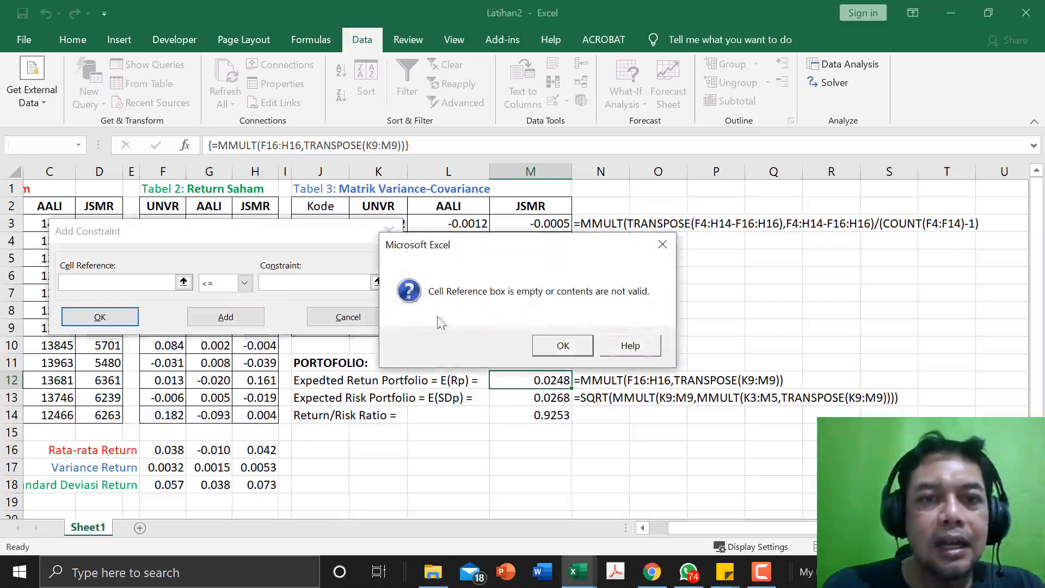
{"action": "left_click", "coordinate": [576, 347]}
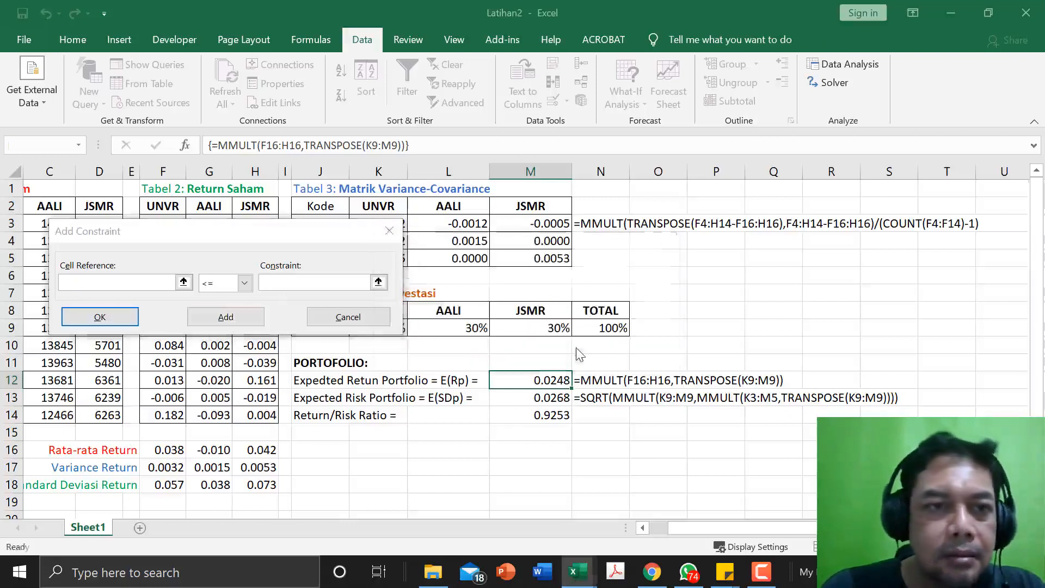
Step: Add a Solver constraint requiring the investment weights K9:M9 to be greater than or equal to 0
{"action": "left_click", "coordinate": [184, 282]}
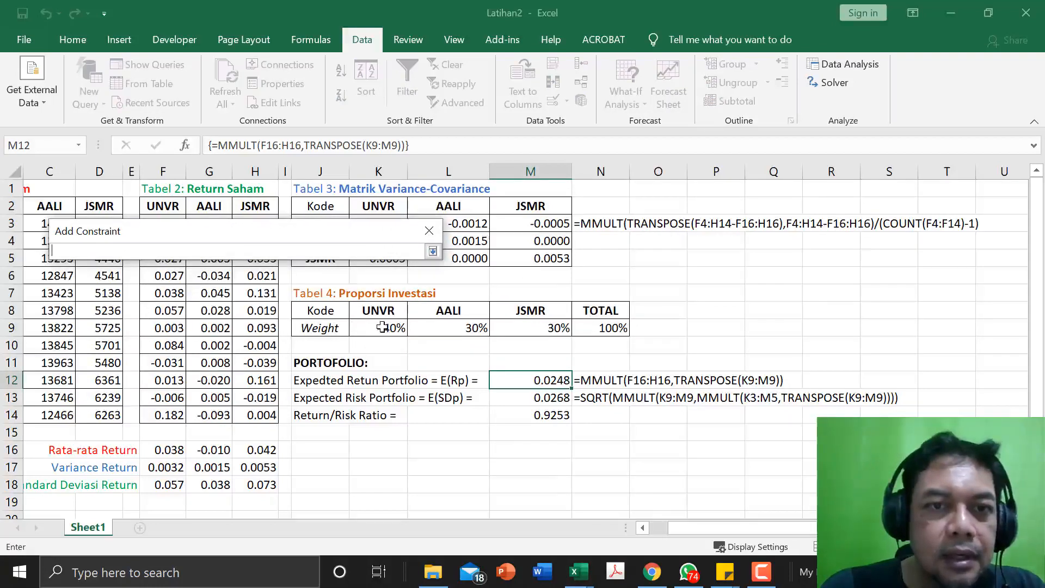
{"action": "left_click_drag", "start_coordinate": [383, 327], "coordinate": [542, 327]}
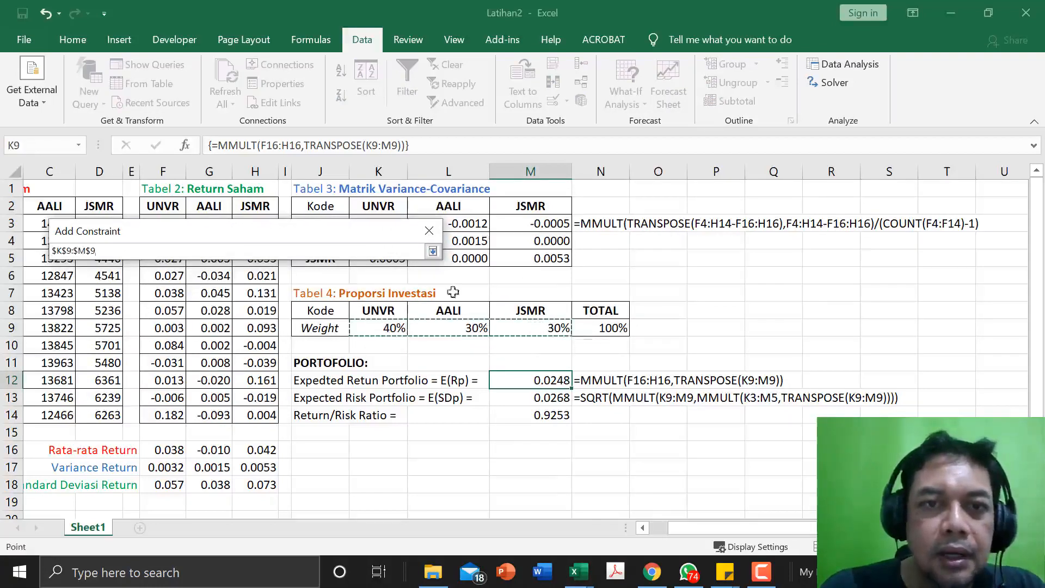
{"action": "left_click", "coordinate": [433, 251]}
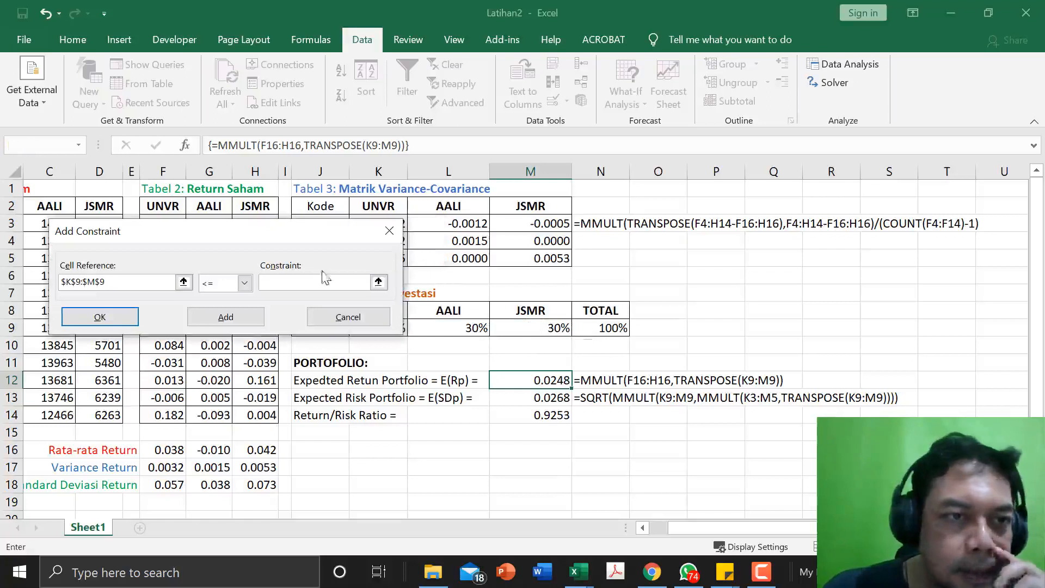
{"action": "left_click", "coordinate": [244, 282]}
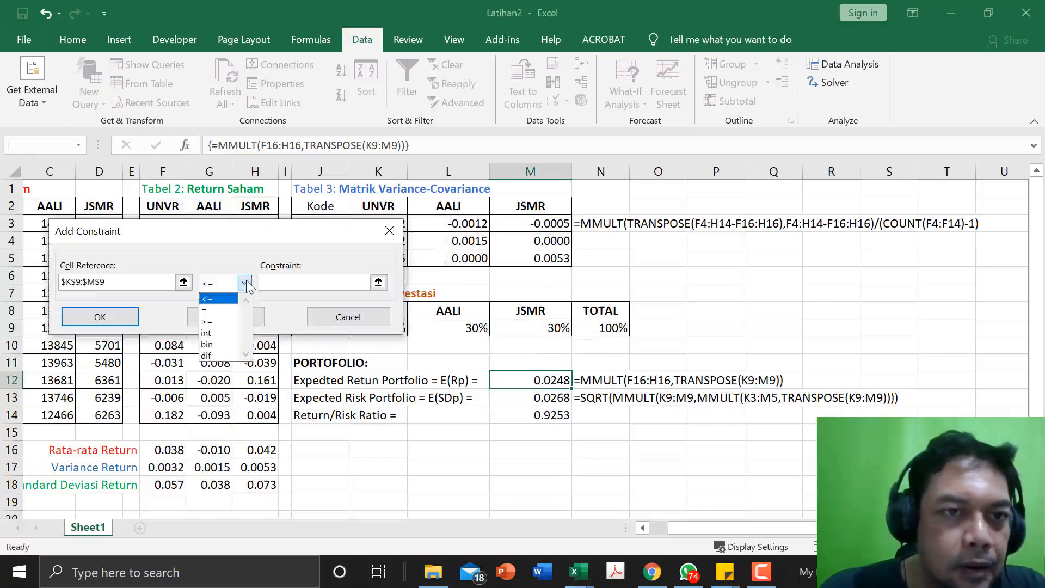
{"action": "left_click", "coordinate": [218, 310]}
{"action": "left_click", "coordinate": [82, 281]}
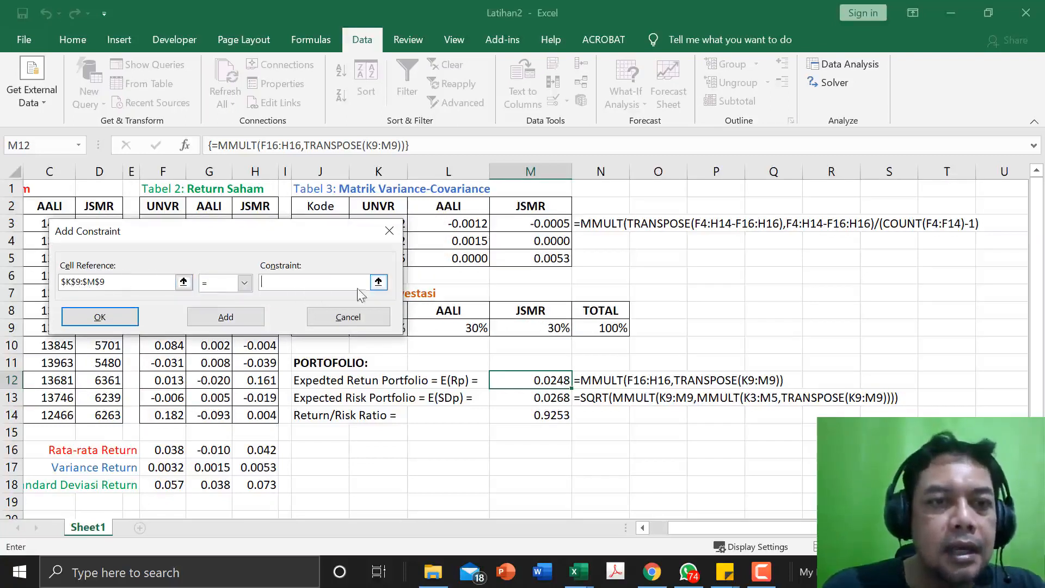
{"action": "left_click", "coordinate": [244, 282]}
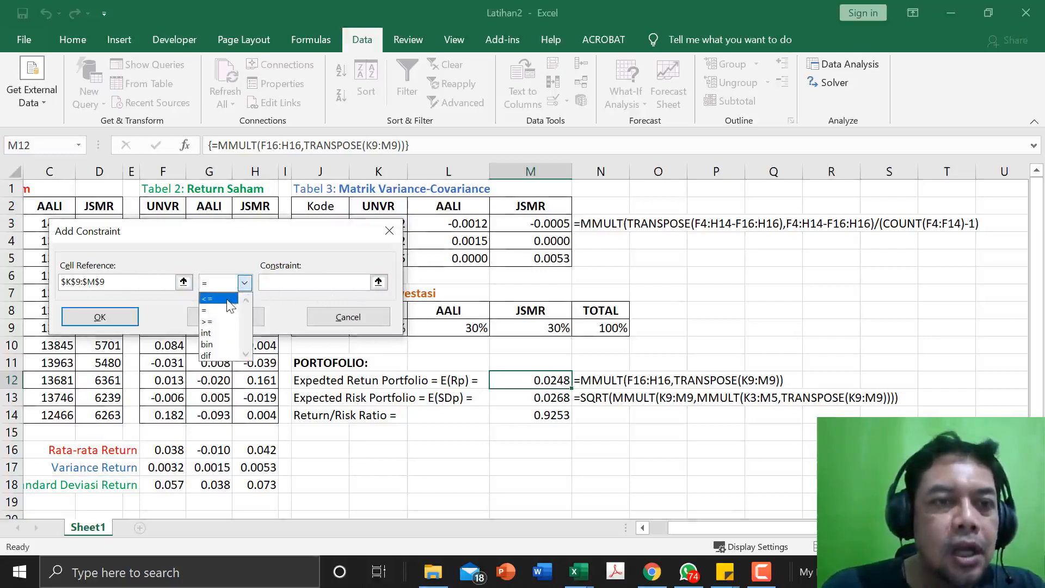
{"action": "left_click", "coordinate": [221, 323]}
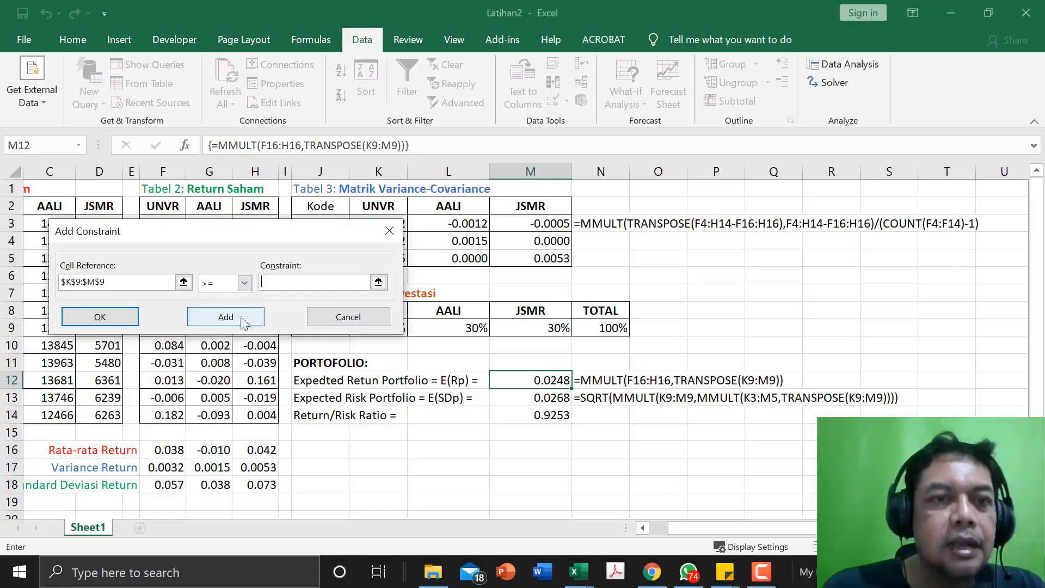
{"action": "left_click", "coordinate": [300, 279]}
{"action": "type", "text": "0"}
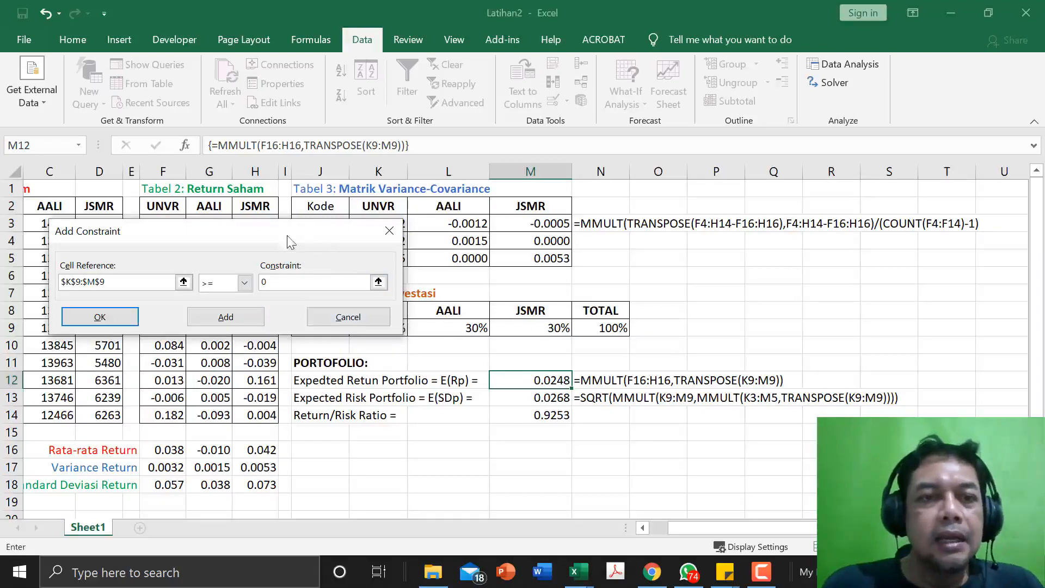
{"action": "left_click_drag", "start_coordinate": [288, 240], "coordinate": [279, 182]}
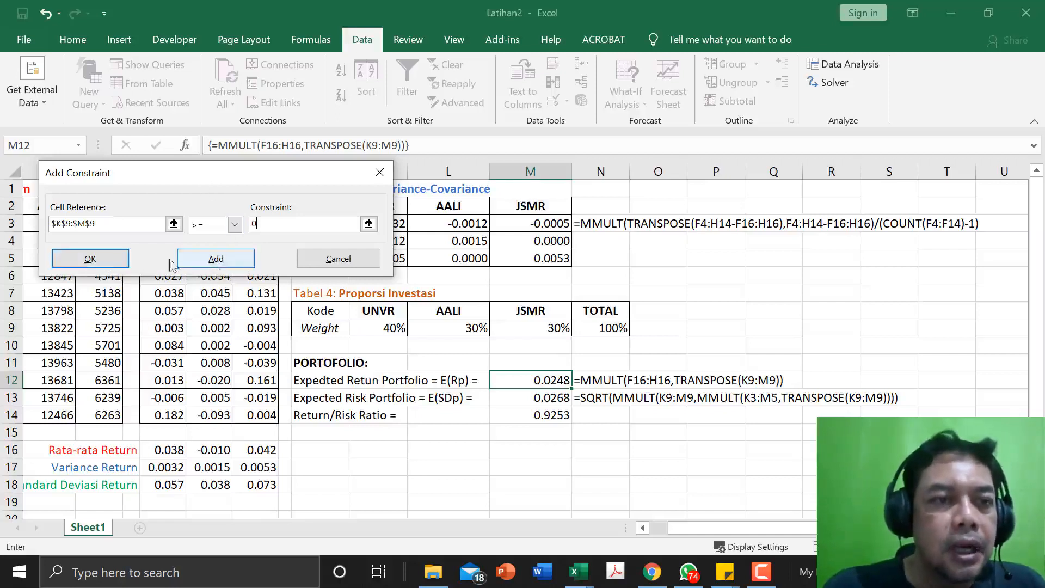
{"action": "left_click", "coordinate": [90, 259]}
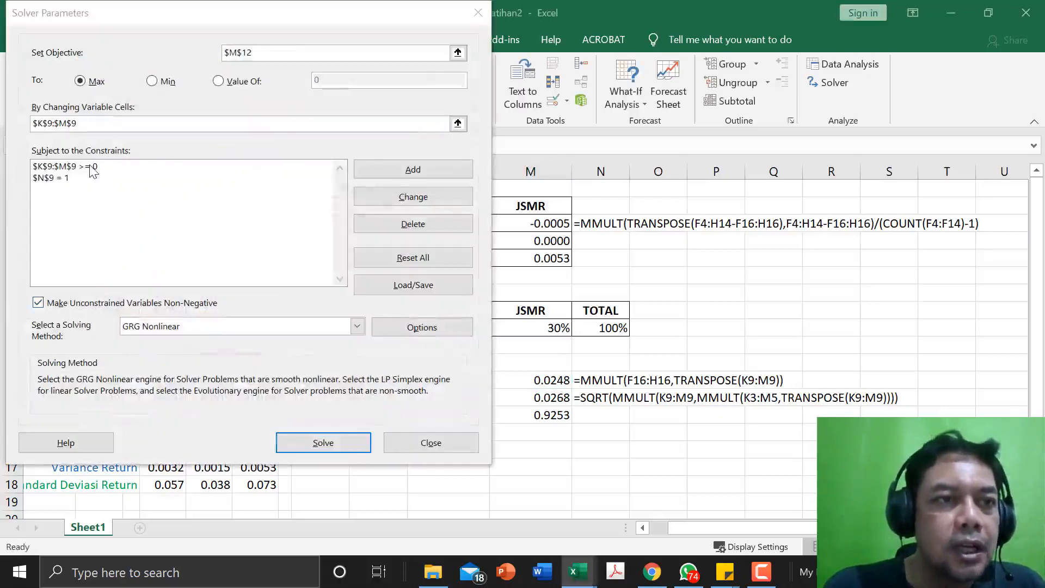
Step: Review the two Solver constraints on K9:M9 and N9 against the weights and portfolio results in the sheet
{"action": "left_click", "coordinate": [60, 179]}
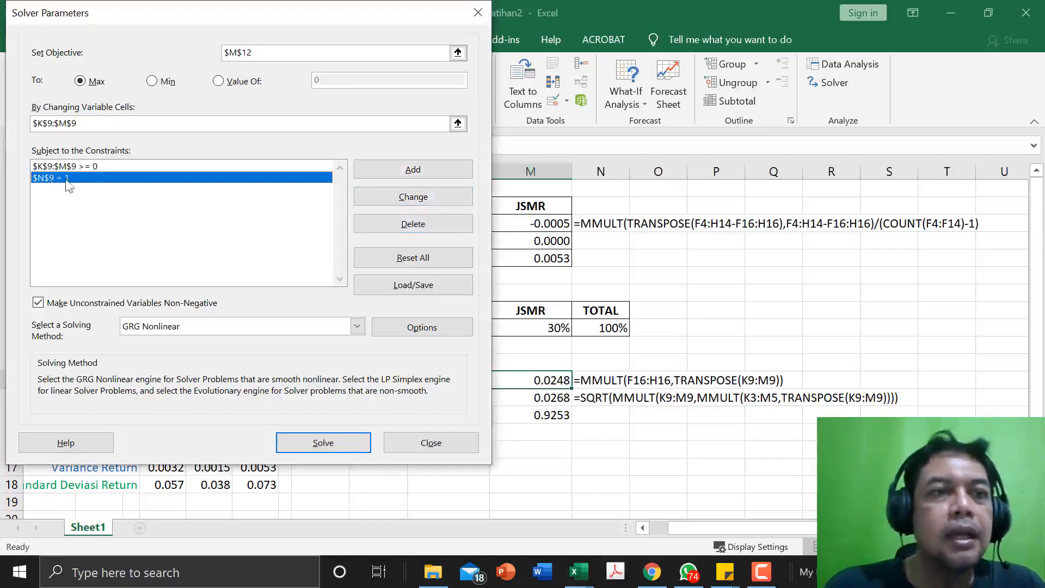
{"action": "left_click", "coordinate": [96, 168]}
{"action": "left_click", "coordinate": [72, 179]}
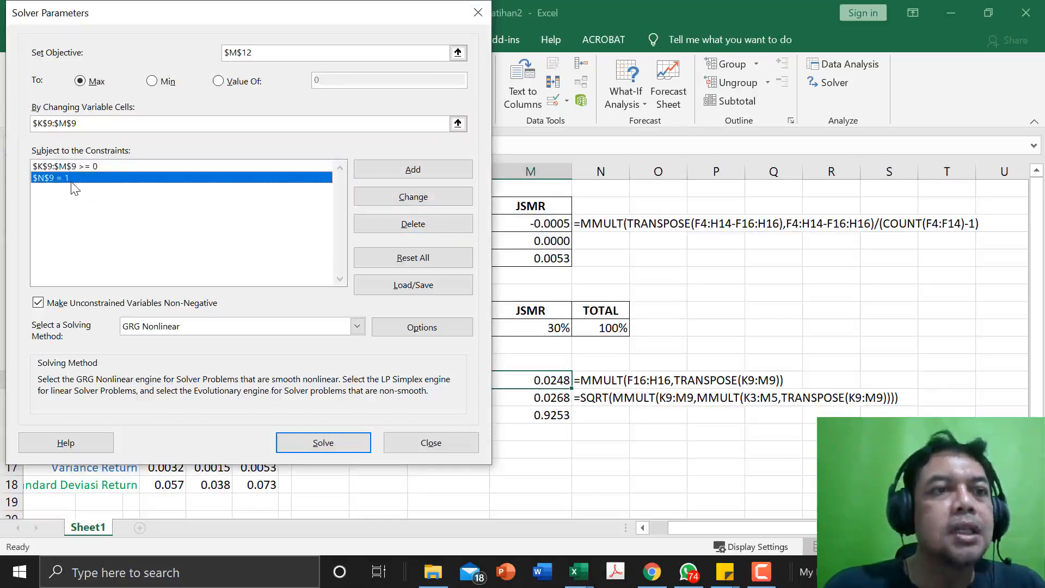
{"action": "left_click", "coordinate": [82, 172]}
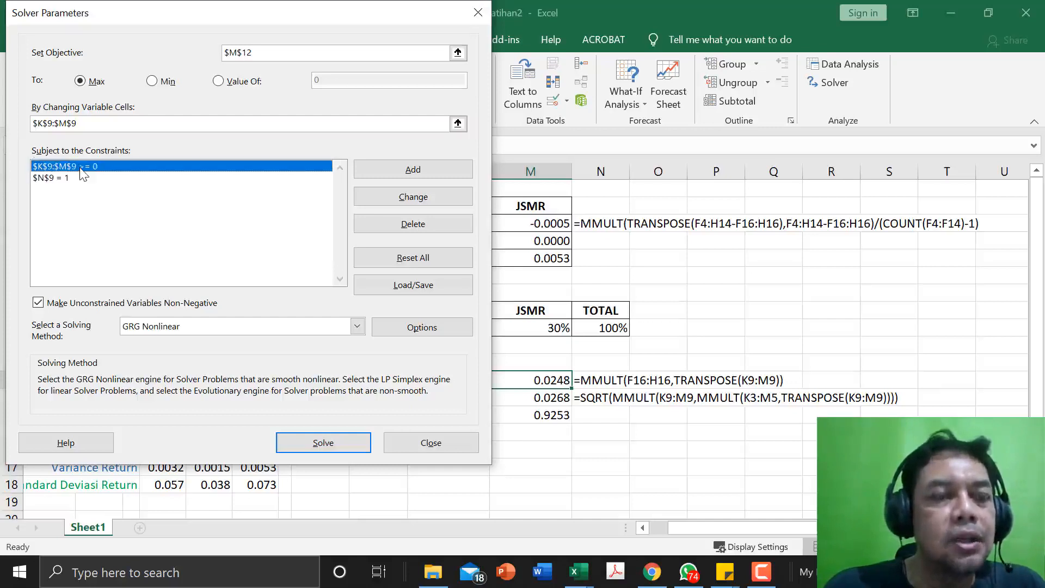
{"action": "left_click", "coordinate": [79, 178]}
{"action": "left_click", "coordinate": [89, 169]}
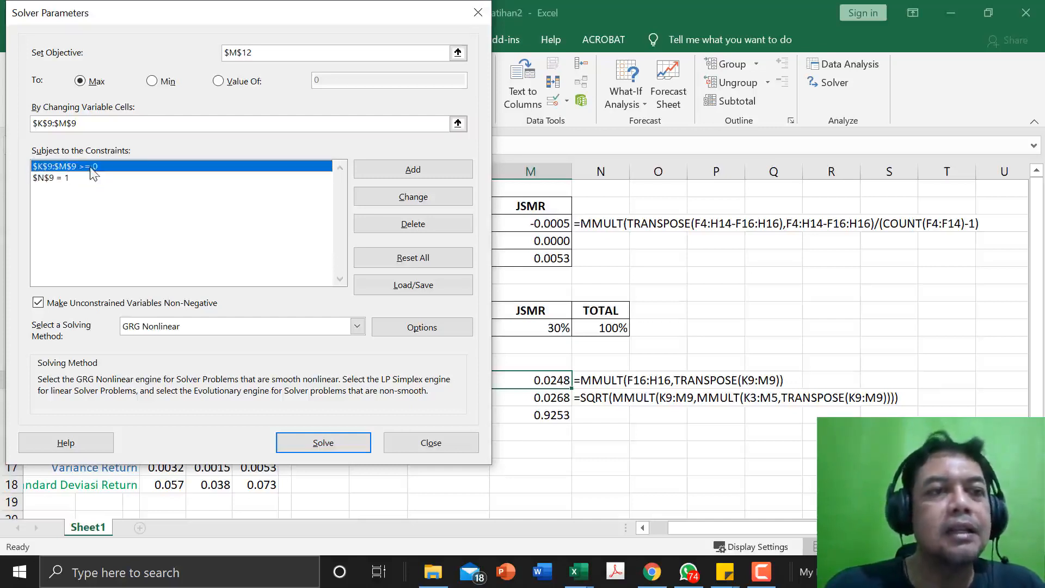
{"action": "left_click", "coordinate": [94, 180]}
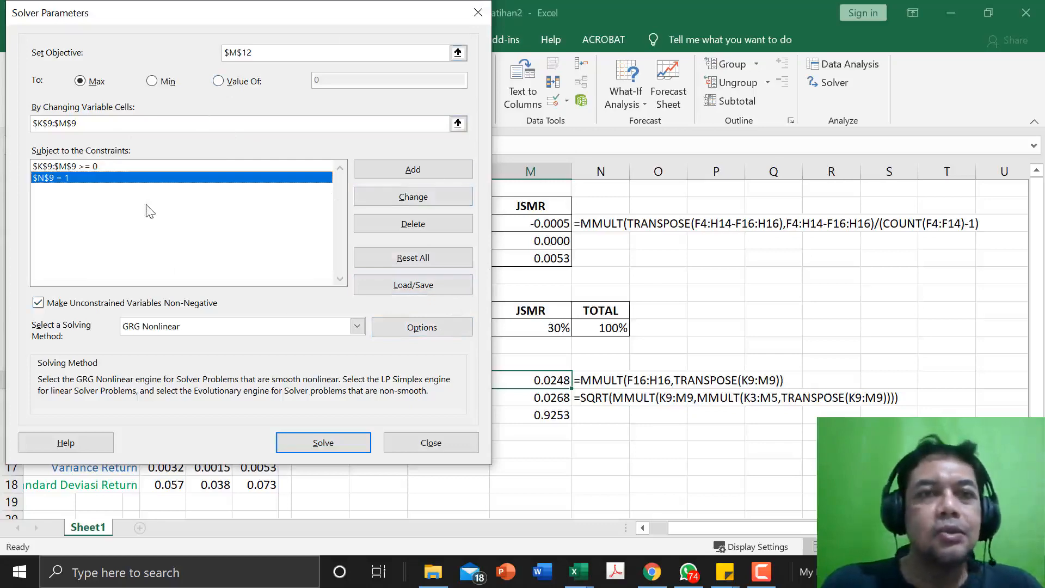
{"action": "left_click_drag", "start_coordinate": [202, 17], "coordinate": [846, 69]}
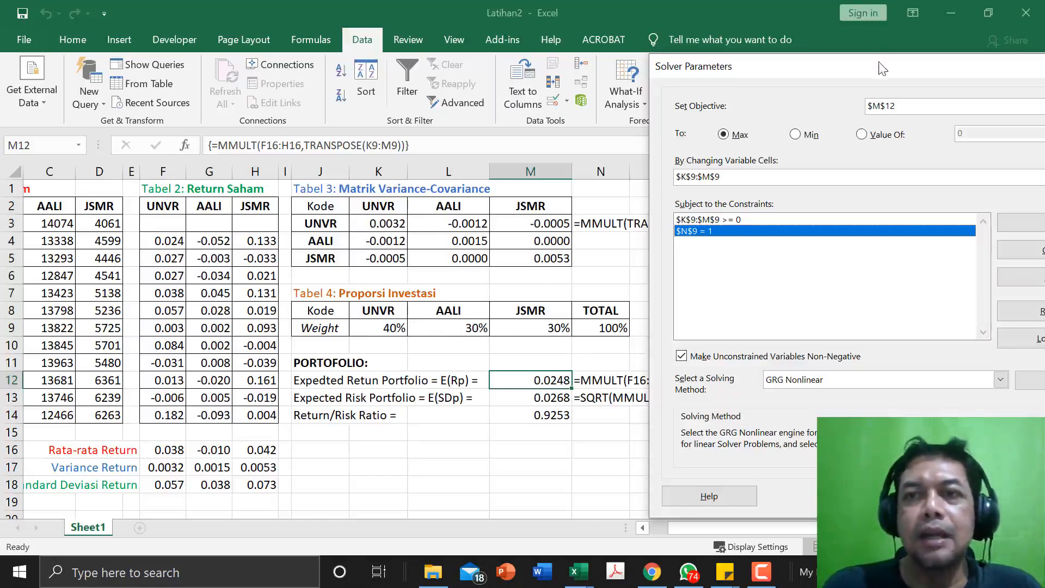
{"action": "left_click_drag", "start_coordinate": [880, 64], "coordinate": [301, 12]}
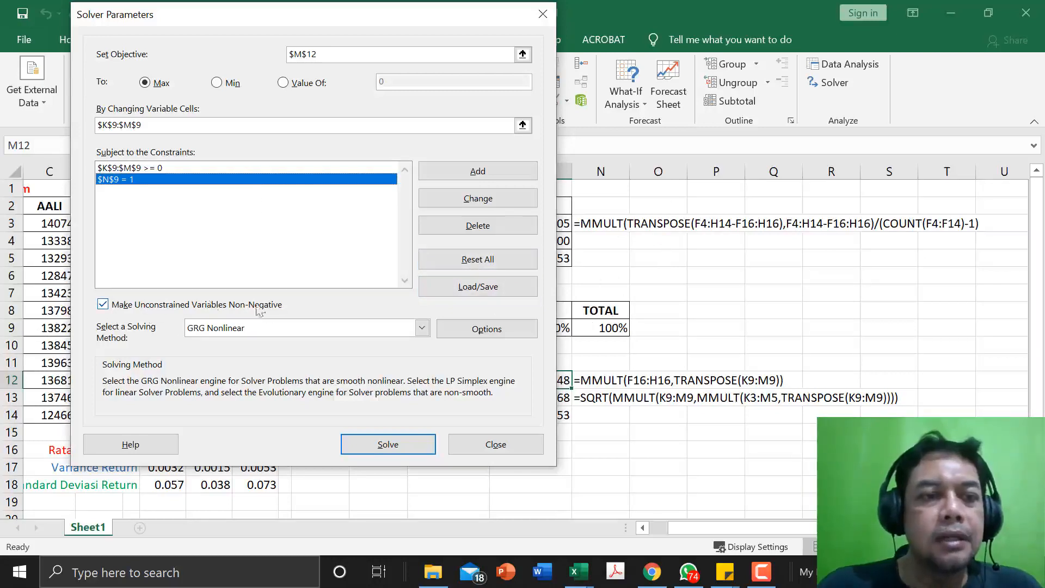
Step: Choose Simplex LP as the solving method, solve for the maximum expected return and keep the Solver solution
{"action": "left_click", "coordinate": [303, 330]}
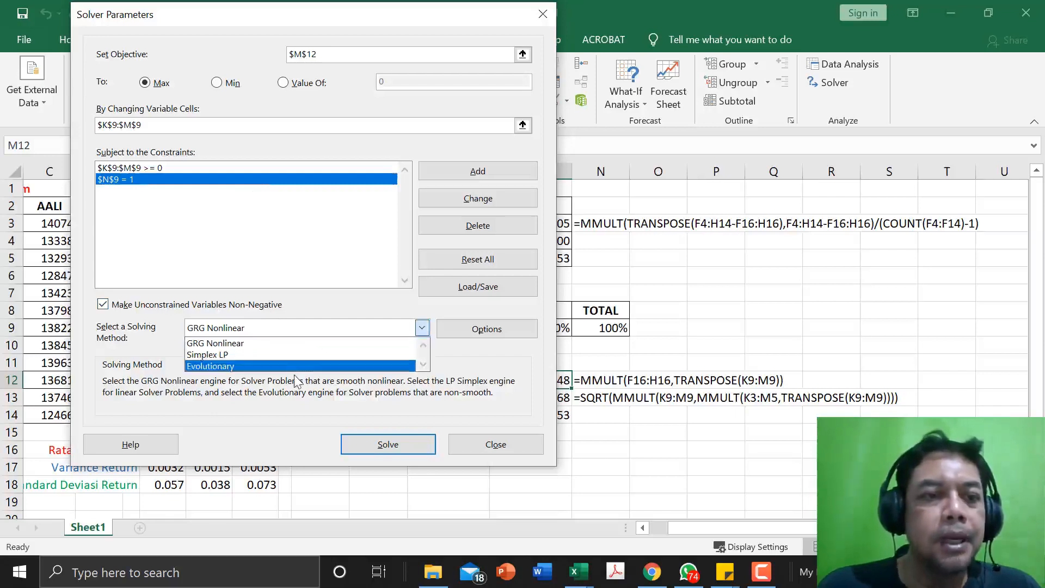
{"action": "left_click", "coordinate": [266, 356]}
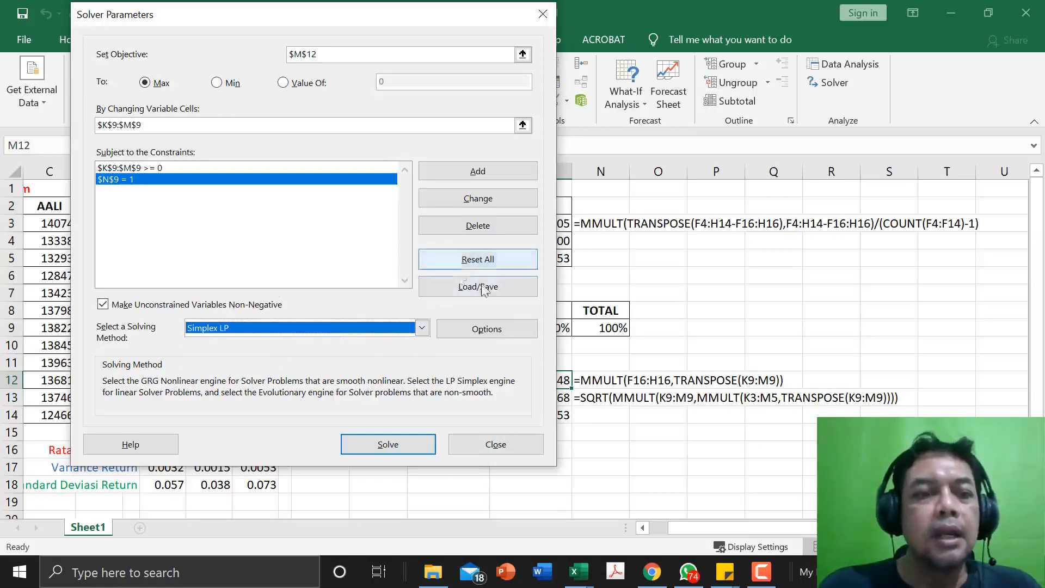
{"action": "left_click", "coordinate": [400, 443]}
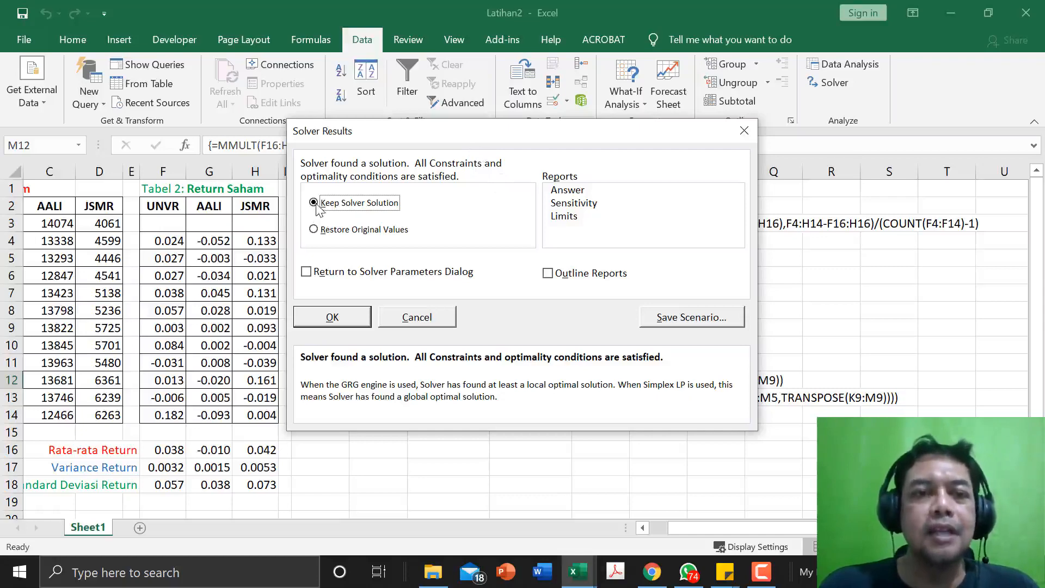
{"action": "left_click", "coordinate": [337, 319]}
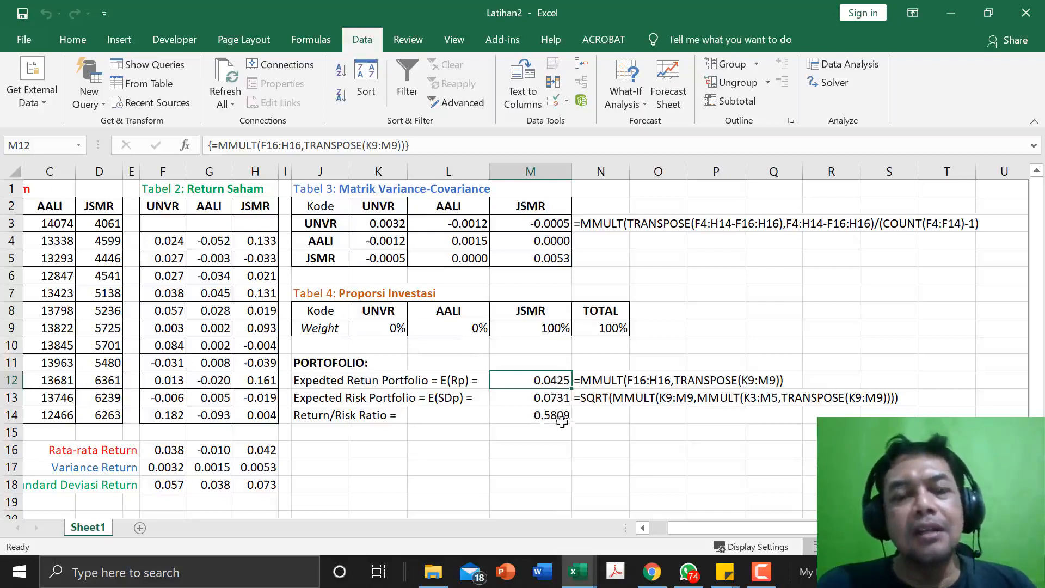
Step: Change the Solver objective to minimize the expected portfolio risk in M13, try solving with Simplex LP and accept the outcome
{"action": "left_click", "coordinate": [539, 400]}
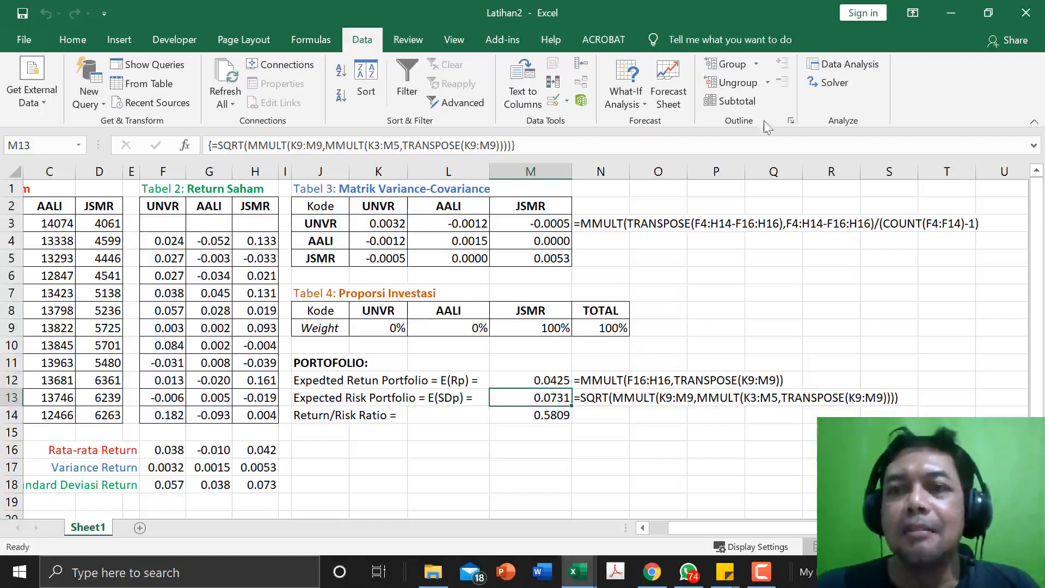
{"action": "left_click", "coordinate": [829, 83]}
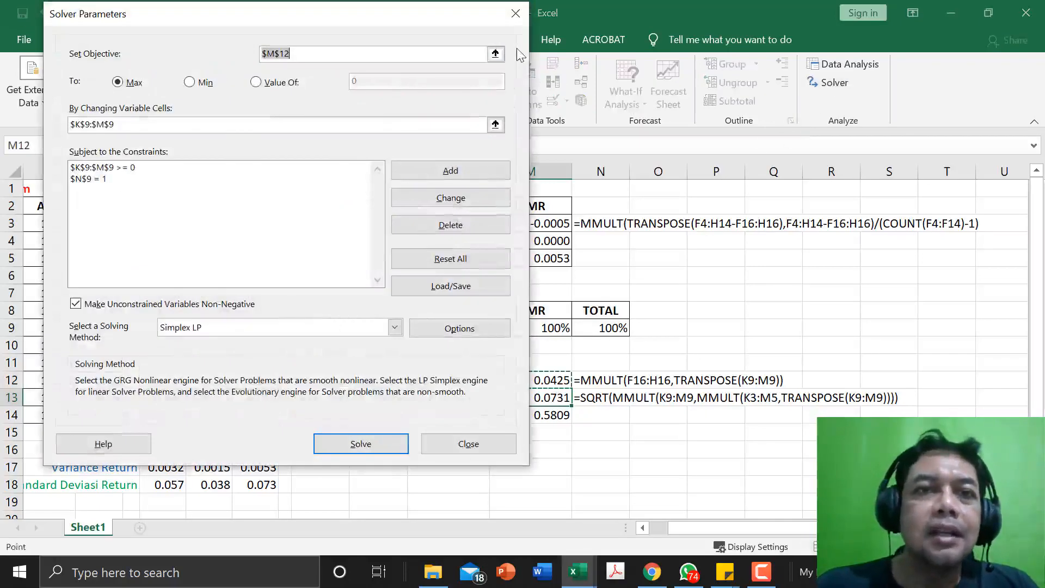
{"action": "left_click", "coordinate": [495, 53]}
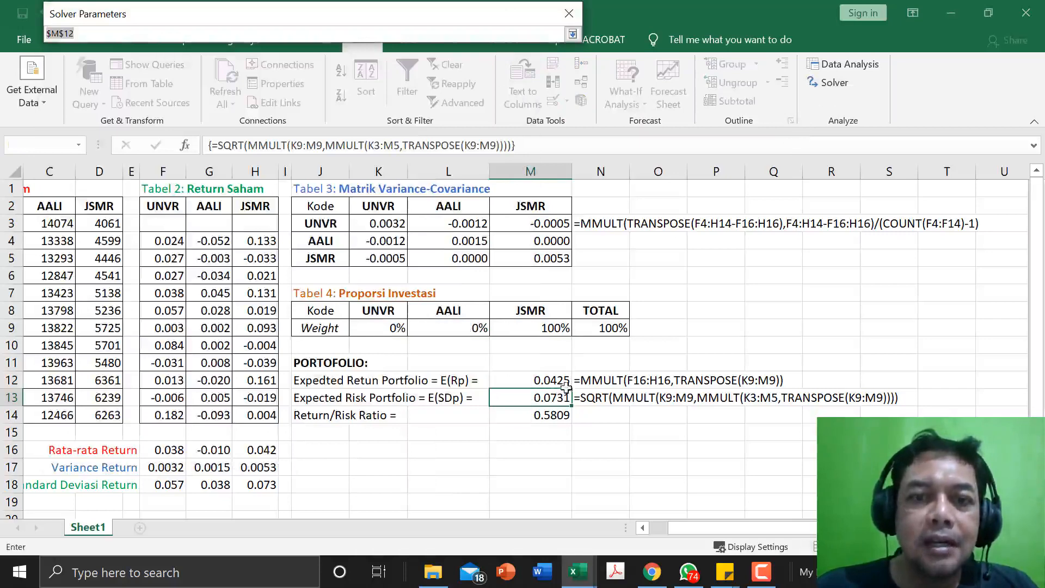
{"action": "left_click", "coordinate": [540, 398]}
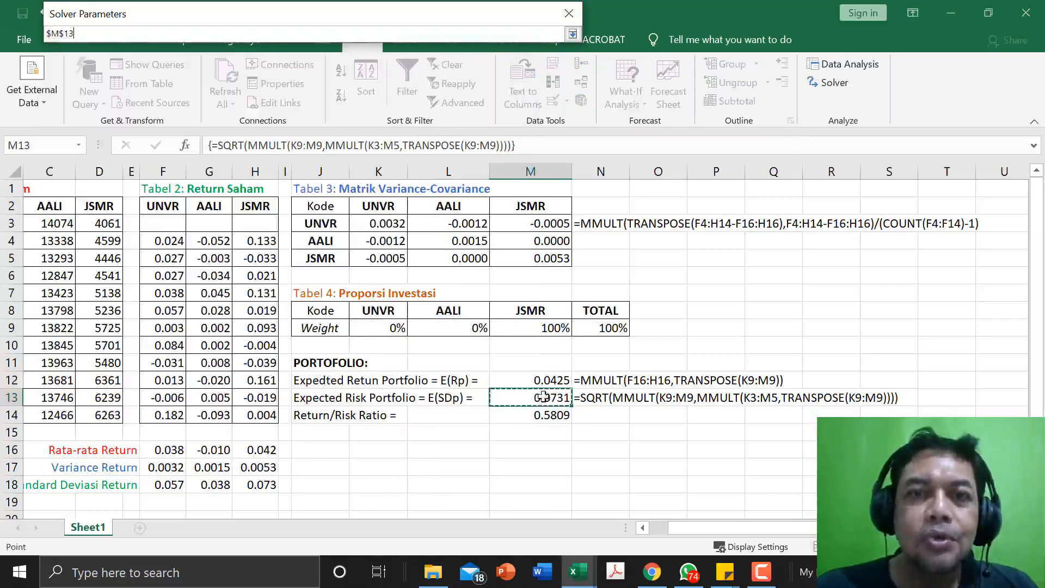
{"action": "left_click", "coordinate": [572, 34]}
{"action": "left_click", "coordinate": [189, 83]}
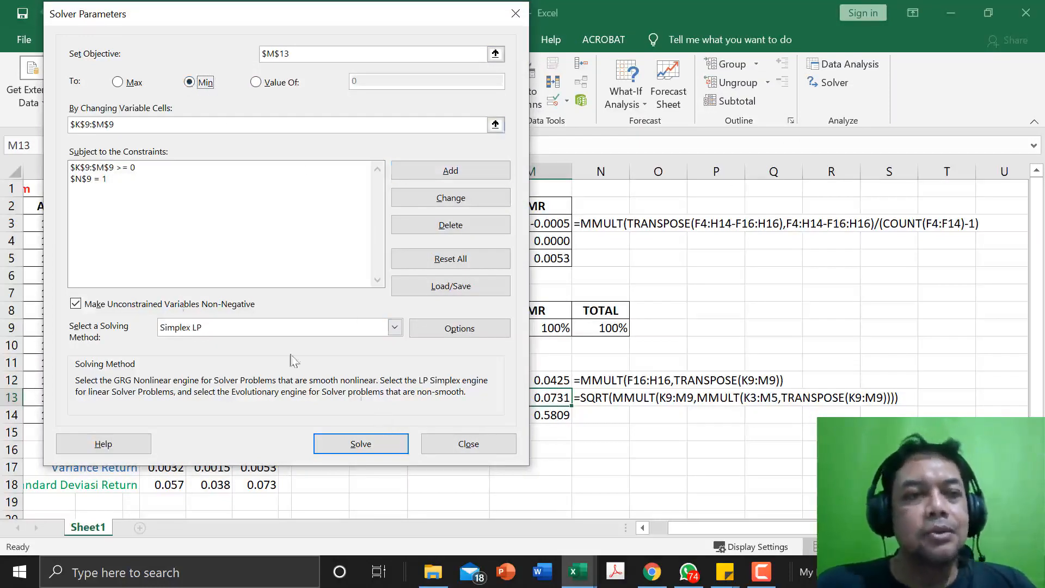
{"action": "left_click", "coordinate": [377, 449]}
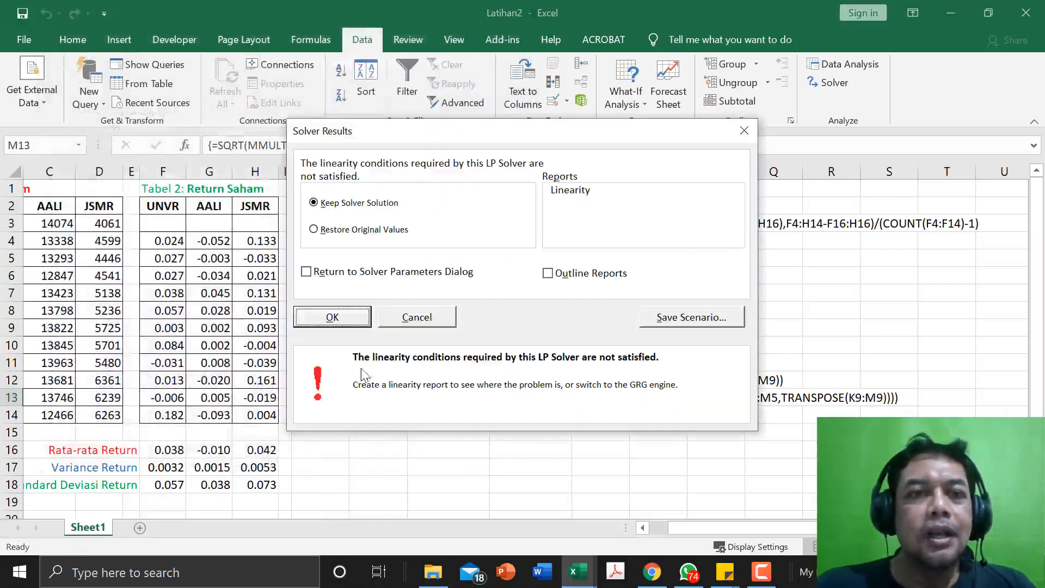
{"action": "left_click", "coordinate": [342, 320]}
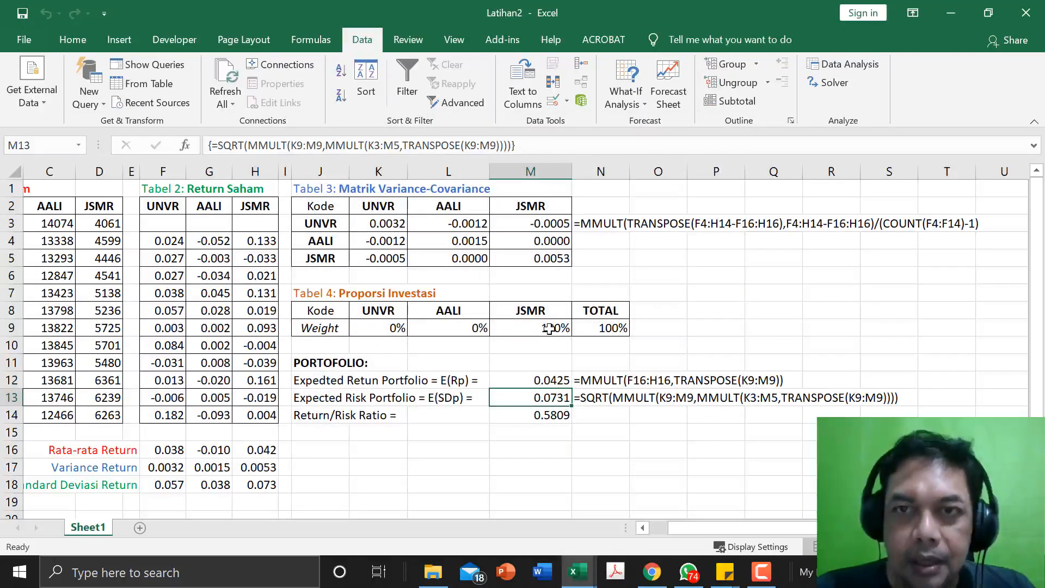
Step: Reopen Solver and reselect M13 as the objective with Min and K9:M9 as the changing variable cells
{"action": "left_click", "coordinate": [818, 84]}
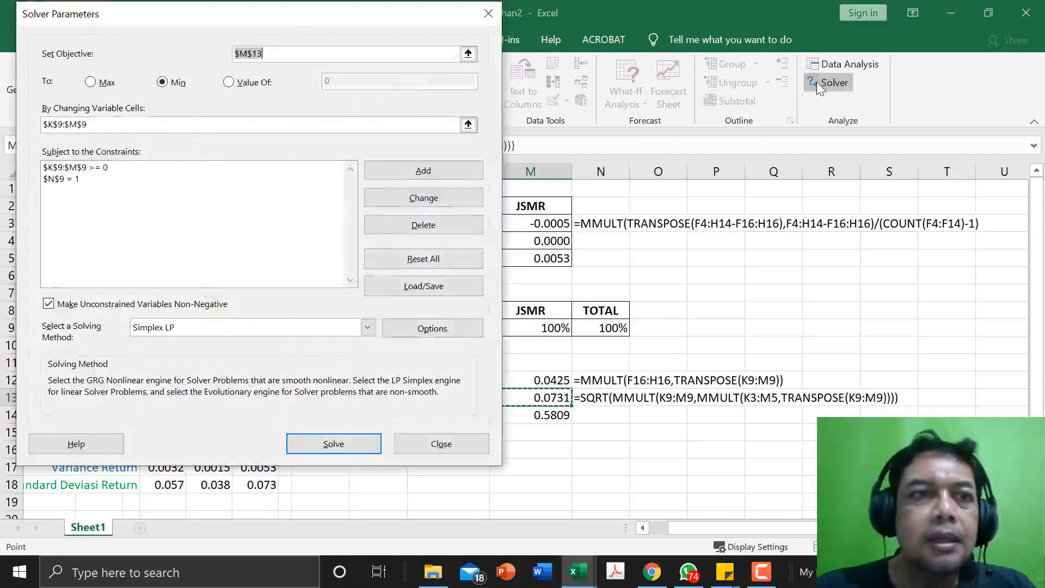
{"action": "left_click", "coordinate": [468, 54]}
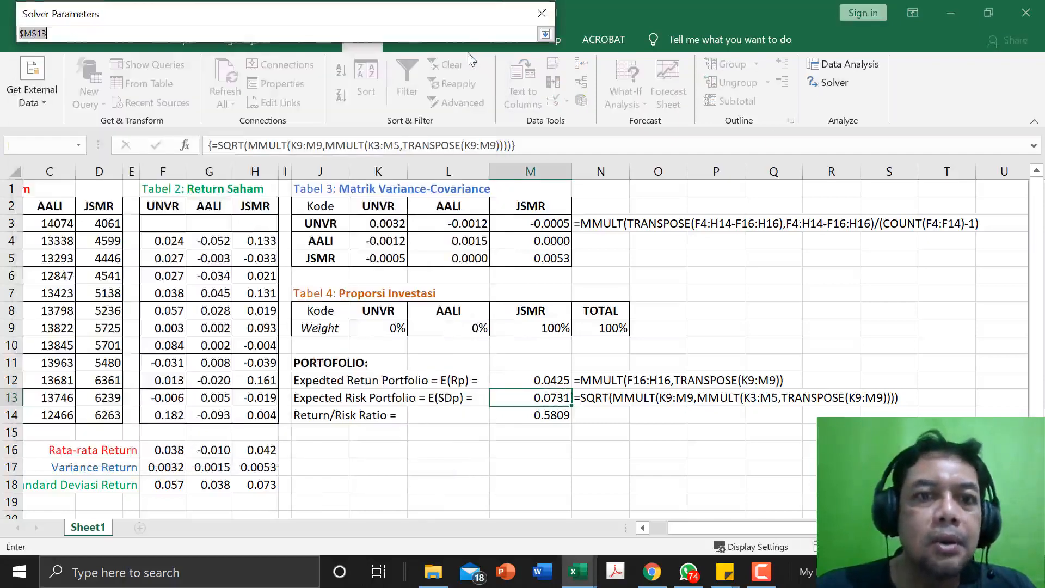
{"action": "left_click", "coordinate": [542, 401]}
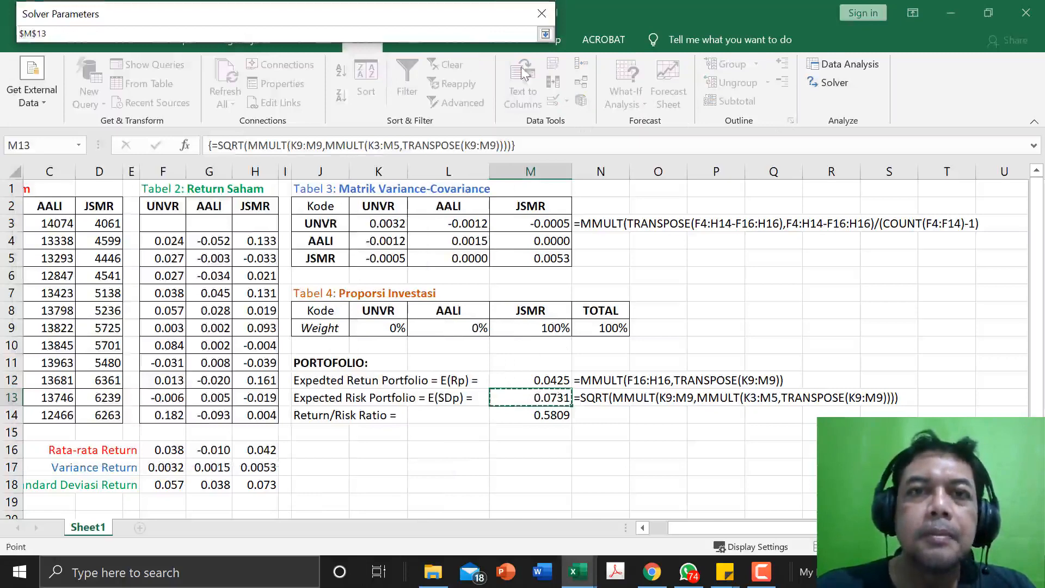
{"action": "left_click", "coordinate": [545, 34]}
{"action": "left_click", "coordinate": [162, 83]}
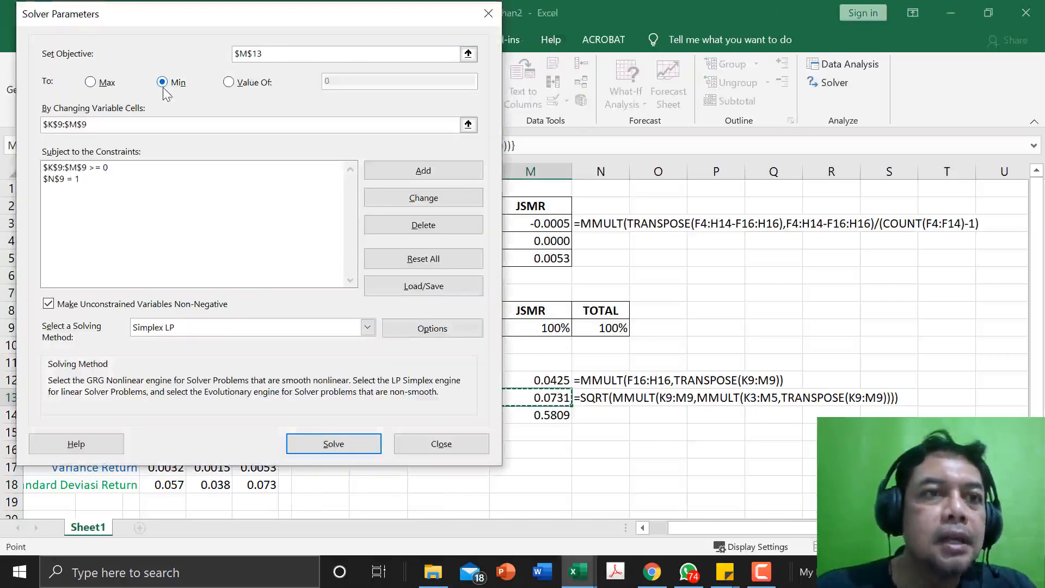
{"action": "left_click", "coordinate": [469, 124]}
{"action": "left_click_drag", "start_coordinate": [381, 329], "coordinate": [545, 328]}
{"action": "left_click", "coordinate": [545, 34]}
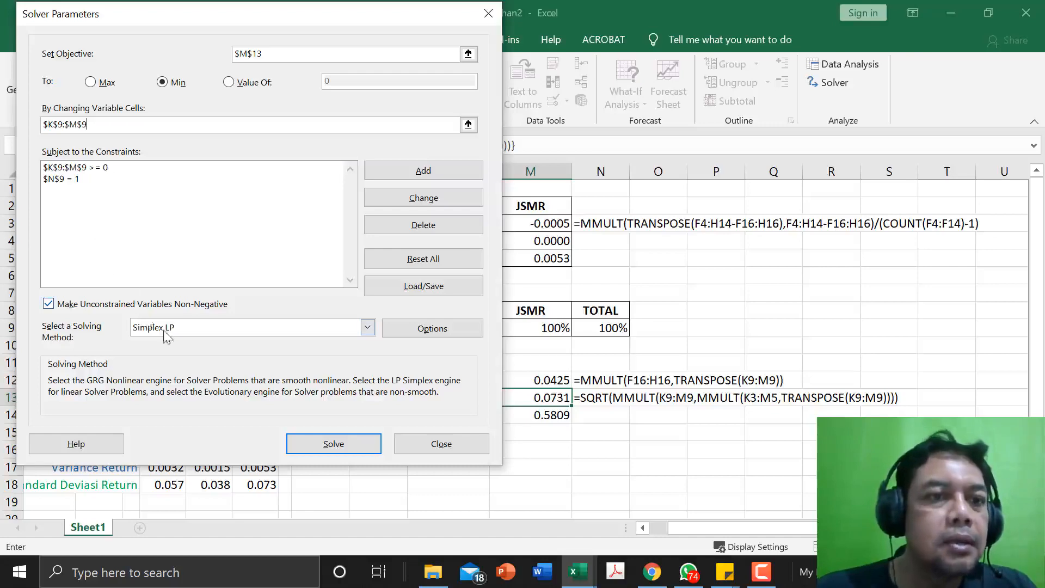
Step: Select Simplex LP as the solving method again and run Solver on the risk minimization
{"action": "left_click", "coordinate": [184, 327]}
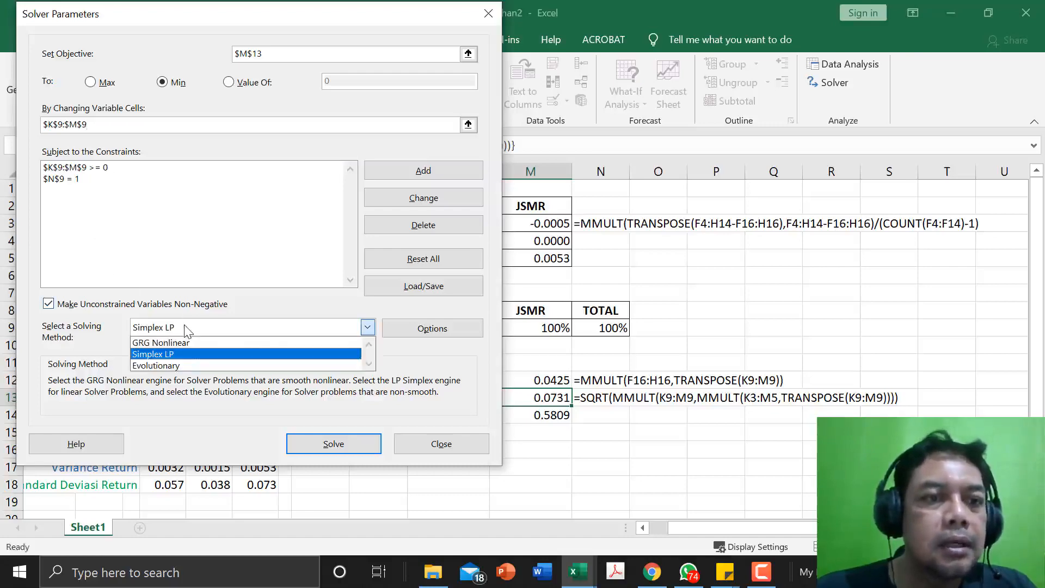
{"action": "left_click", "coordinate": [182, 354]}
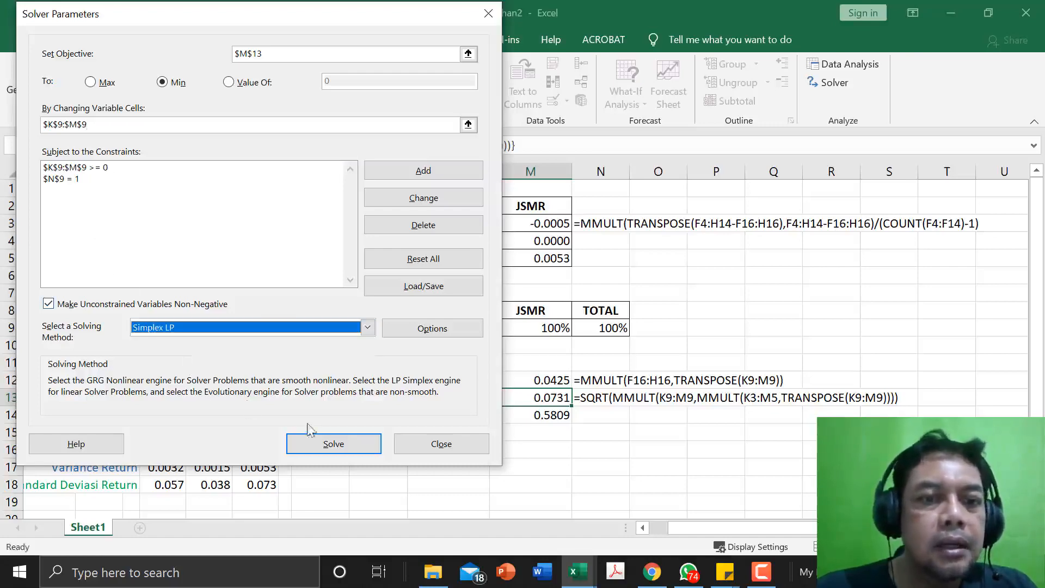
{"action": "left_click", "coordinate": [328, 445]}
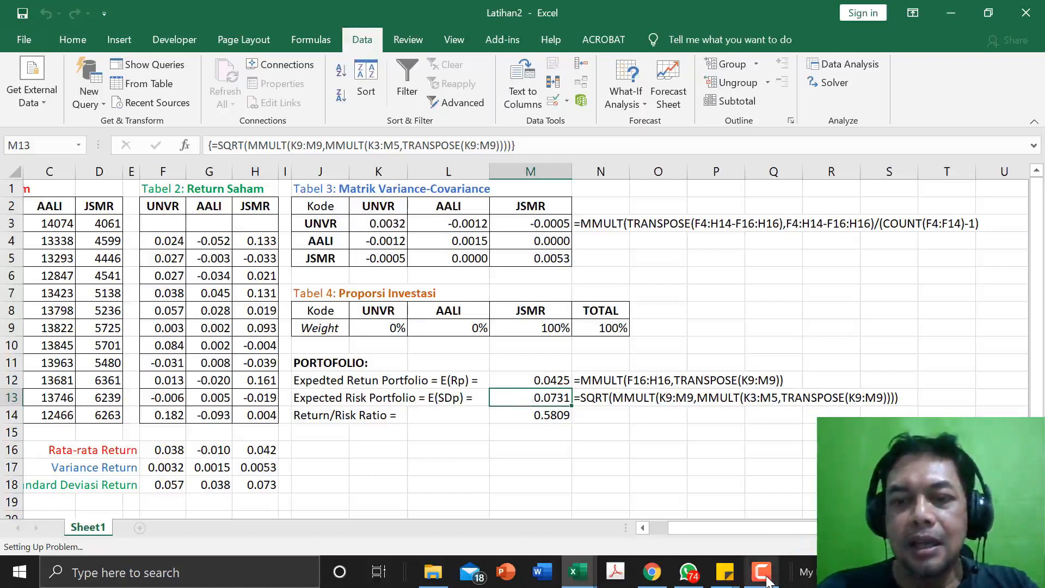
{"action": "mouse_move", "coordinate": [766, 580]}
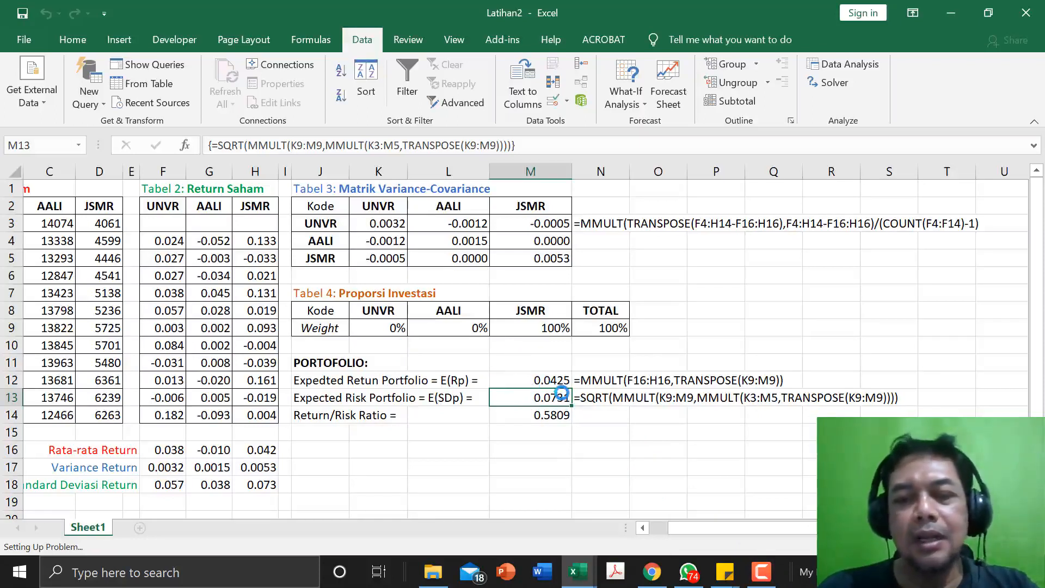
{"action": "left_click", "coordinate": [762, 572]}
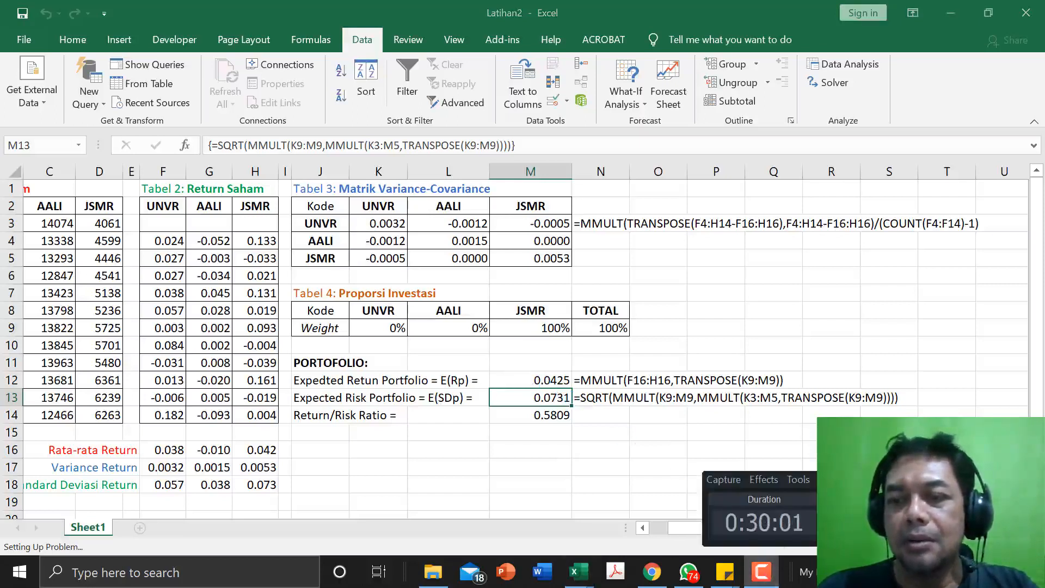